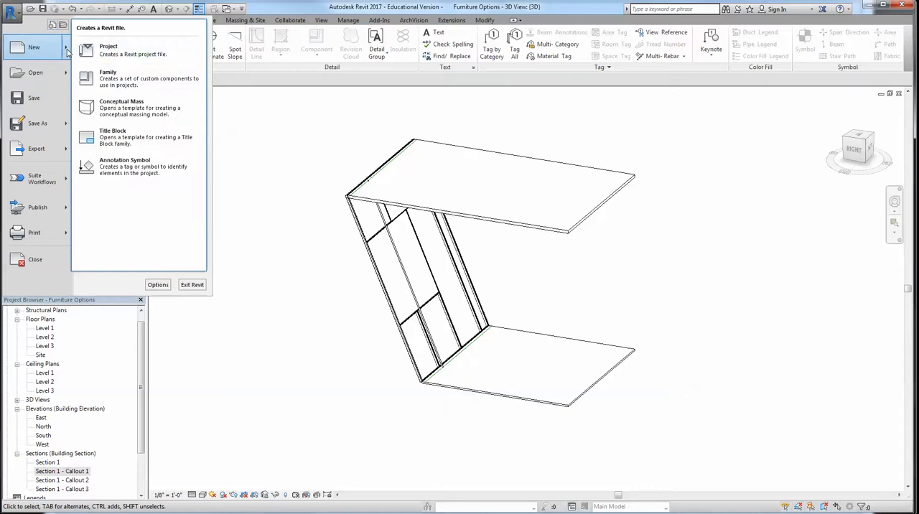
# Create a new family from the Furniture template in the English_I folder
pyautogui.click(111, 79)
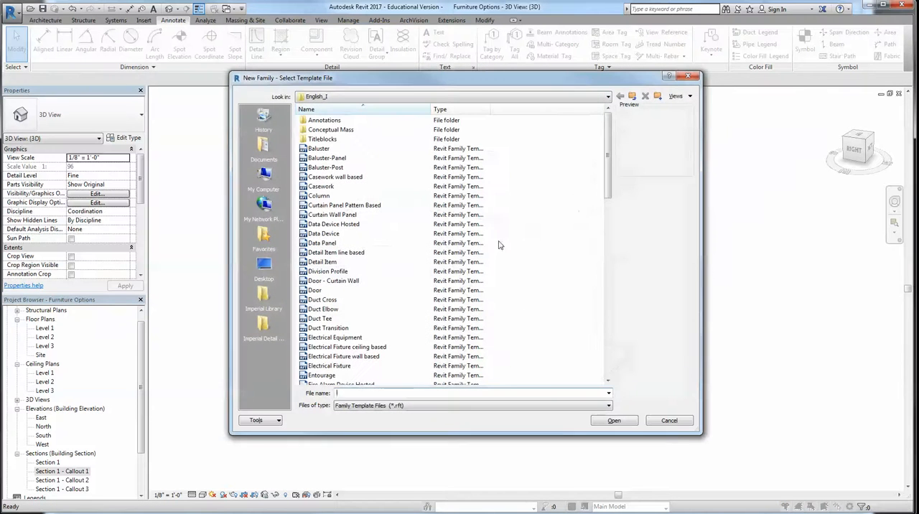
pyautogui.moveTo(609, 154); pyautogui.dragTo(611, 231)
pyautogui.click(320, 195)
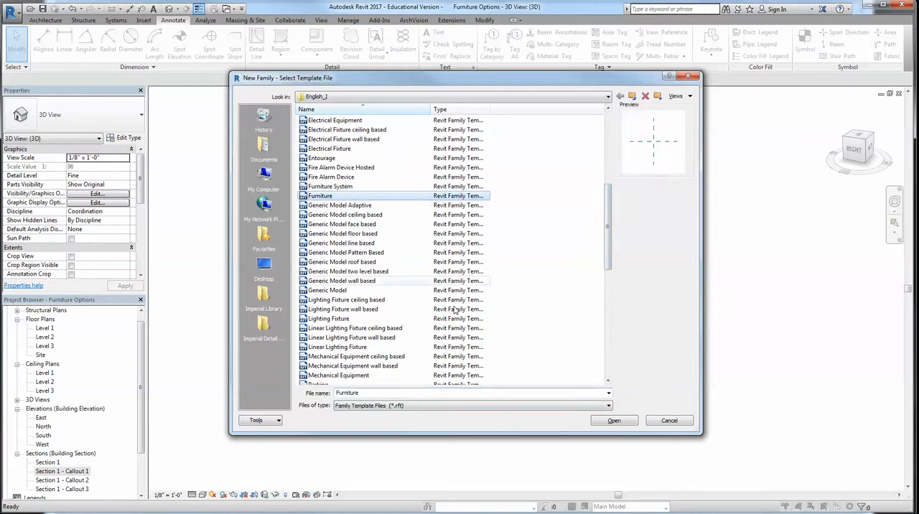
pyautogui.click(611, 421)
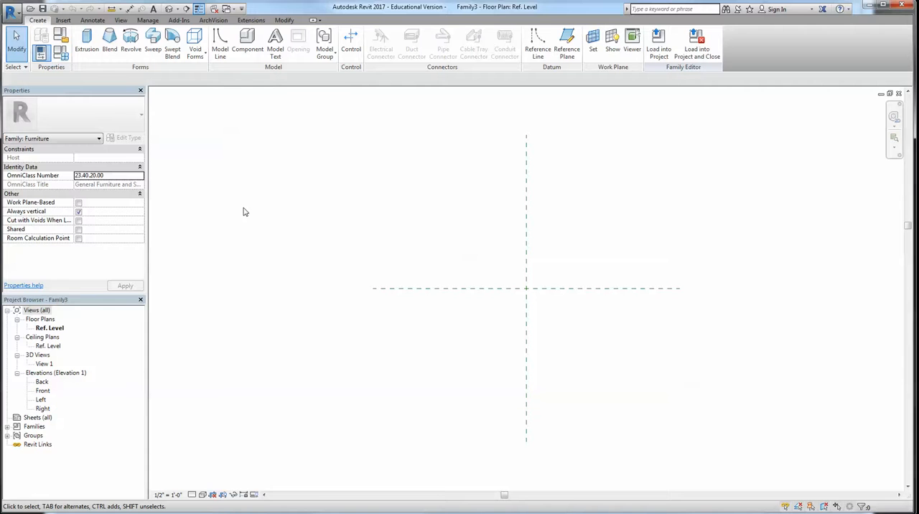
pyautogui.click(199, 59)
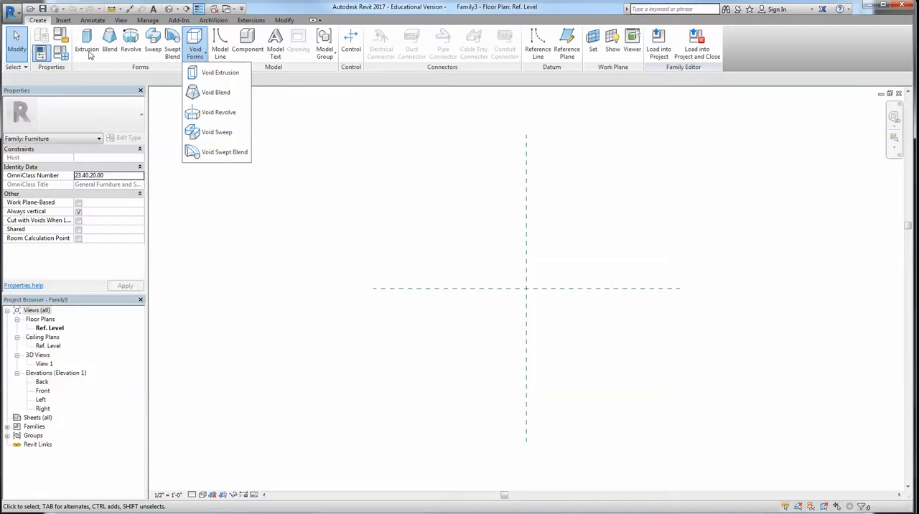
pyautogui.click(293, 297)
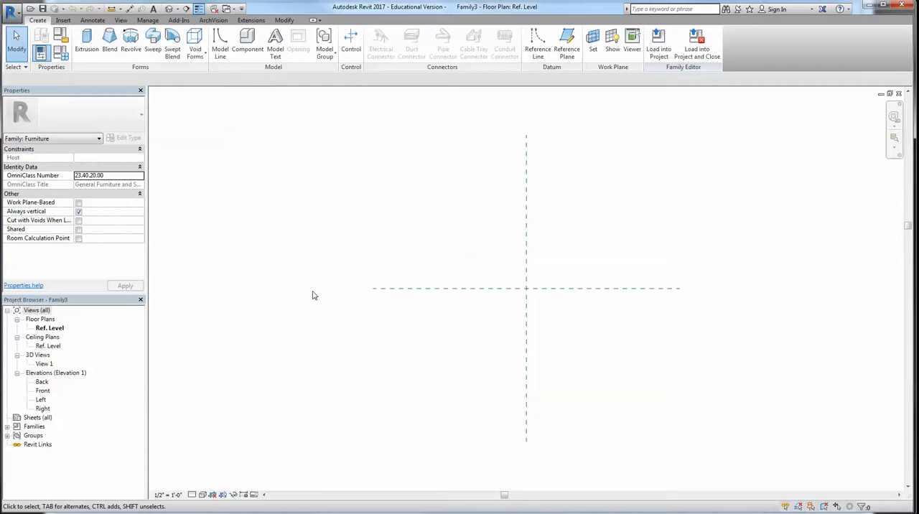
pyautogui.scroll(-1, 549, 334)
pyautogui.moveTo(400, 217); pyautogui.dragTo(388, 228, button='middle')
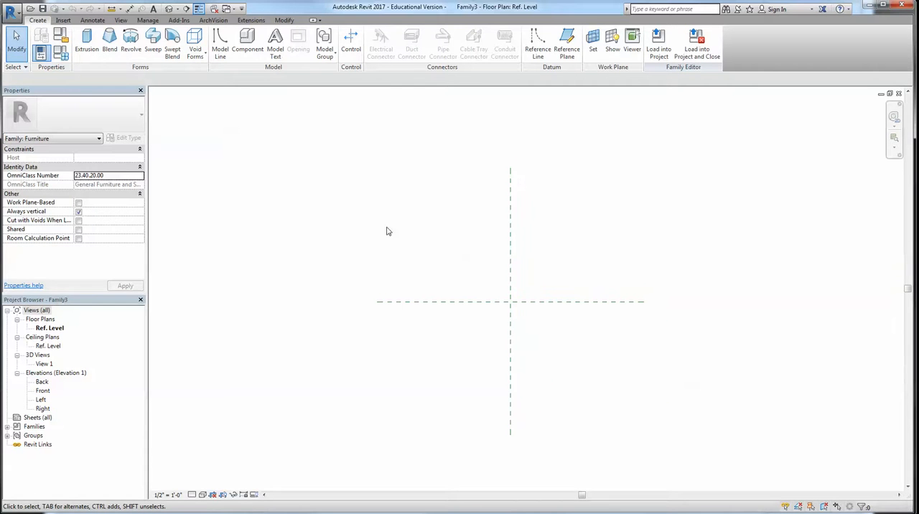
# In the default 3D view, create a 1' deep solid extrusion from a closed, irregular zigzag outline of ten straight lines
pyautogui.click(170, 9)
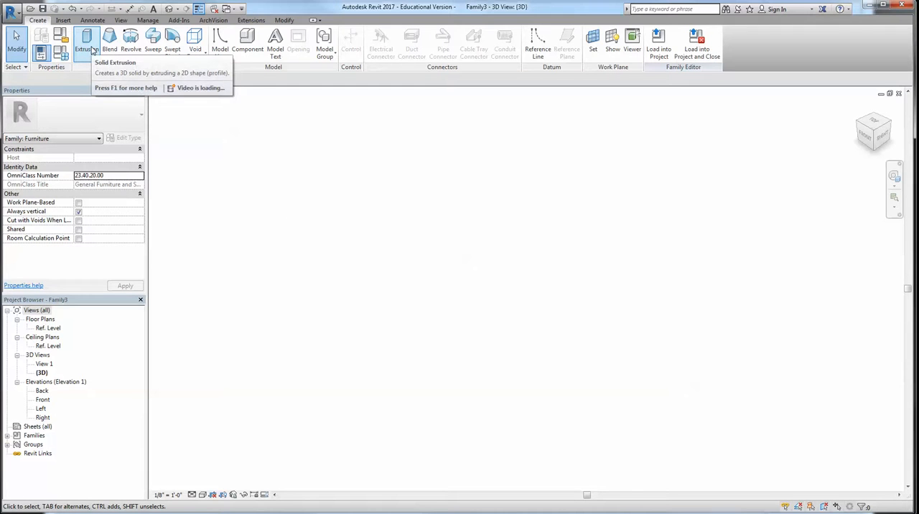
pyautogui.click(92, 49)
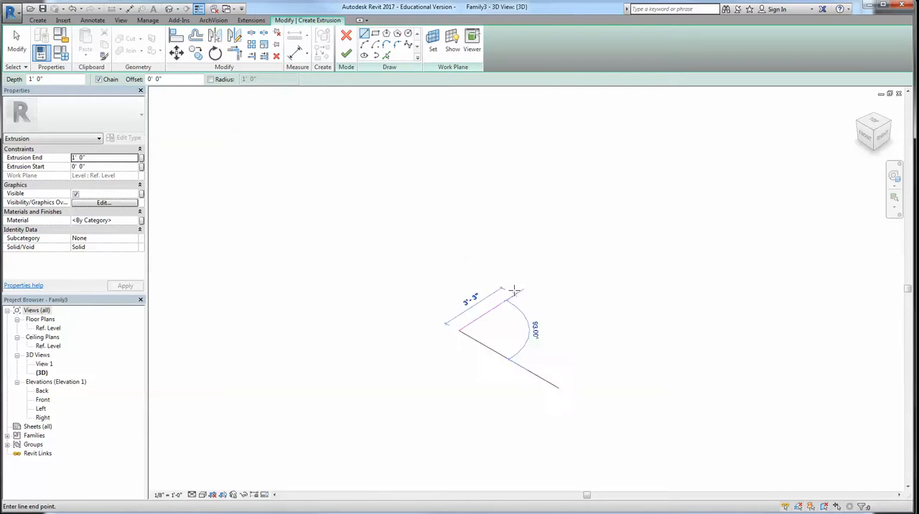
pyautogui.click(460, 329)
pyautogui.click(546, 320)
pyautogui.click(621, 310)
pyautogui.click(636, 378)
pyautogui.click(571, 367)
pyautogui.click(534, 405)
pyautogui.click(519, 348)
pyautogui.click(471, 398)
pyautogui.click(427, 309)
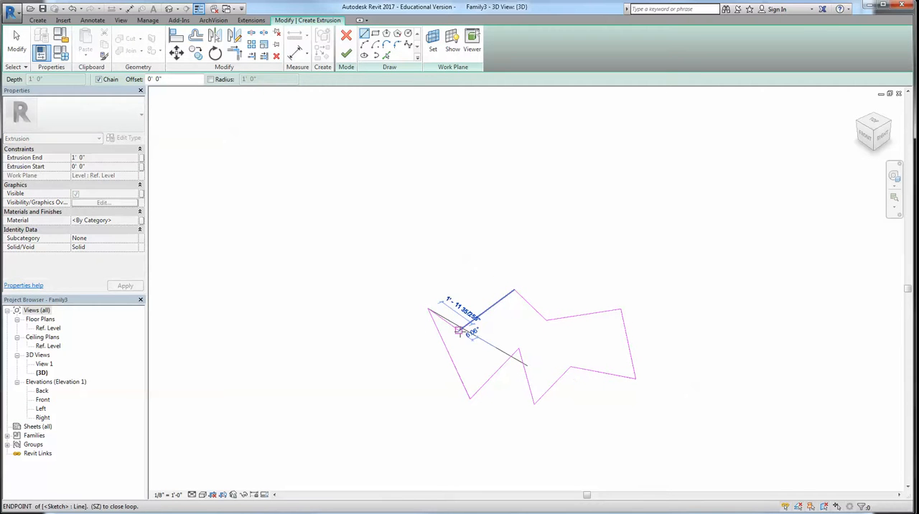
pyautogui.click(460, 329)
pyautogui.press('Escape')
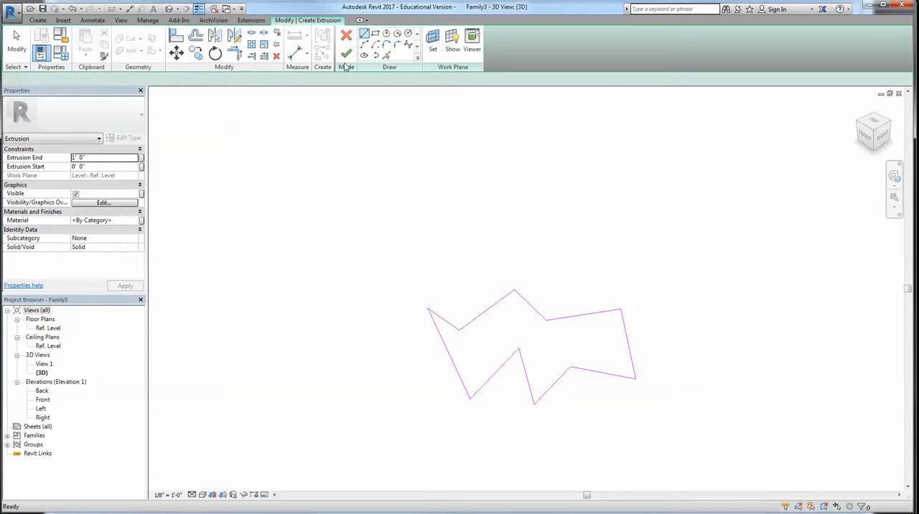
pyautogui.press('Escape')
pyautogui.click(345, 58)
pyautogui.click(598, 231)
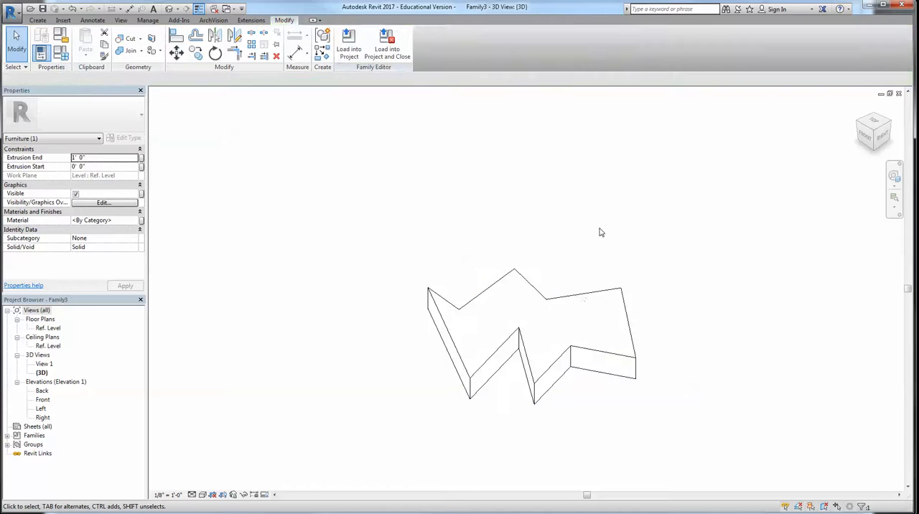
# Stretch the extrusion's top face by its shape handle to a depth of about 1' 4"
pyautogui.click(582, 299)
pyautogui.keyDown('shift'); pyautogui.moveTo(550, 334); pyautogui.dragTo(522, 318, button='middle'); pyautogui.keyUp('shift')
pyautogui.click(521, 318)
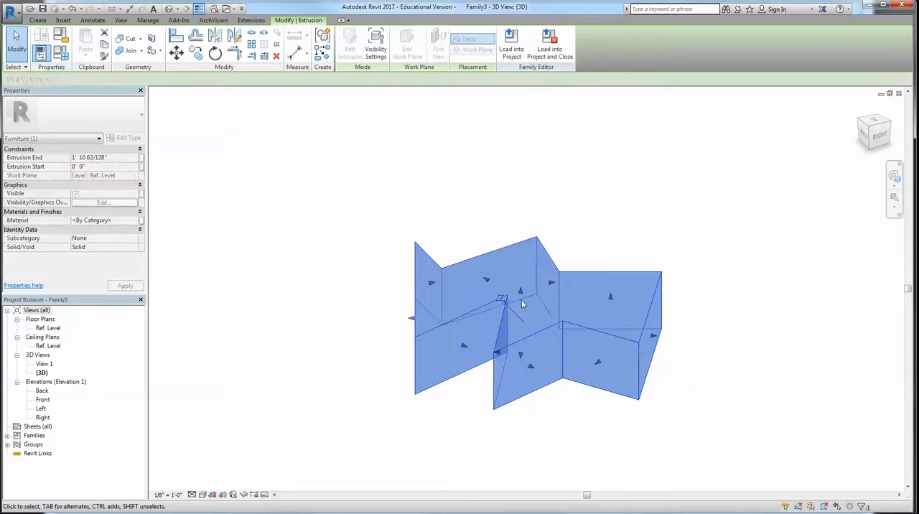
pyautogui.moveTo(522, 305); pyautogui.dragTo(521, 311)
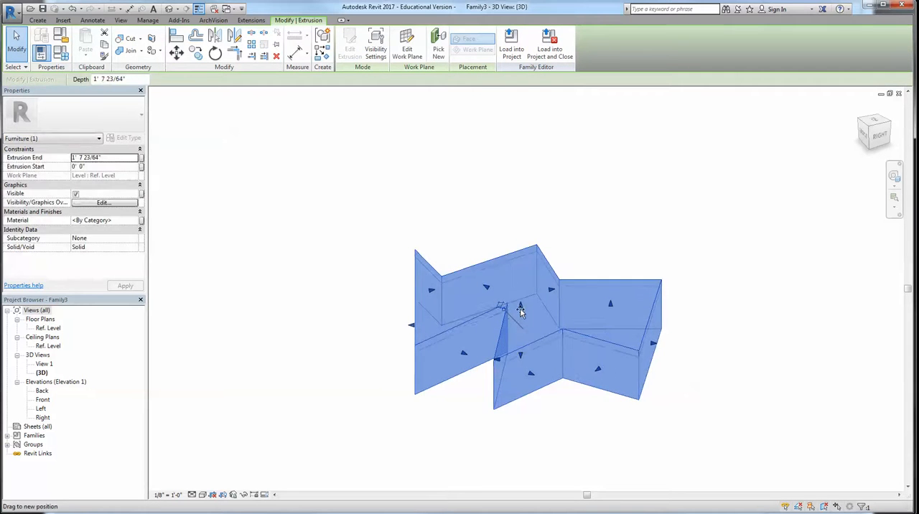
pyautogui.moveTo(542, 349); pyautogui.dragTo(533, 378)
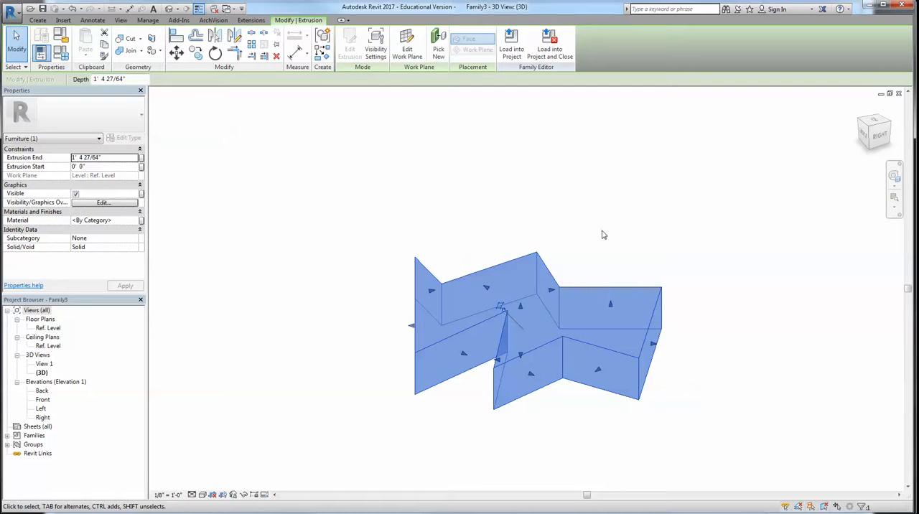
# Set the extrusion's end to 2' 0" and its start to 1' 6"
pyautogui.click(115, 158)
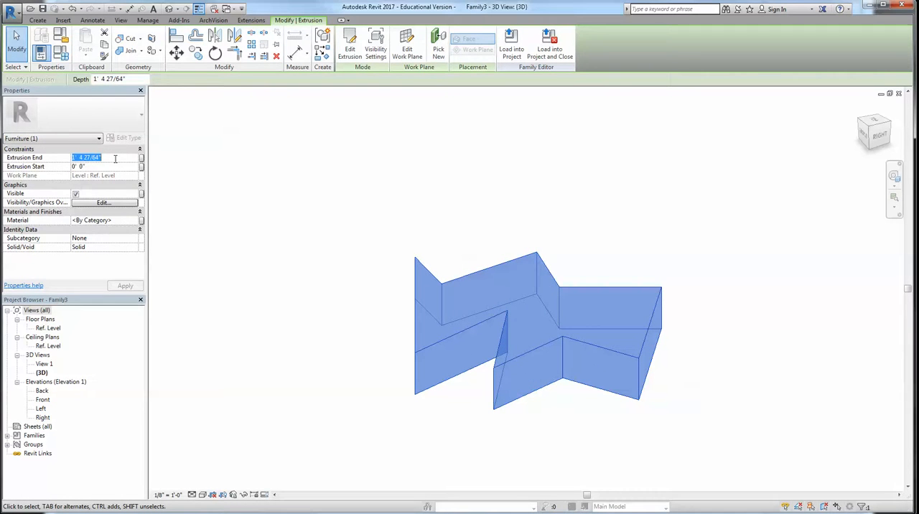
pyautogui.write("2' 0")
pyautogui.press('Return')
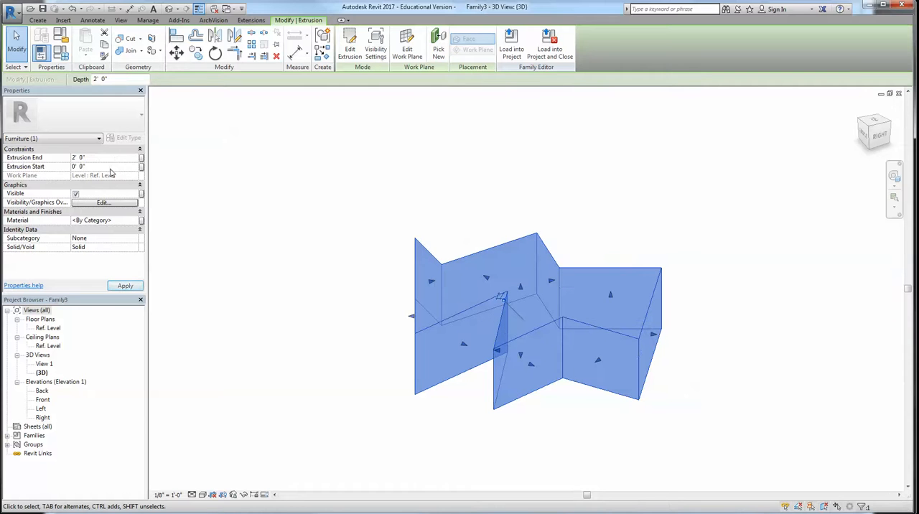
pyautogui.click(104, 167)
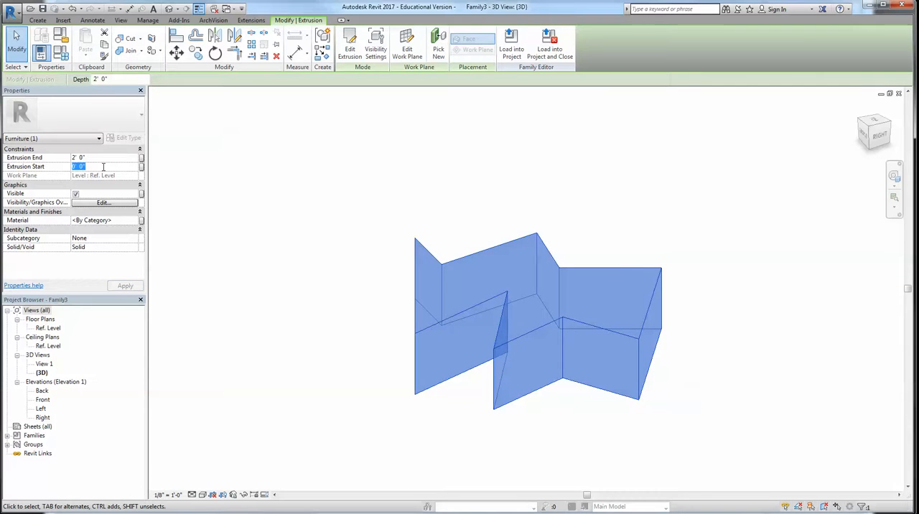
pyautogui.write('1')
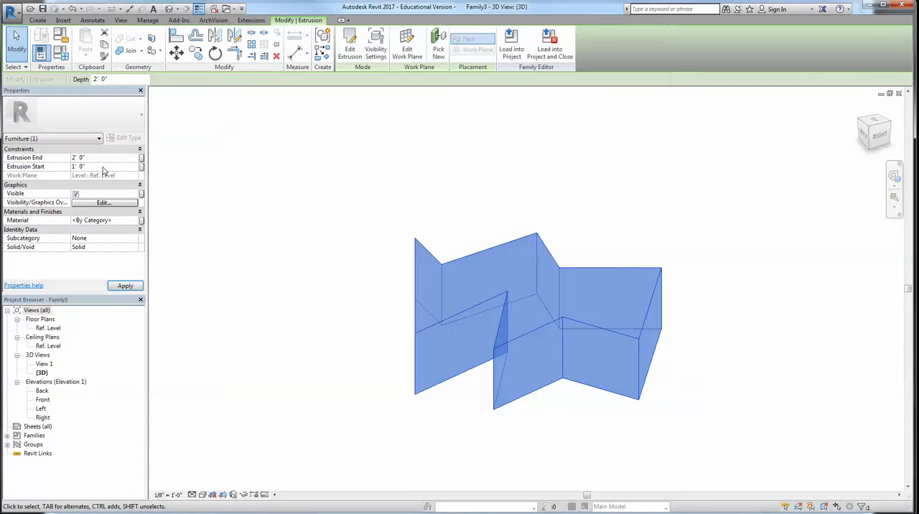
pyautogui.click(97, 166)
pyautogui.write('1 6')
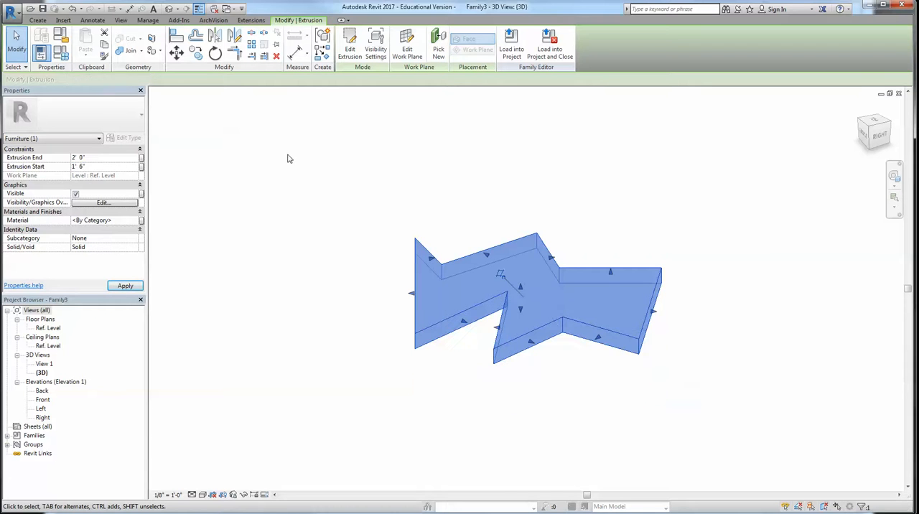
pyautogui.click(284, 161)
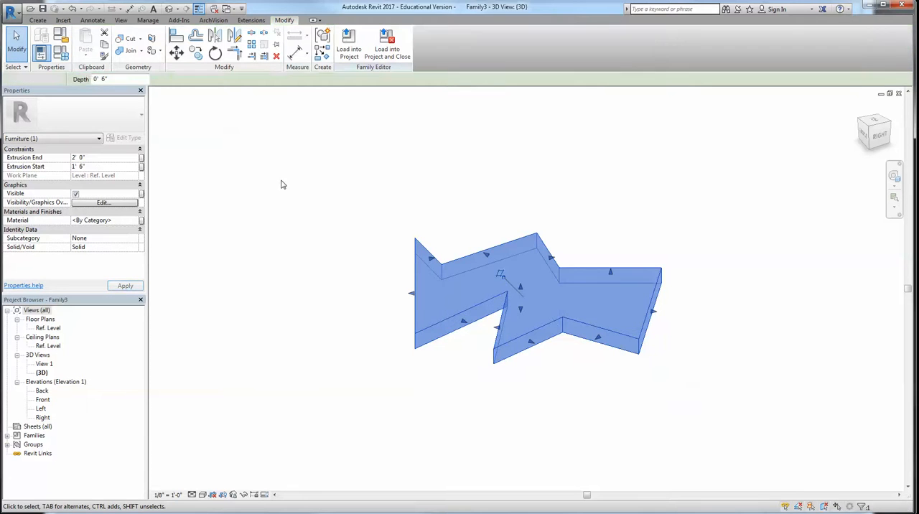
# Create a new material for the extrusion and name it Wood Furniture
pyautogui.click(465, 315)
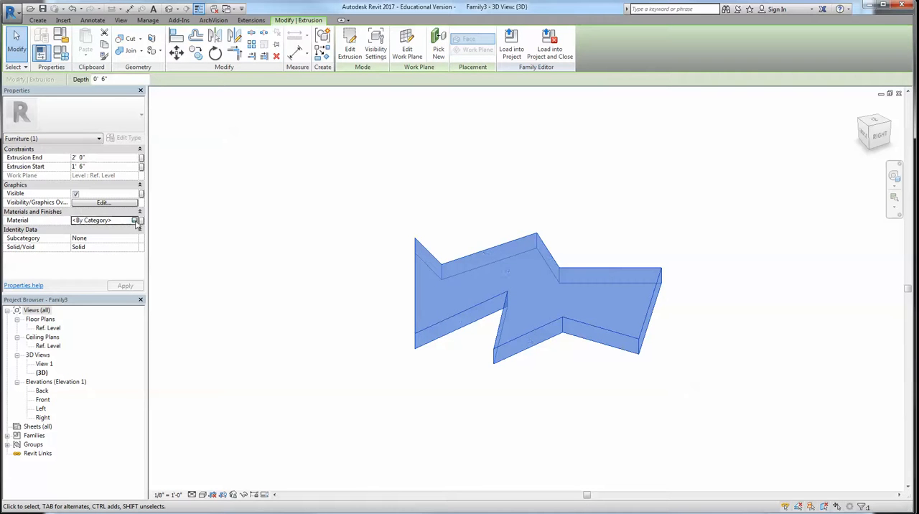
pyautogui.click(140, 221)
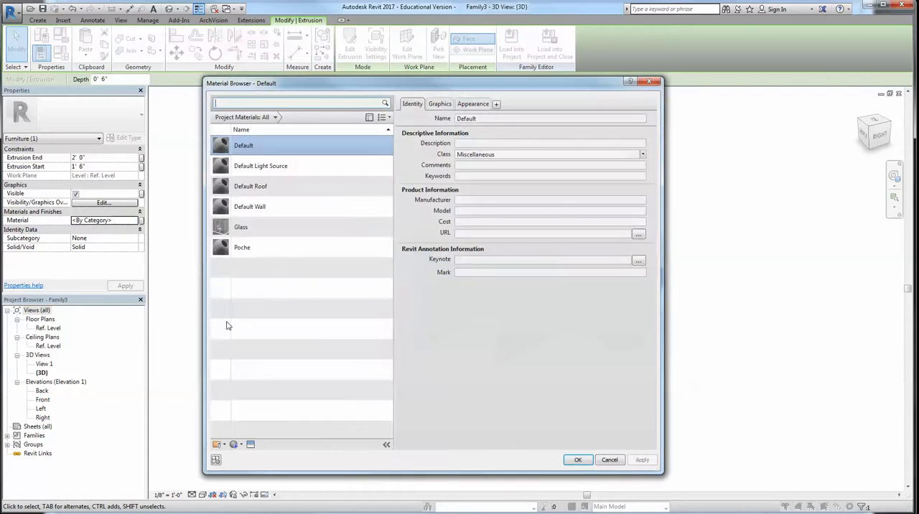
pyautogui.moveTo(309, 85); pyautogui.dragTo(303, 81)
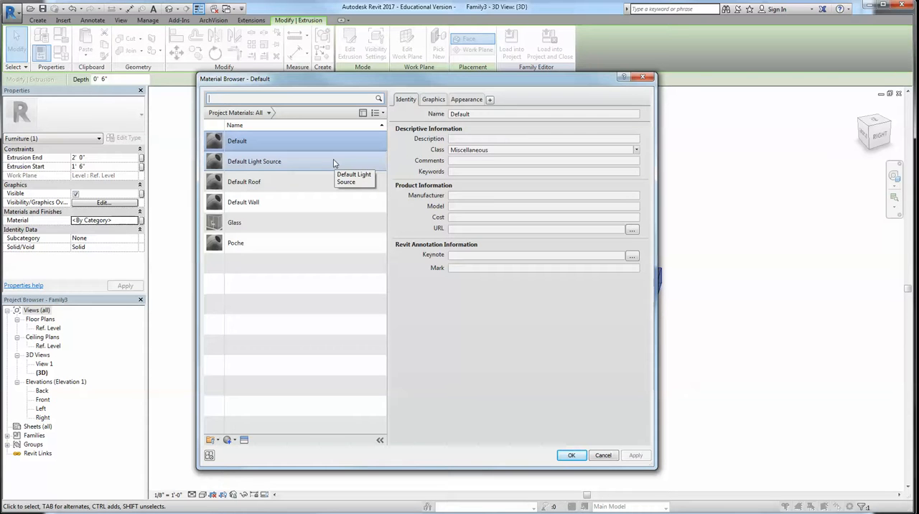
pyautogui.click(228, 442)
pyautogui.click(241, 451)
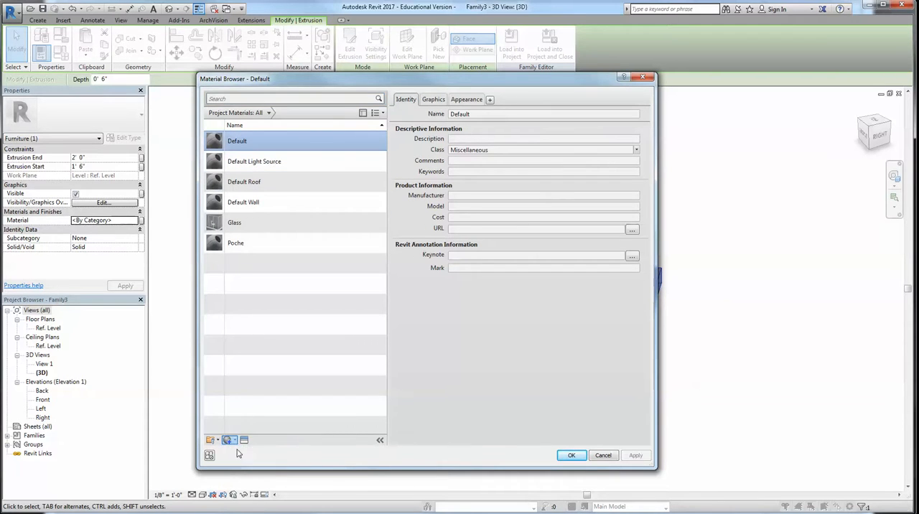
pyautogui.rightClick(265, 184)
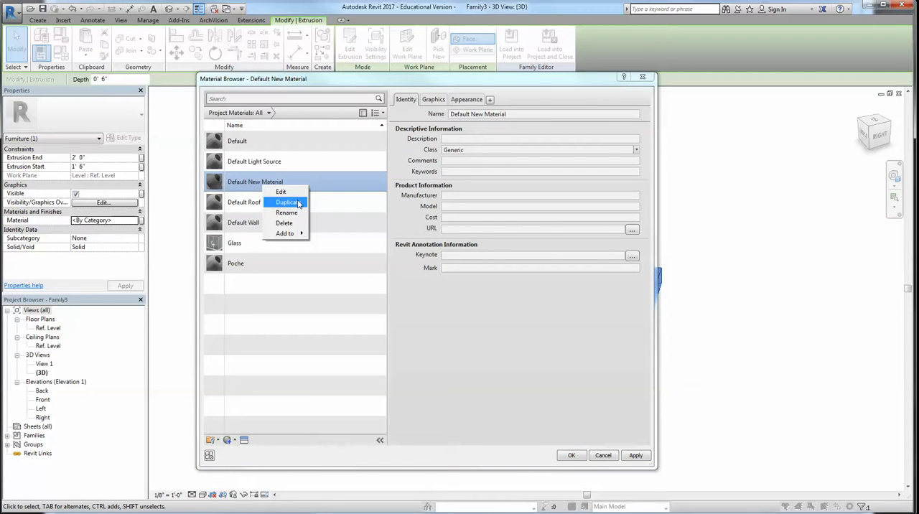
pyautogui.click(287, 213)
pyautogui.write('Wood Furnitu')
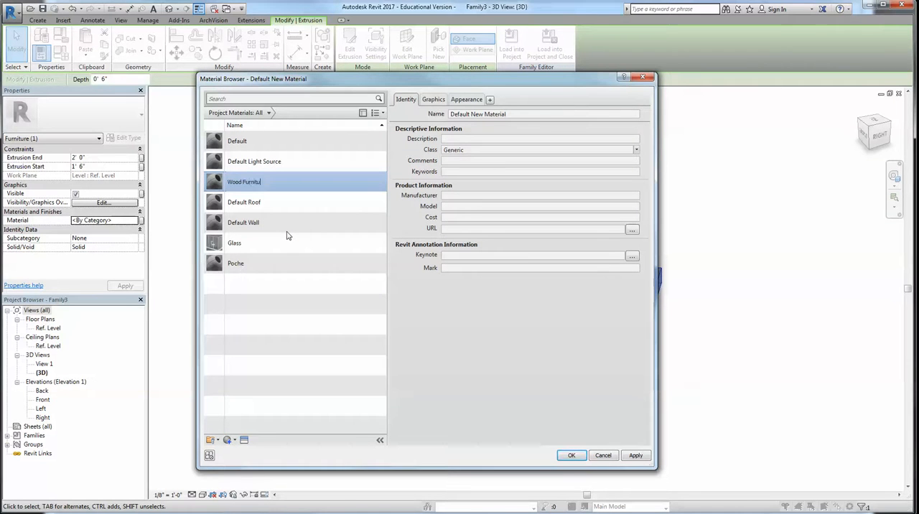
pyautogui.write('re')
pyautogui.press('Return')
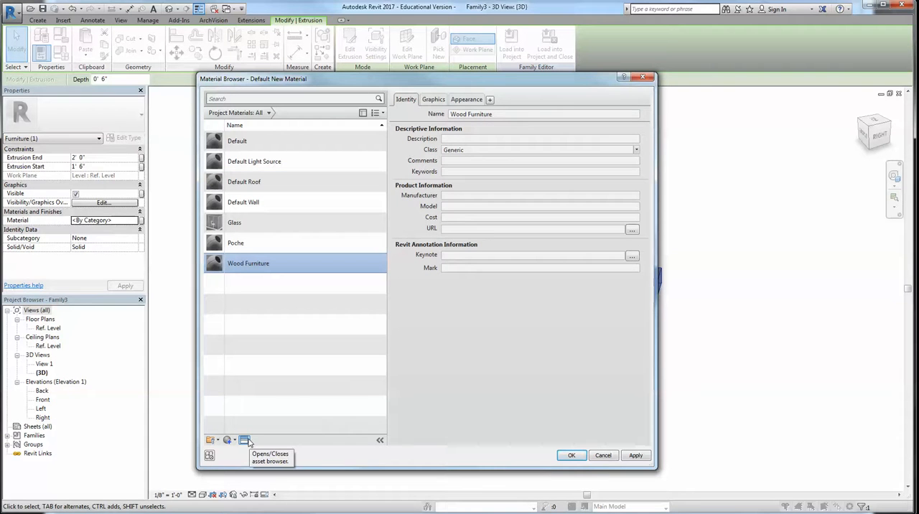
# Give Wood Furniture the Birch - Natural Medium Gloss appearance from the Wood library, after trying Beech, and assign the material to the extrusion
pyautogui.click(244, 440)
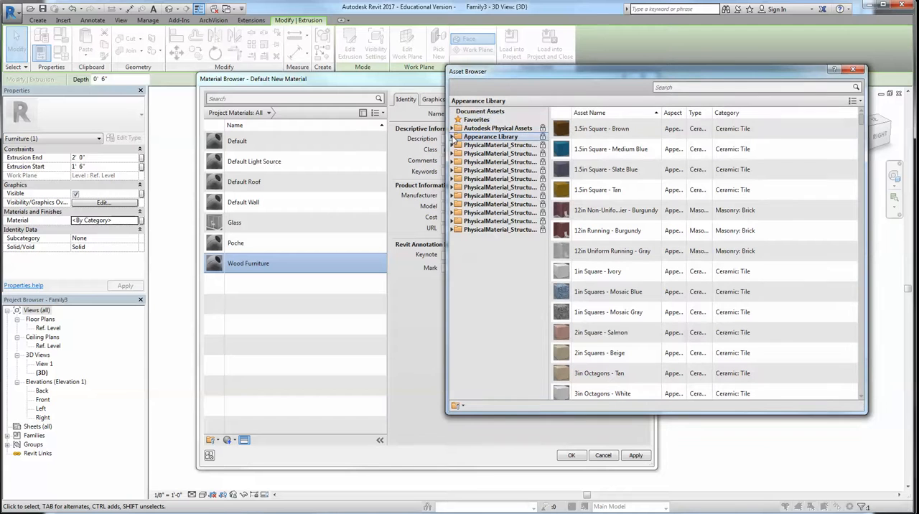
pyautogui.click(453, 137)
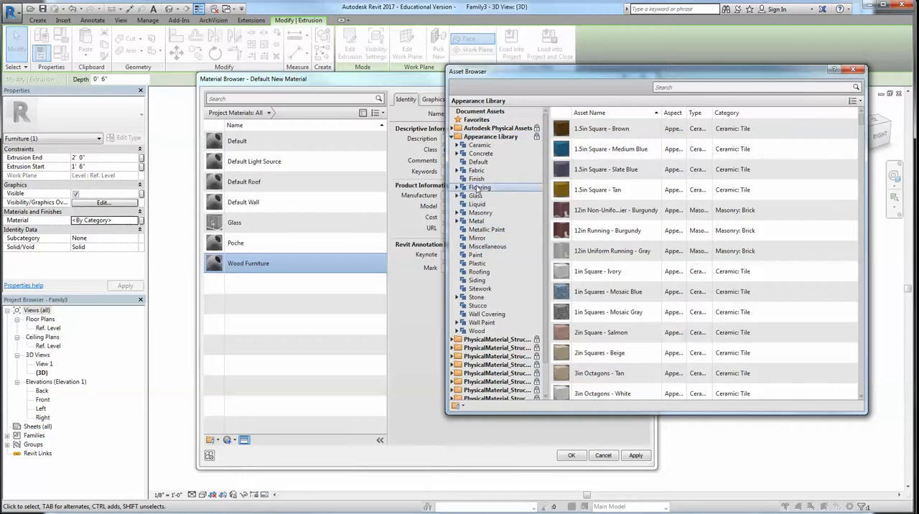
pyautogui.click(477, 331)
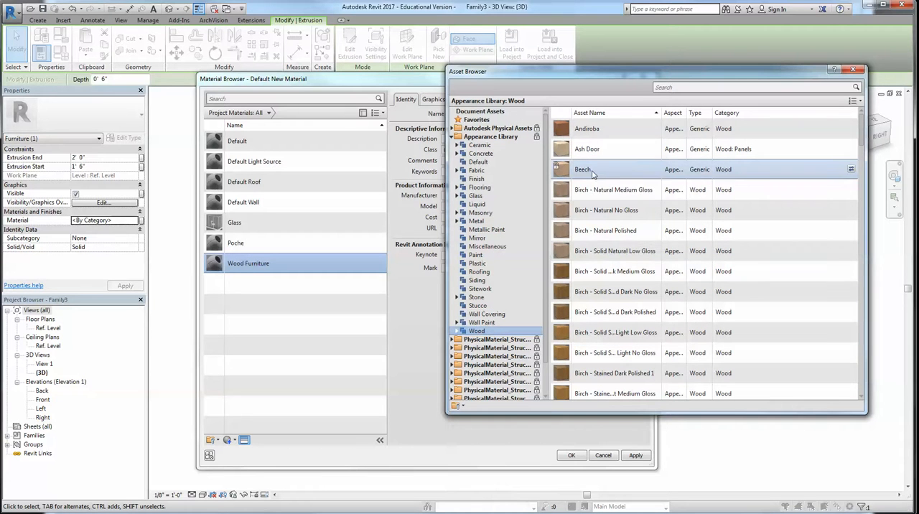
pyautogui.doubleClick(592, 171)
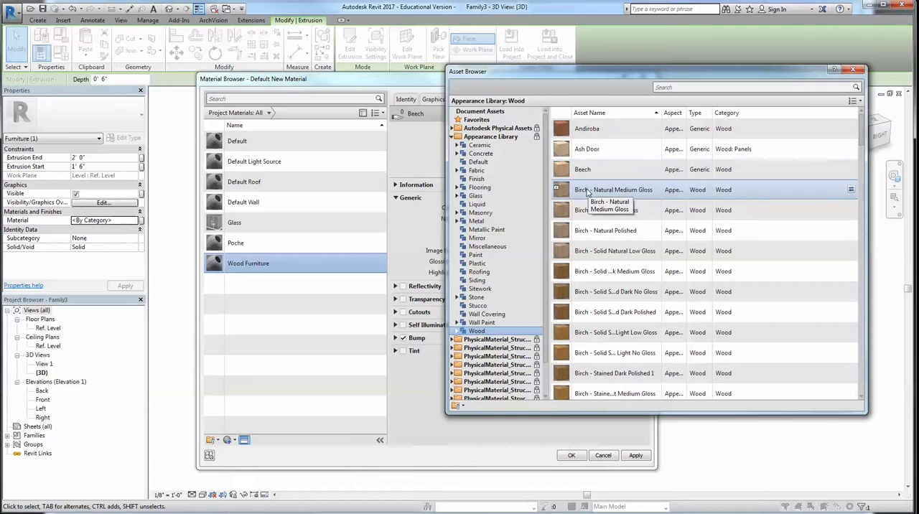
pyautogui.doubleClick(588, 190)
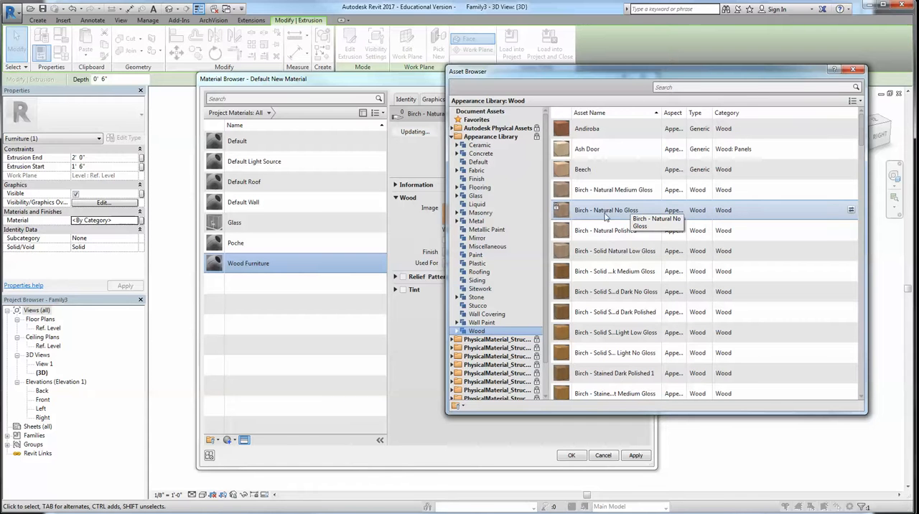
pyautogui.moveTo(633, 74); pyautogui.dragTo(584, 103)
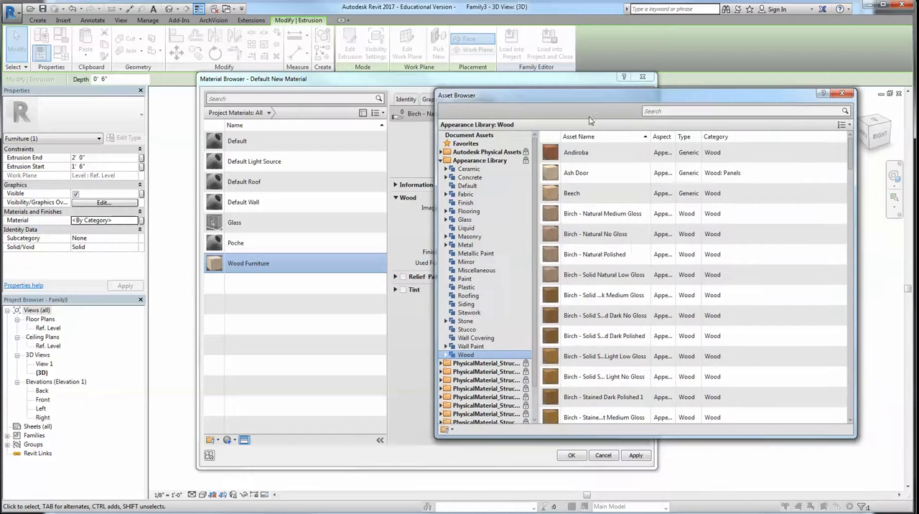
pyautogui.click(843, 95)
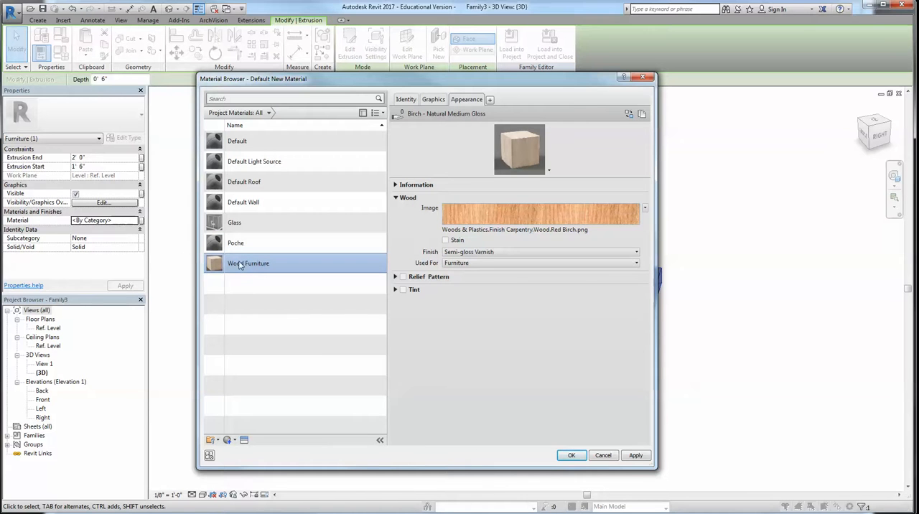
pyautogui.click(572, 455)
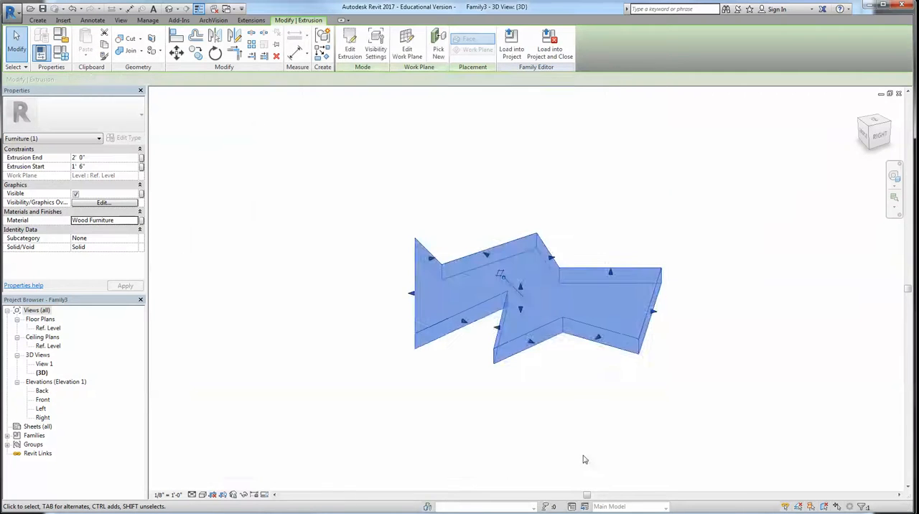
# Preview the wood extrusion in the Realistic visual style, and return the 3D view to Hidden Line
pyautogui.click(502, 433)
pyautogui.click(203, 498)
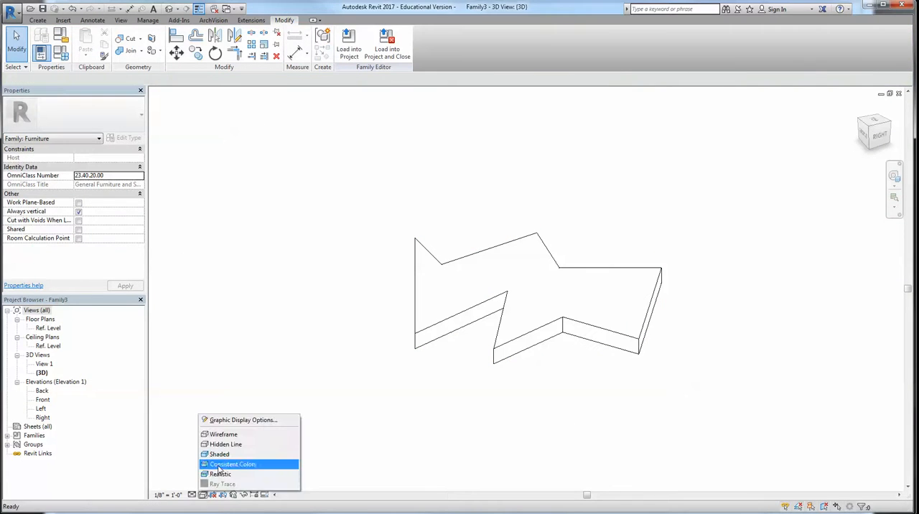
pyautogui.click(229, 477)
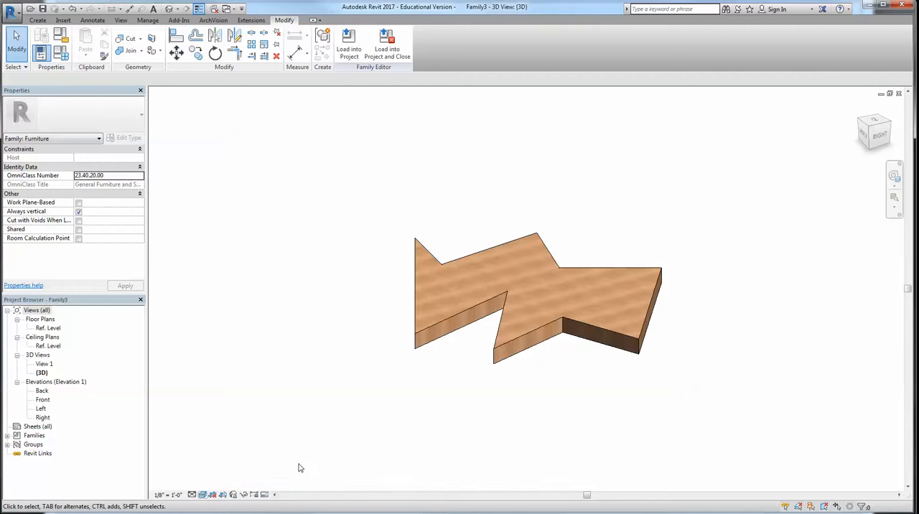
pyautogui.click(204, 495)
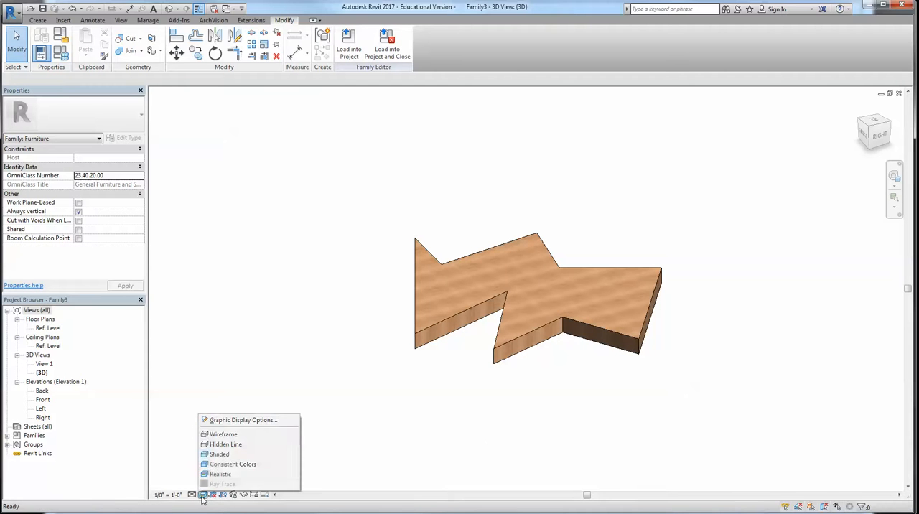
pyautogui.click(225, 443)
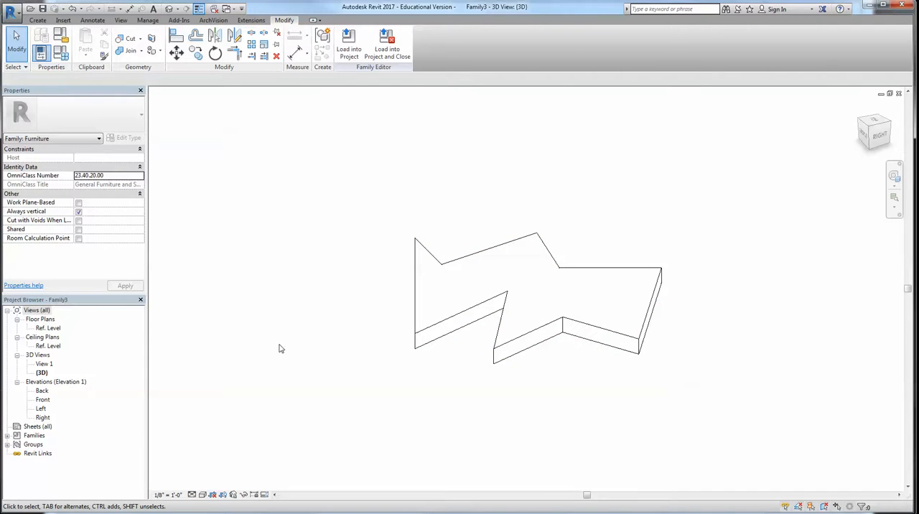
# Save the furniture family to the Desktop as Wodd Panel Table
pyautogui.hotkey('ctrl', 's')
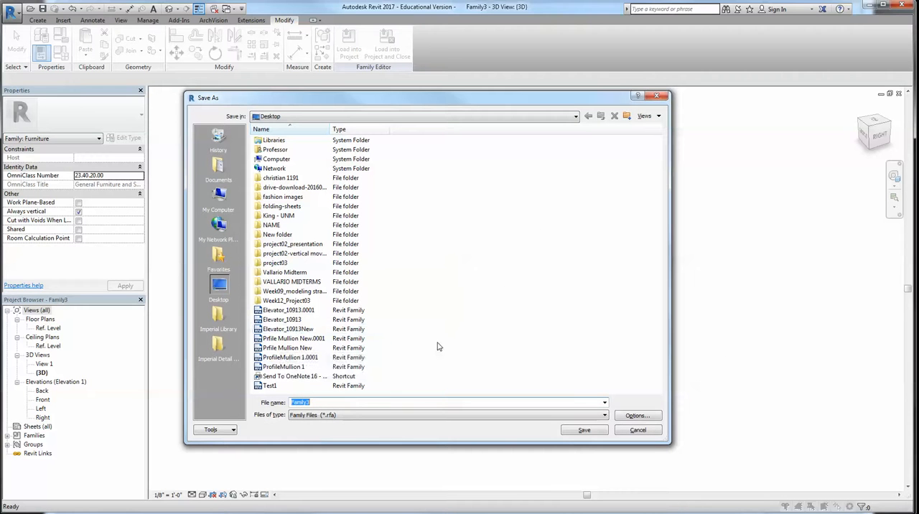
pyautogui.write('Wodd Panel Table')
pyautogui.press('Return')
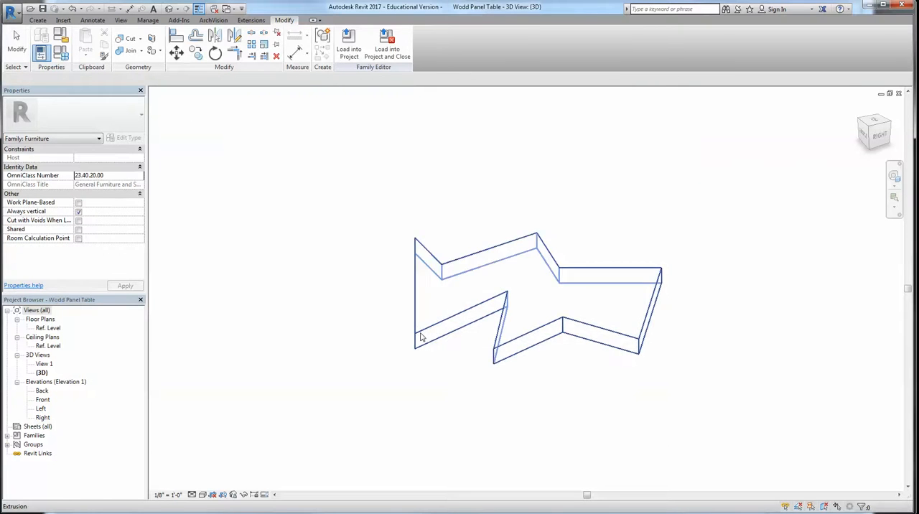
pyautogui.click(351, 45)
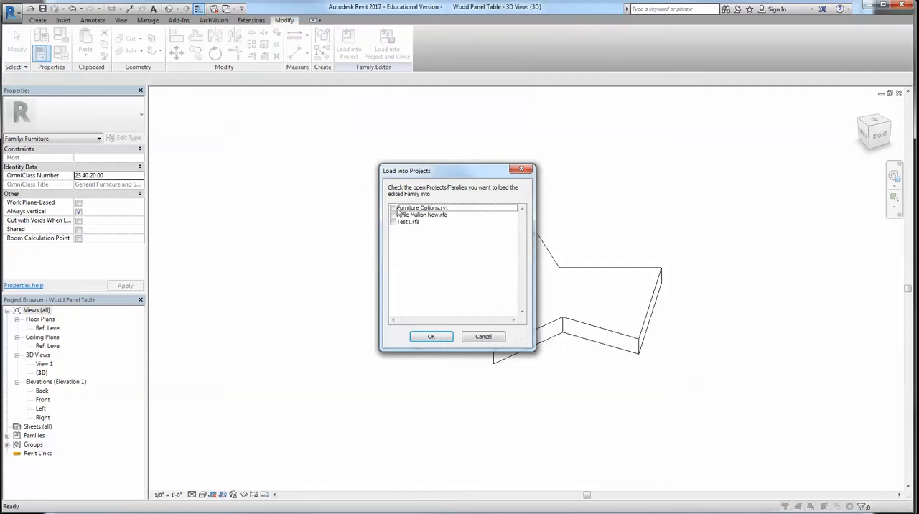
pyautogui.click(392, 215)
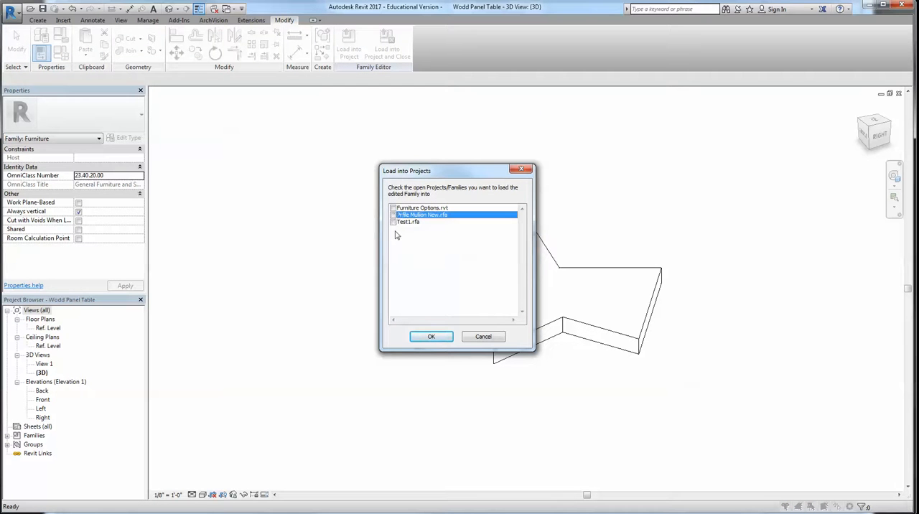
pyautogui.click(483, 337)
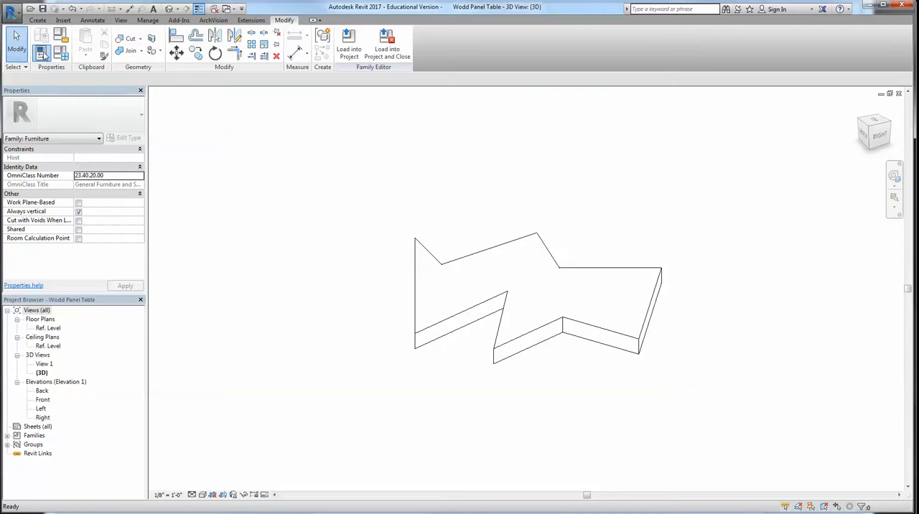
pyautogui.click(12, 13)
pyautogui.click(36, 73)
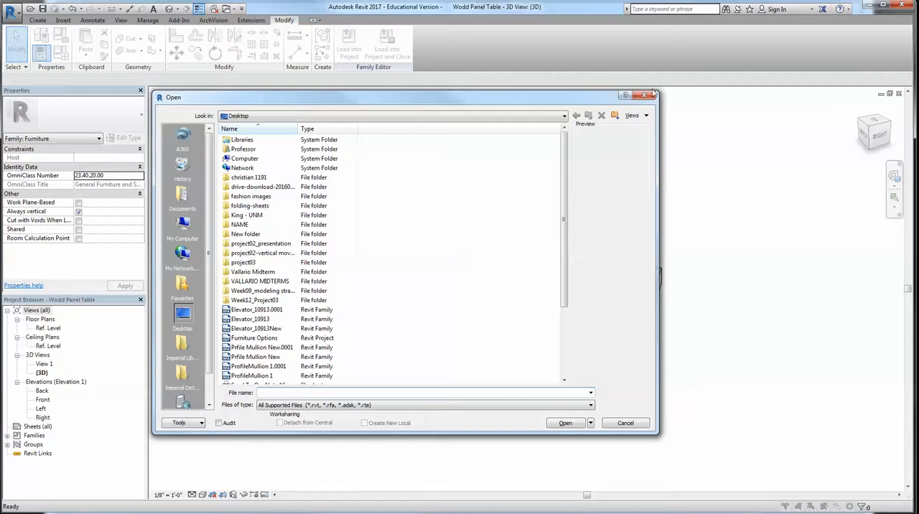
pyautogui.click(646, 98)
# Close the open Front and Right elevation views of the Wodd Panel Table family
pyautogui.hotkey('ctrl', 'Tab')
pyautogui.scroll(-2, 670, 219)
pyautogui.moveTo(669, 220); pyautogui.dragTo(578, 230, button='middle')
pyautogui.hotkey('ctrl', 'Tab')
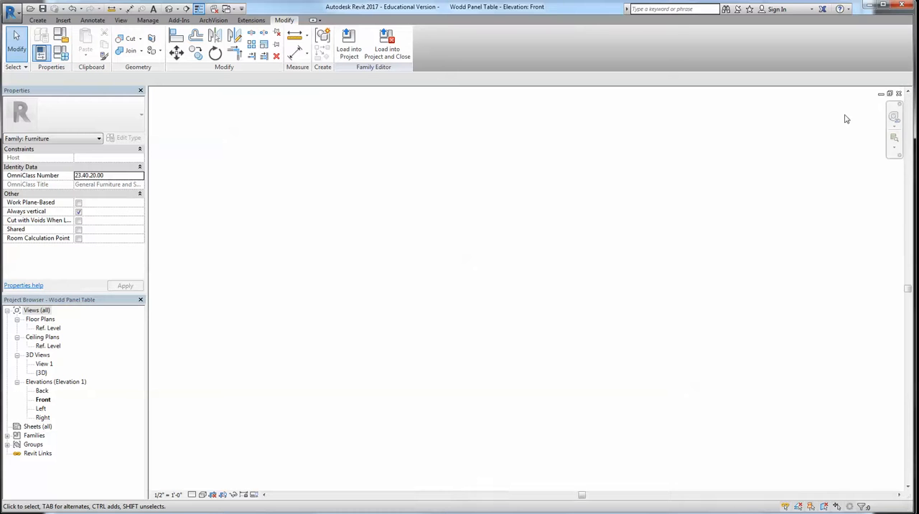
pyautogui.click(898, 94)
pyautogui.click(898, 94)
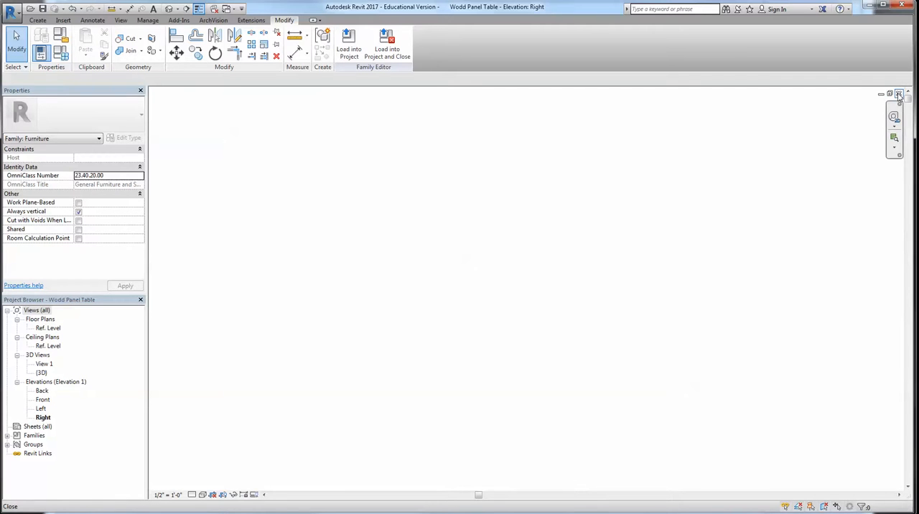
pyautogui.click(897, 94)
# Close the unneeded Prfile Mullion New and Test1 family files
pyautogui.scroll(-3, 459, 266)
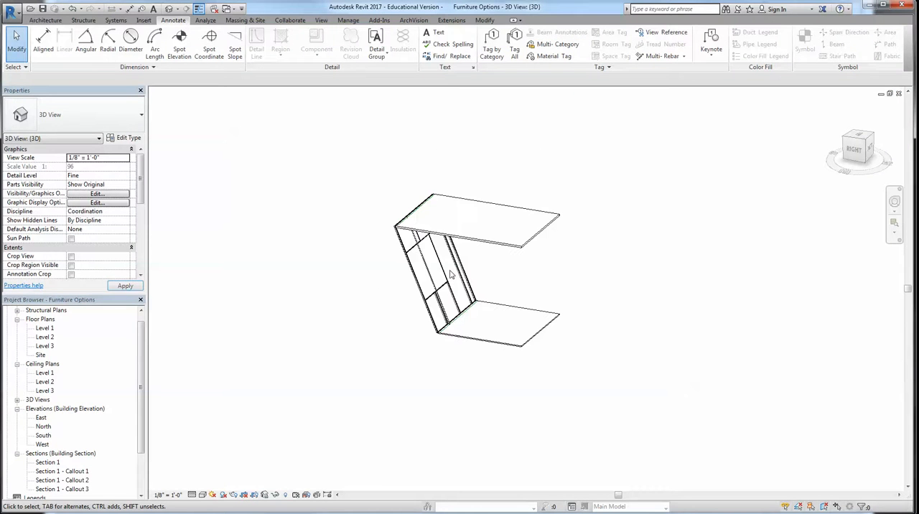
pyautogui.moveTo(522, 234); pyautogui.dragTo(514, 250, button='middle')
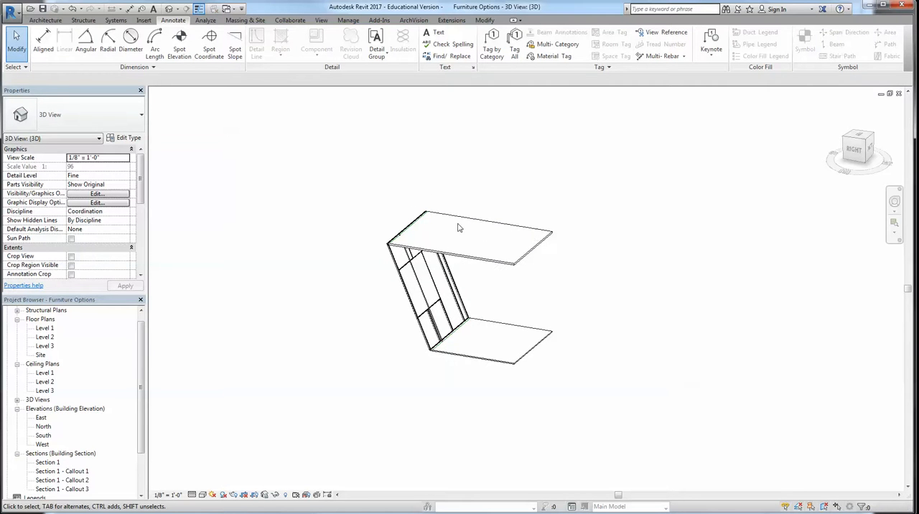
pyautogui.click(898, 94)
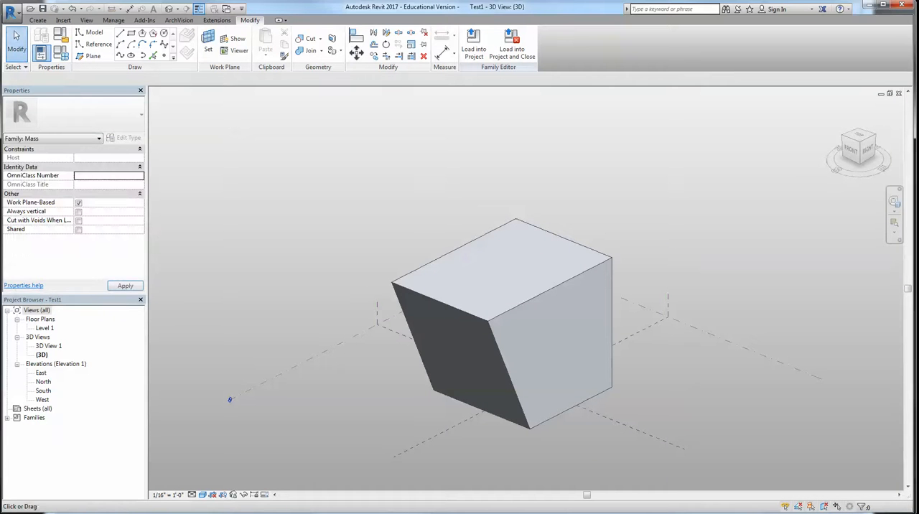
pyautogui.click(898, 94)
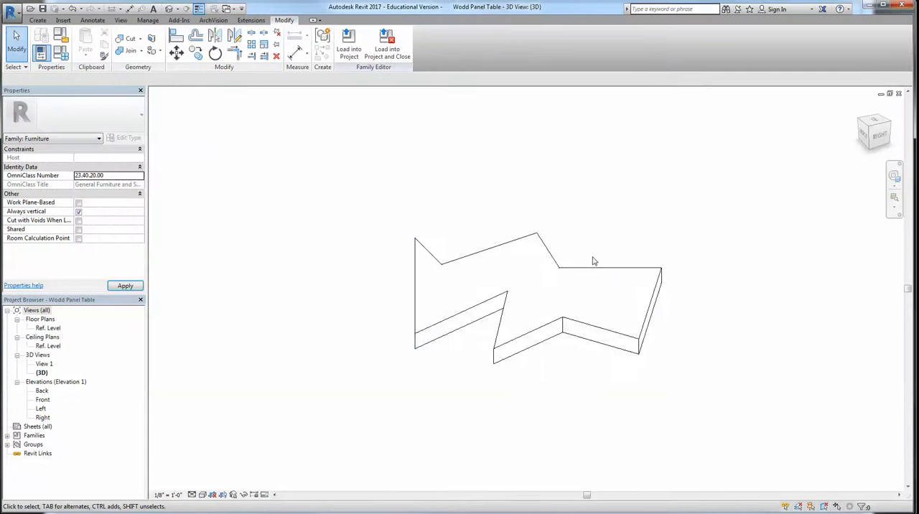
# Load the table family into the Furniture Options project and place one instance on the lower floor at Level 1
pyautogui.click(349, 45)
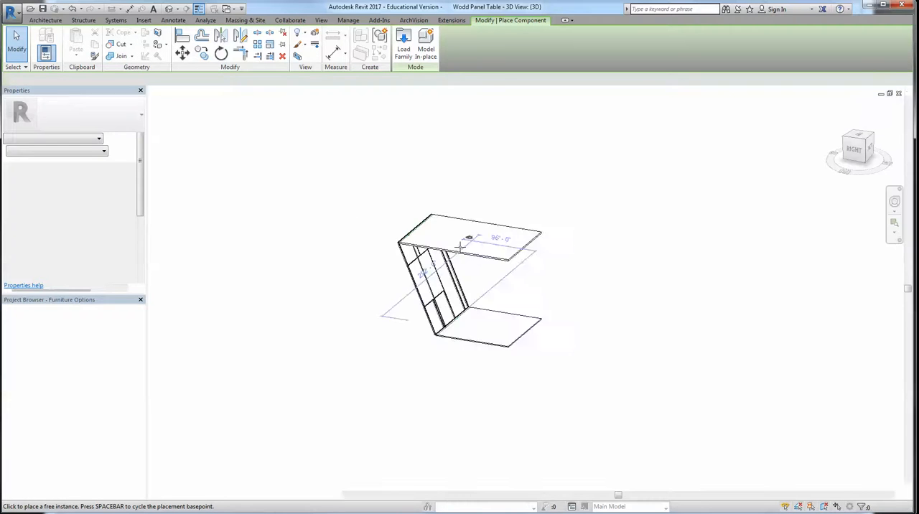
pyautogui.scroll(5, 470, 295)
pyautogui.scroll(2, 475, 297)
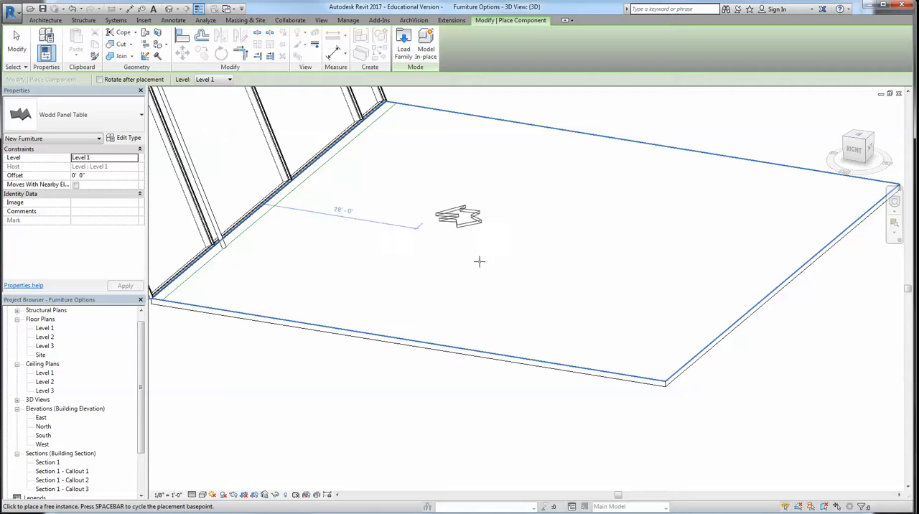
pyautogui.click(439, 206)
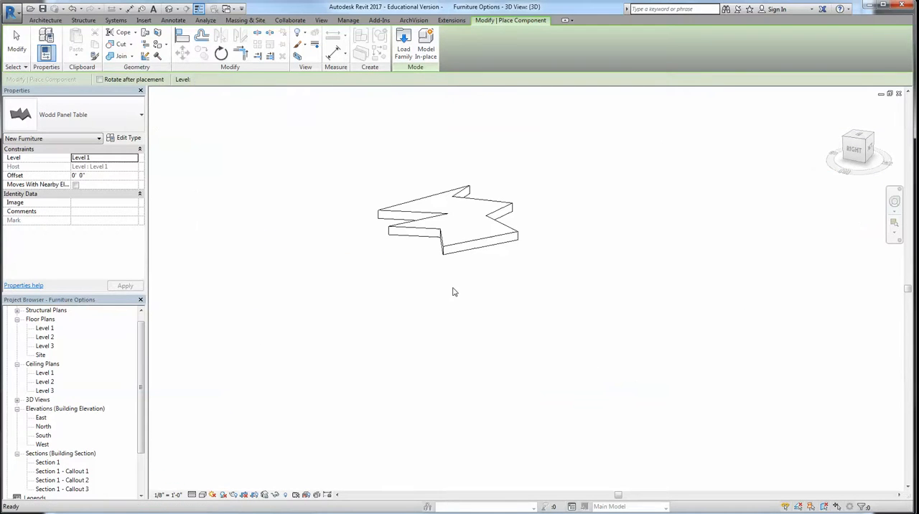
pyautogui.press('Escape')
pyautogui.press('Escape')
# Set the project's 3D view to the Realistic visual style with the placed table in sight
pyautogui.keyDown('shift'); pyautogui.moveTo(524, 327); pyautogui.dragTo(567, 238, button='middle'); pyautogui.keyUp('shift')
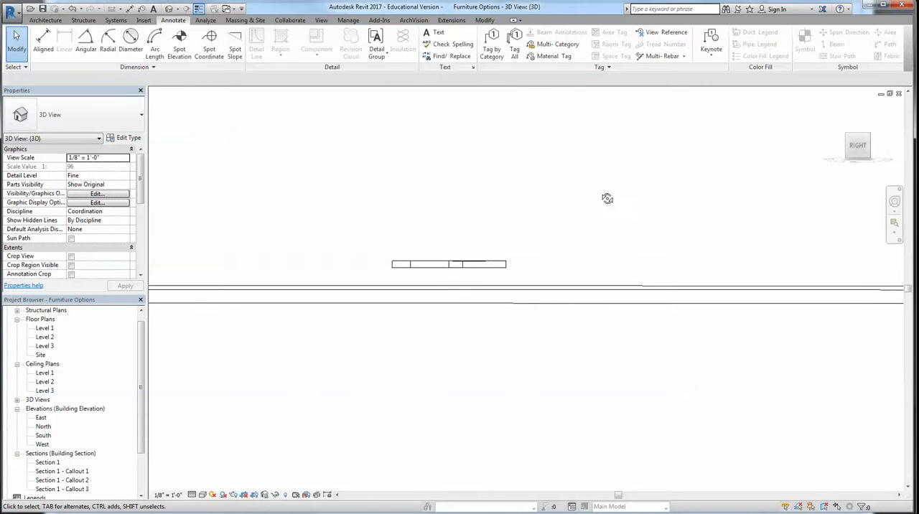
pyautogui.keyDown('shift'); pyautogui.moveTo(607, 199); pyautogui.dragTo(571, 229, button='middle'); pyautogui.keyUp('shift')
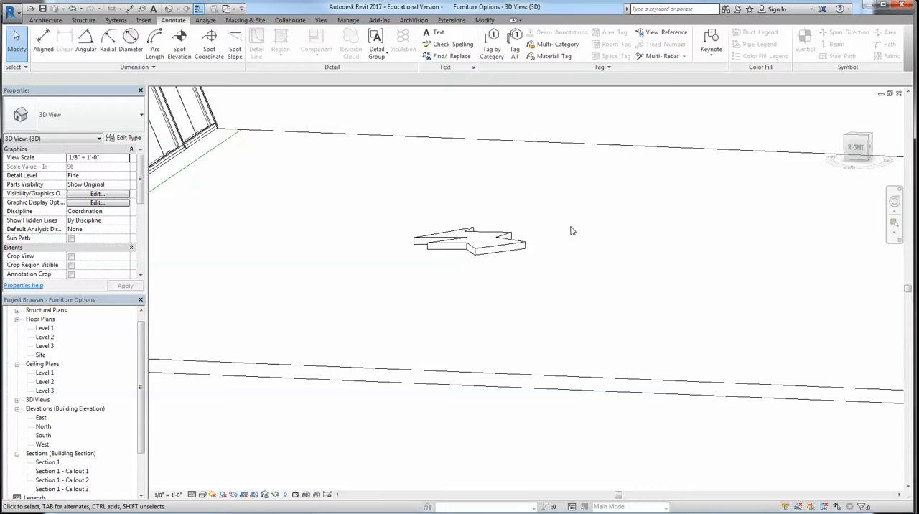
pyautogui.keyDown('shift'); pyautogui.moveTo(569, 255); pyautogui.dragTo(495, 302, button='middle'); pyautogui.keyUp('shift')
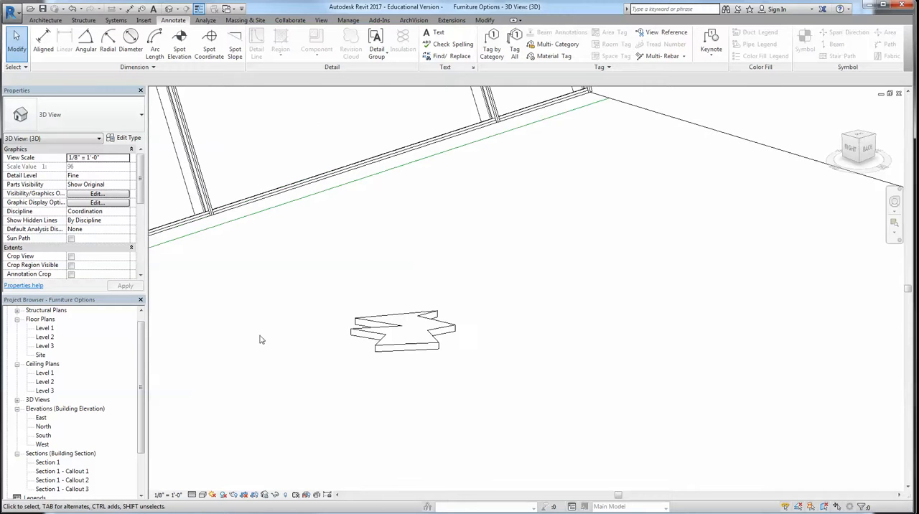
pyautogui.moveTo(260, 340); pyautogui.dragTo(271, 289, button='middle')
pyautogui.click(204, 495)
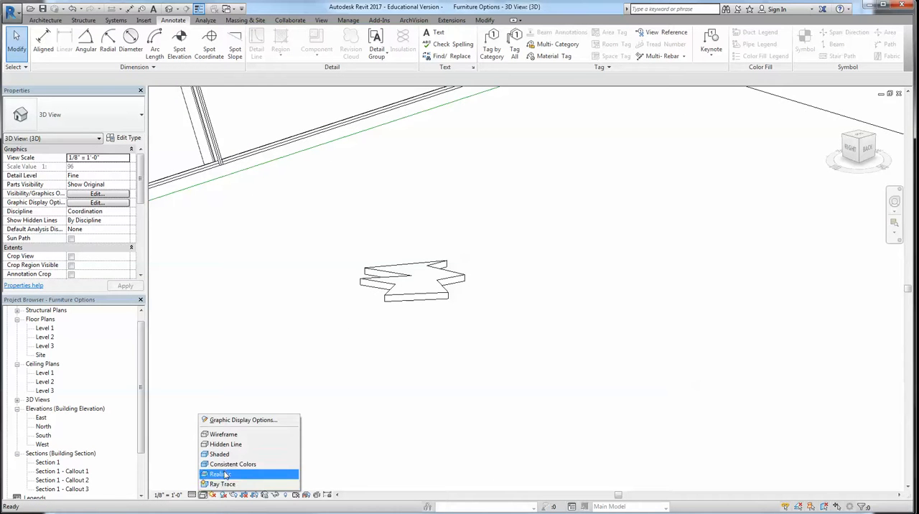
pyautogui.click(225, 473)
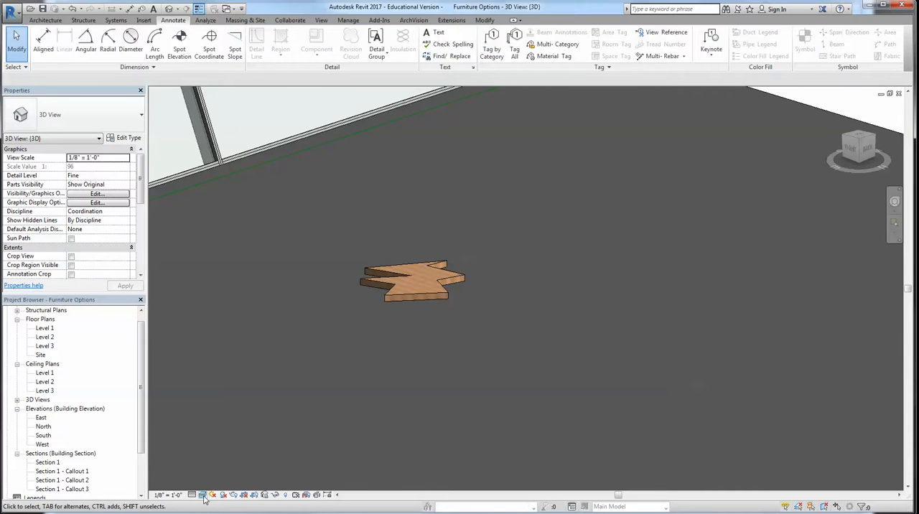
# Select the placed table and examine the furniture types available for it, leaving its type as is
pyautogui.click(420, 295)
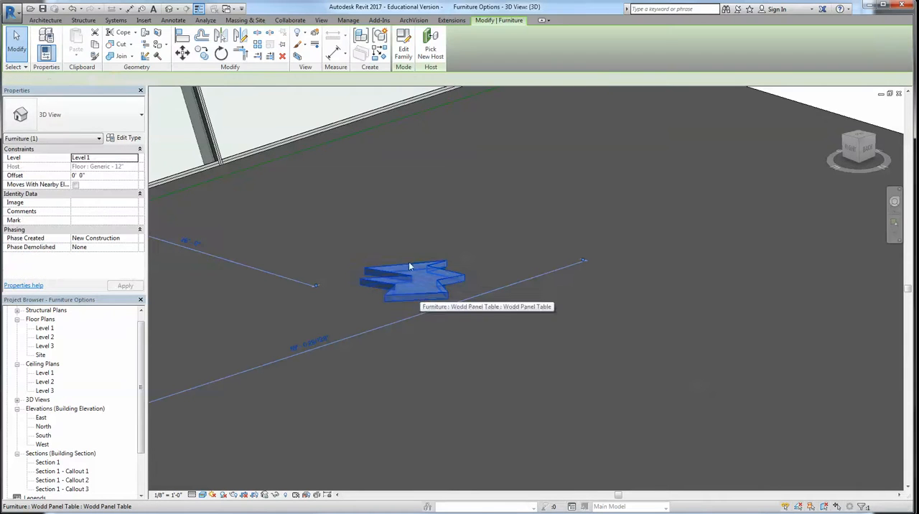
pyautogui.click(78, 118)
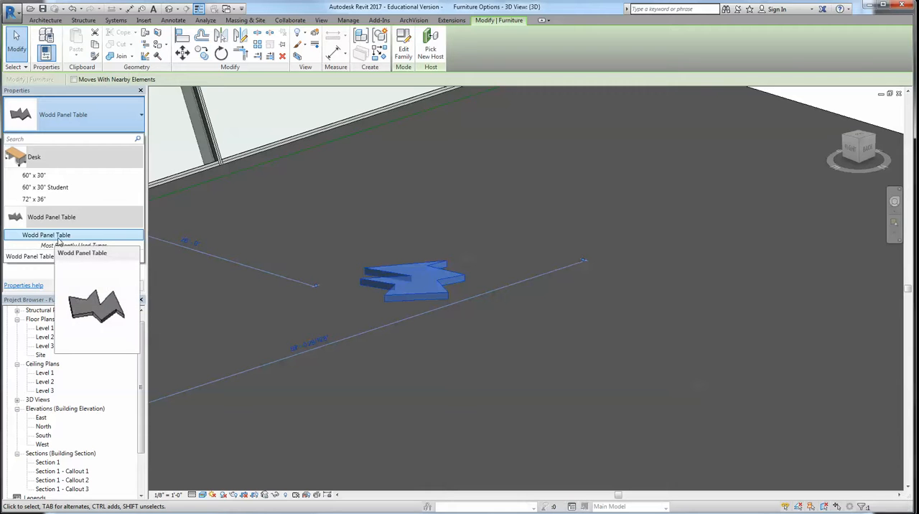
pyautogui.click(515, 415)
pyautogui.click(515, 414)
pyautogui.scroll(-2, 481, 313)
pyautogui.keyDown('shift'); pyautogui.moveTo(482, 313); pyautogui.dragTo(500, 349, button='middle'); pyautogui.keyUp('shift')
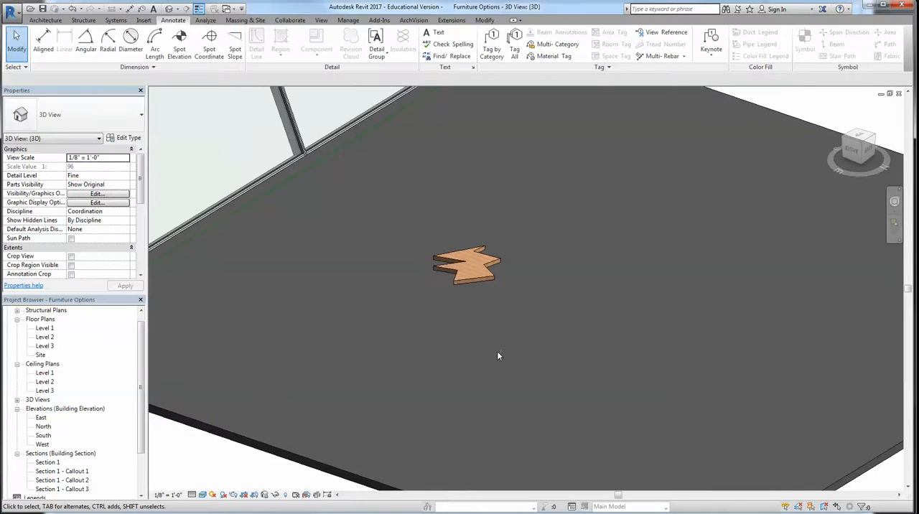
# Open the placed table's family for editing and switch to its Ref. Level floor plan
pyautogui.click(470, 278)
pyautogui.click(404, 44)
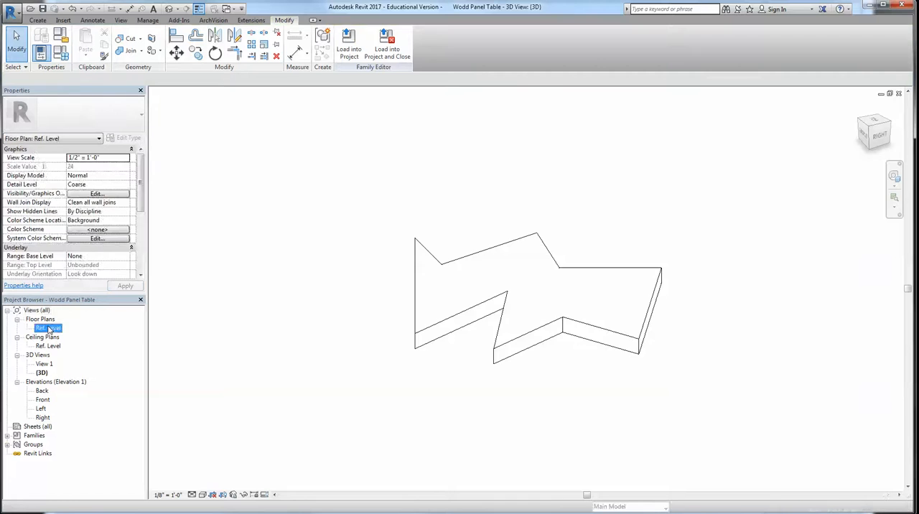
pyautogui.doubleClick(49, 329)
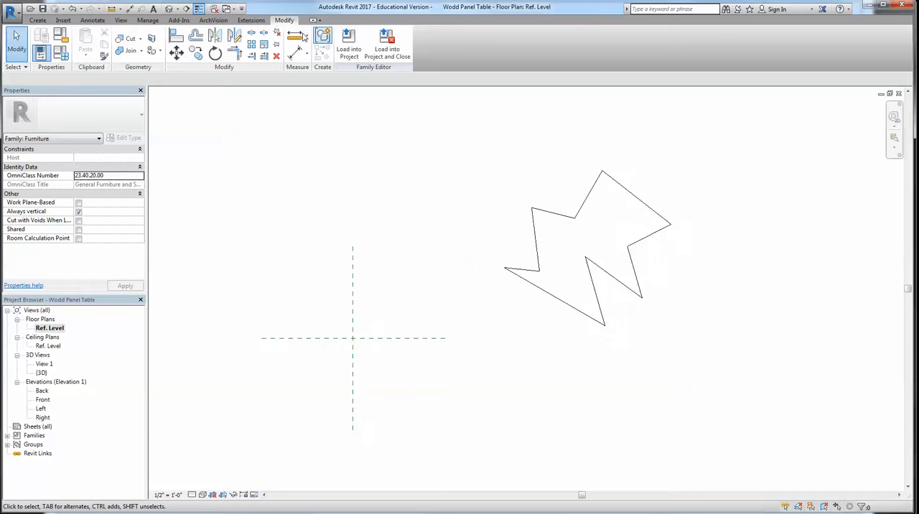
# Start a new solid extrusion and sketch a leg circle of about 2" radius near the tabletop's lower-left inner corner
pyautogui.click(43, 22)
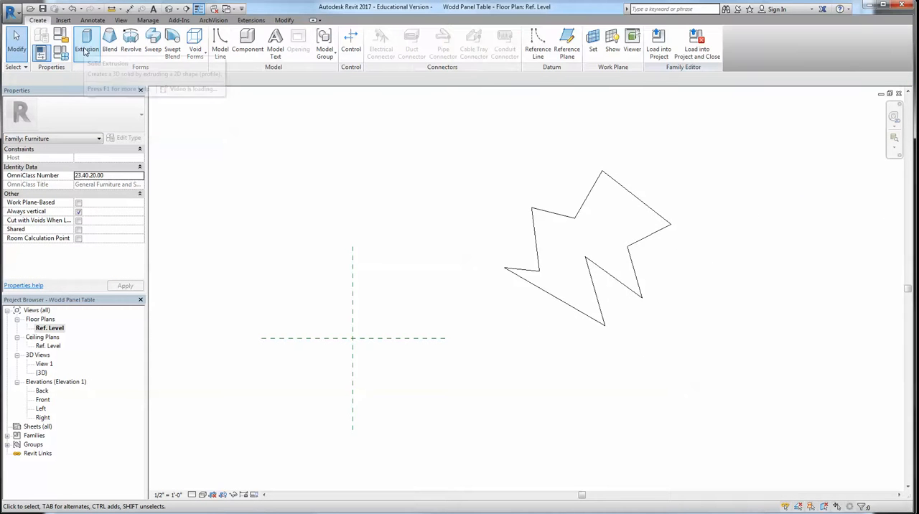
pyautogui.click(87, 43)
pyautogui.scroll(2, 529, 172)
pyautogui.moveTo(530, 172); pyautogui.dragTo(405, 178, button='middle')
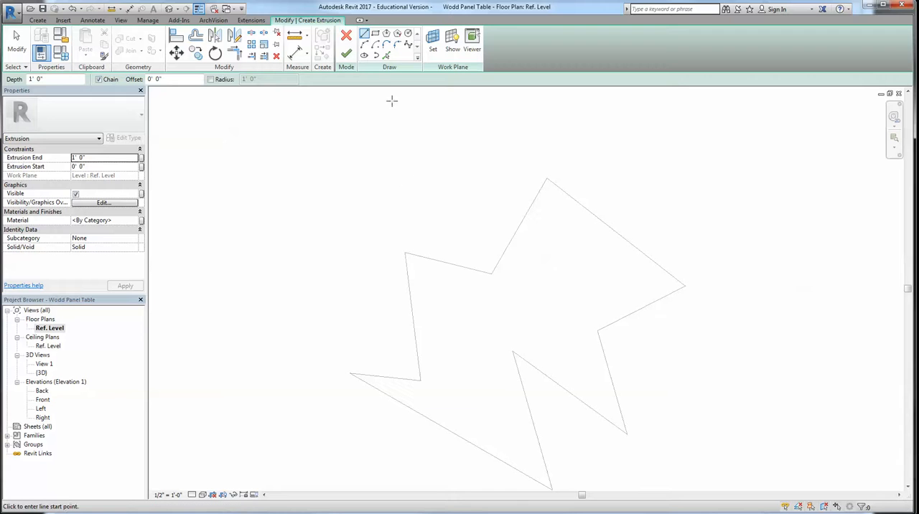
pyautogui.click(407, 35)
pyautogui.scroll(2, 433, 388)
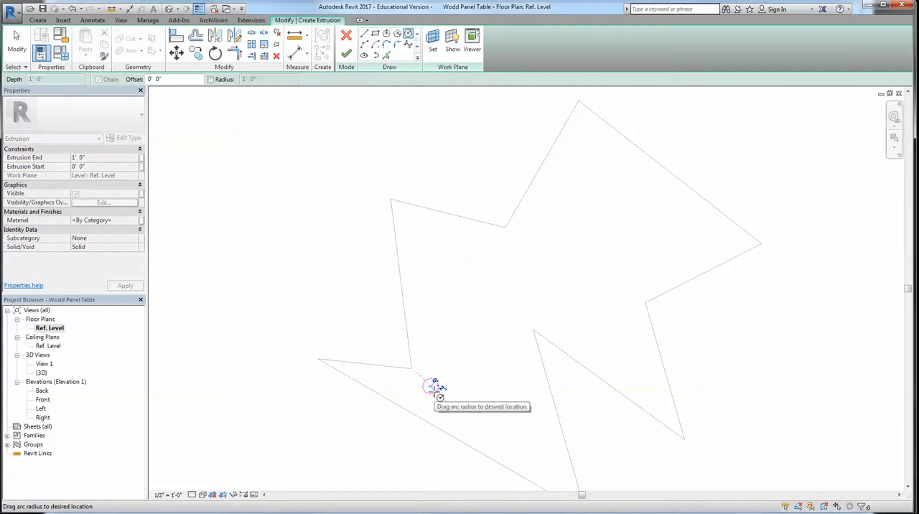
pyautogui.click(438, 386)
pyautogui.press('Escape')
pyautogui.press('Escape')
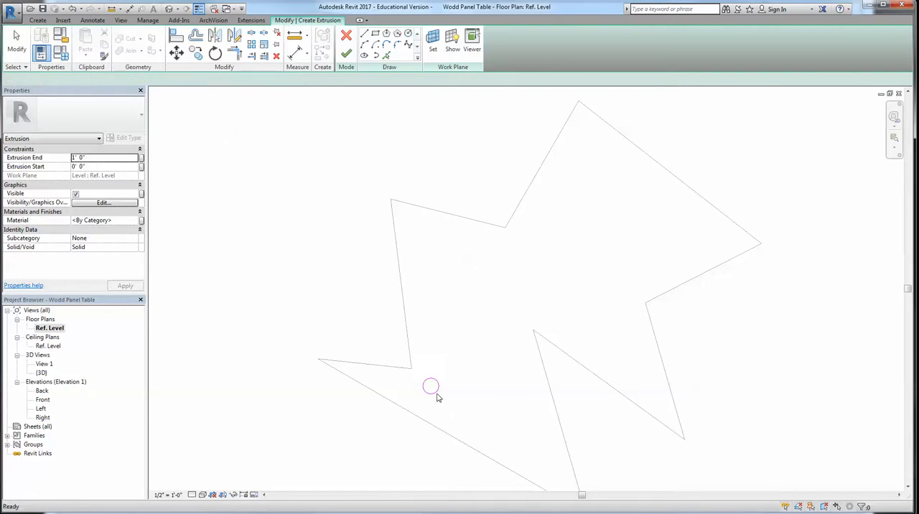
# Copy the leg circle into the tabletop's five other points with the multiple option and finish the extrusion
pyautogui.click(436, 394)
pyautogui.press('c')
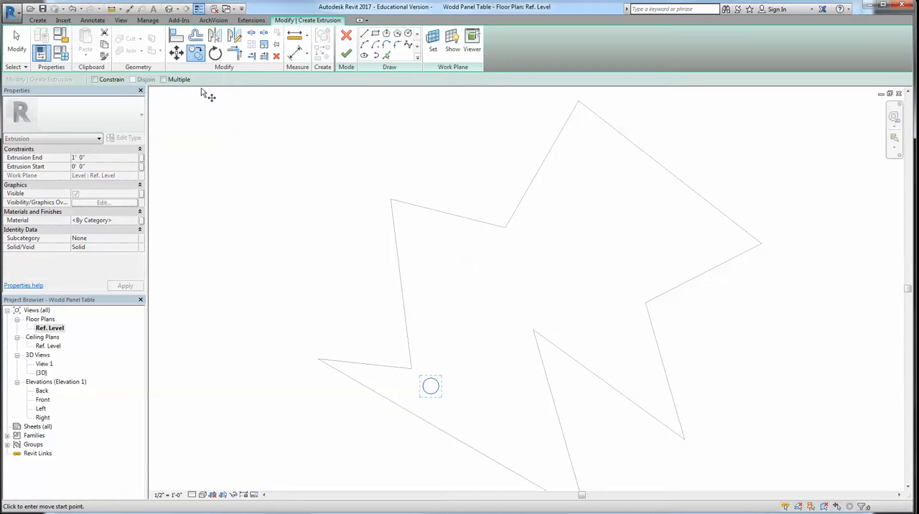
pyautogui.click(430, 386)
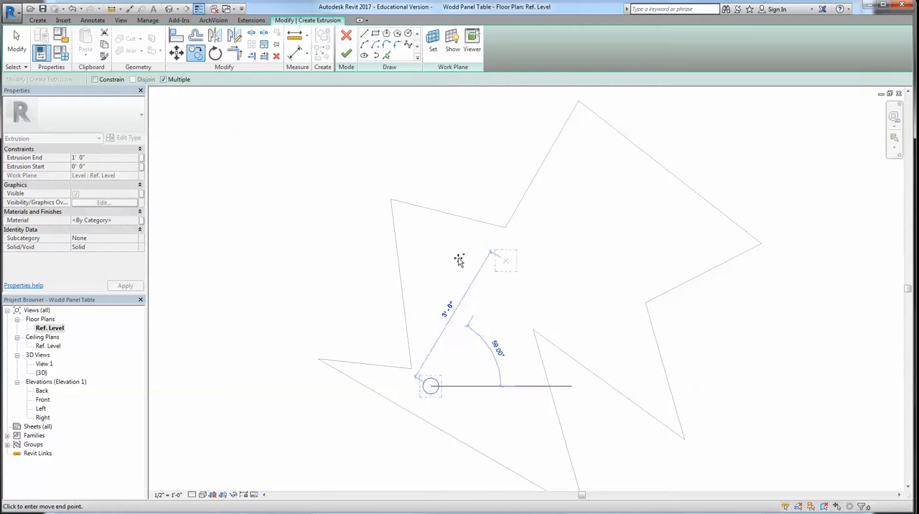
pyautogui.click(423, 231)
pyautogui.click(647, 363)
pyautogui.click(587, 136)
pyautogui.click(725, 240)
pyautogui.scroll(-1, 536, 438)
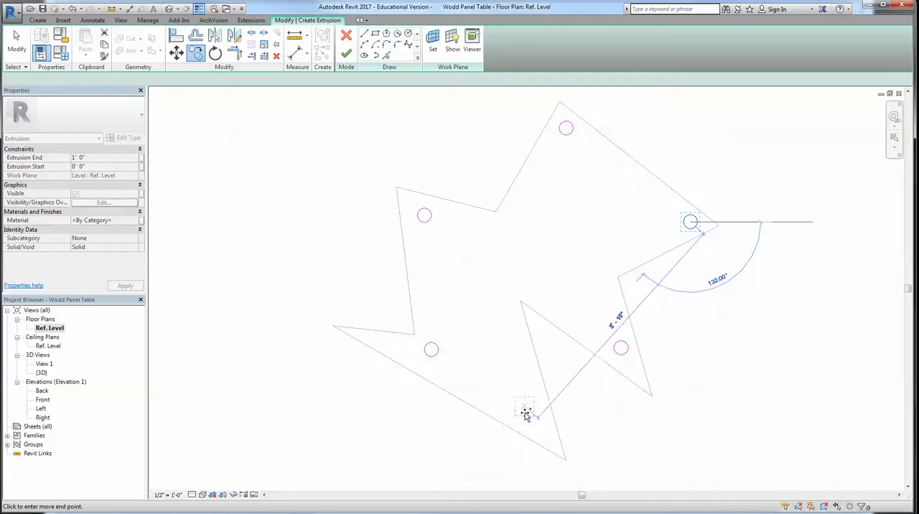
pyautogui.click(533, 423)
pyautogui.press('Escape')
pyautogui.click(345, 54)
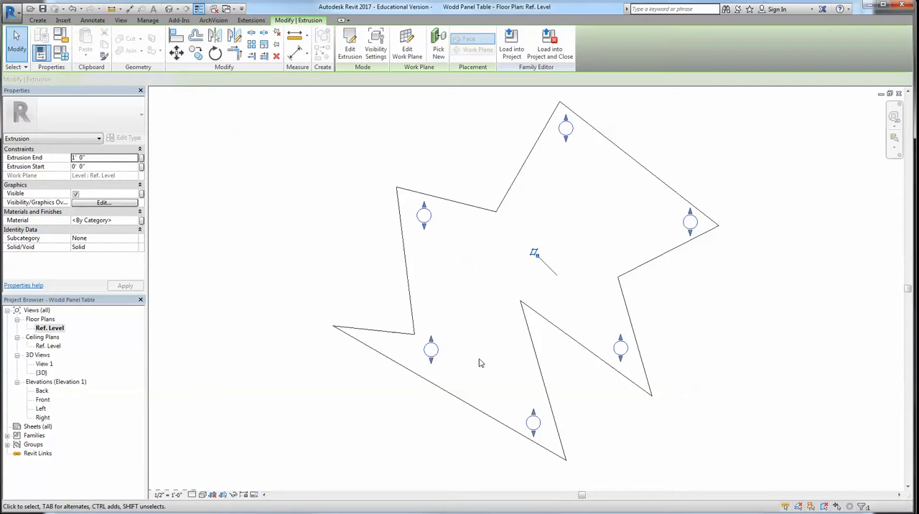
# Switch the family to its 3D view and examine the leg extrusion's height settings and position relative to the tabletop
pyautogui.scroll(-2, 475, 381)
pyautogui.click(168, 9)
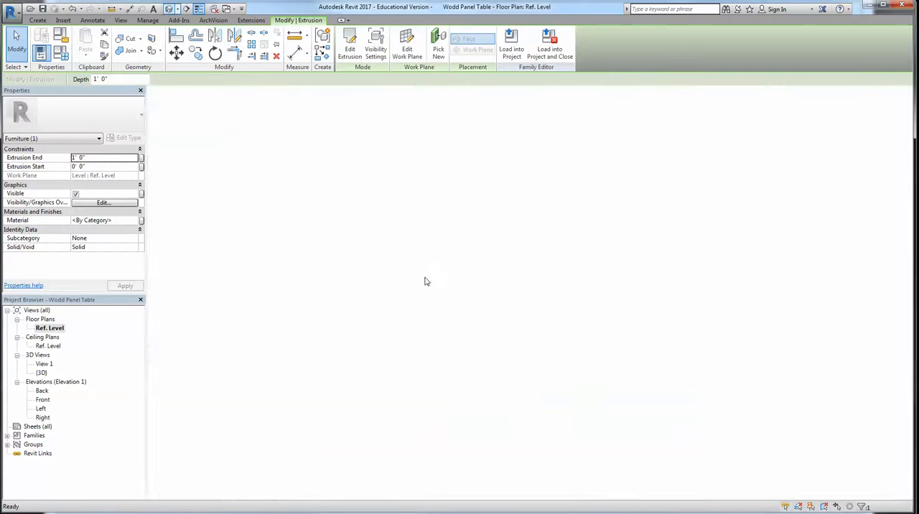
pyautogui.press('Escape')
pyautogui.keyDown('shift'); pyautogui.moveTo(533, 199); pyautogui.dragTo(541, 318, button='middle'); pyautogui.keyUp('shift')
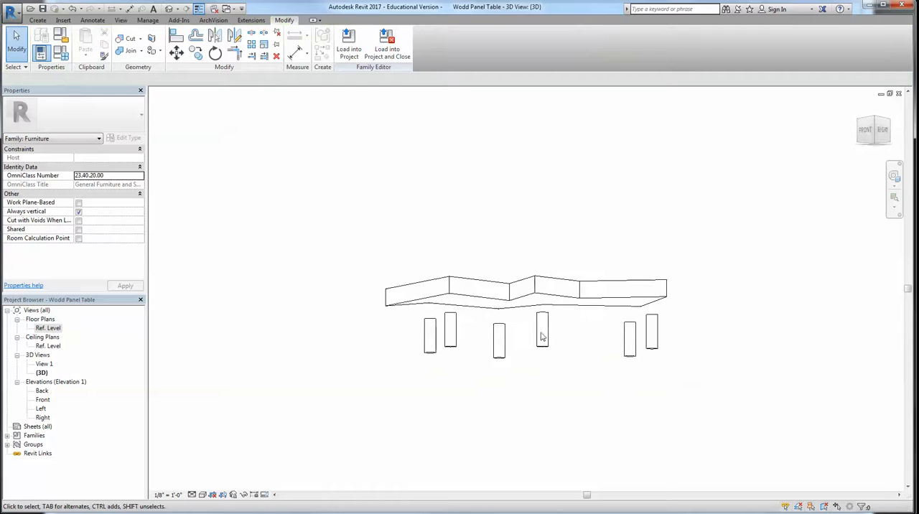
pyautogui.click(542, 329)
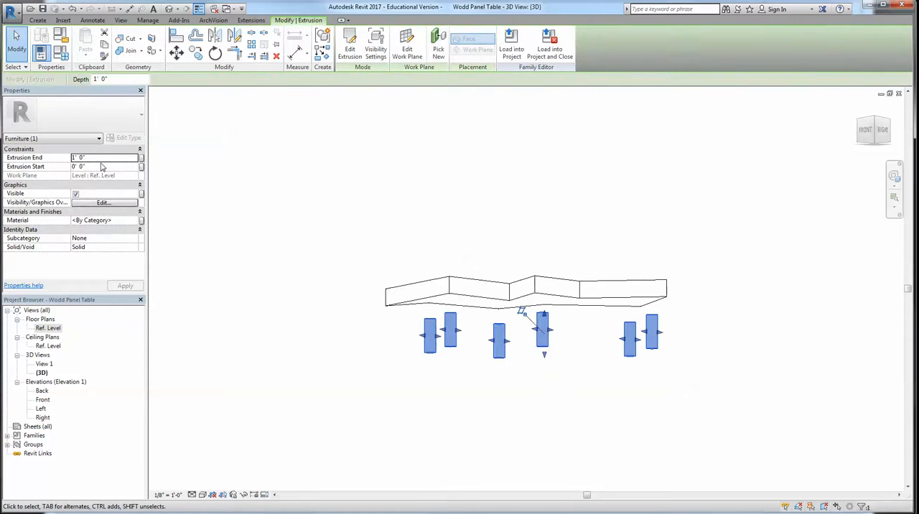
pyautogui.click(102, 158)
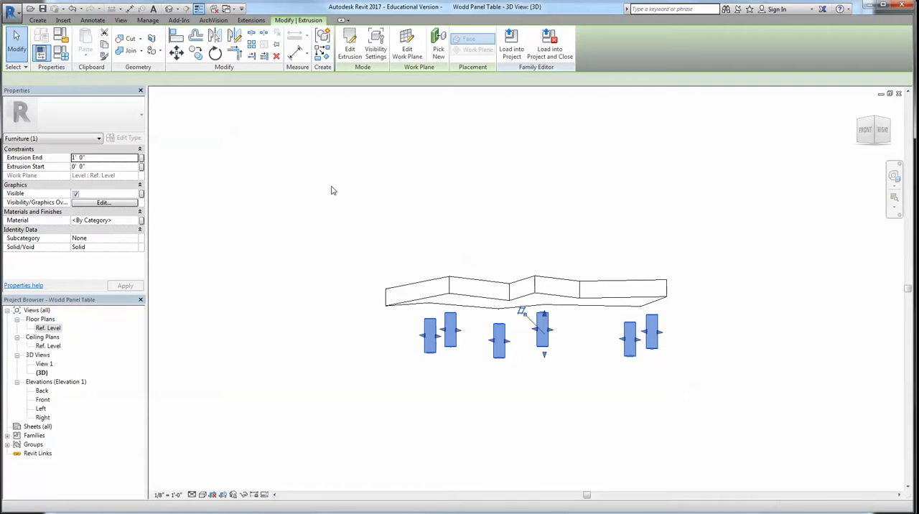
pyautogui.click(371, 215)
pyautogui.moveTo(459, 231); pyautogui.dragTo(455, 280, button='middle')
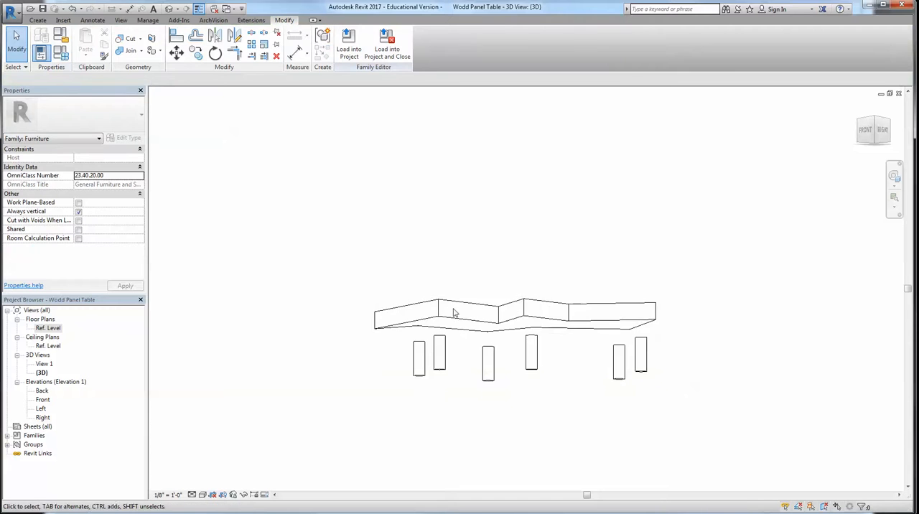
pyautogui.moveTo(451, 321)
pyautogui.keyDown('shift'); pyautogui.mouseDown(button='middle')
pyautogui.moveTo(480, 370)
pyautogui.moveTo(467, 315)
pyautogui.mouseUp(button='middle'); pyautogui.keyUp('shift')
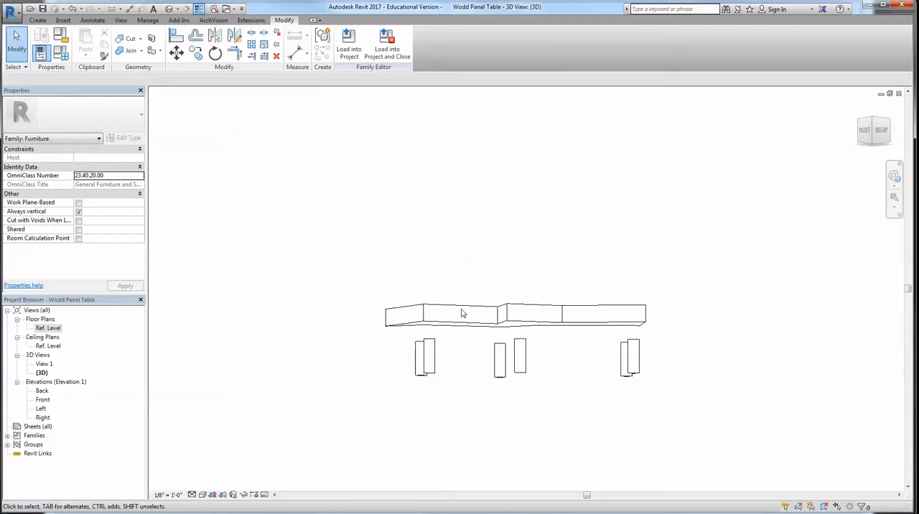
# Extend the six legs up to the underside of the tabletop, giving them an extrusion end of 1' 6"
pyautogui.press('l')
pyautogui.keyDown('shift'); pyautogui.moveTo(451, 340); pyautogui.dragTo(428, 396, button='middle'); pyautogui.keyUp('shift')
pyautogui.click(419, 377)
pyautogui.keyDown('shift'); pyautogui.moveTo(478, 416); pyautogui.dragTo(531, 389, button='middle'); pyautogui.keyUp('shift')
pyautogui.press('Escape')
pyautogui.keyDown('shift'); pyautogui.moveTo(490, 329); pyautogui.dragTo(494, 385, button='middle'); pyautogui.keyUp('shift')
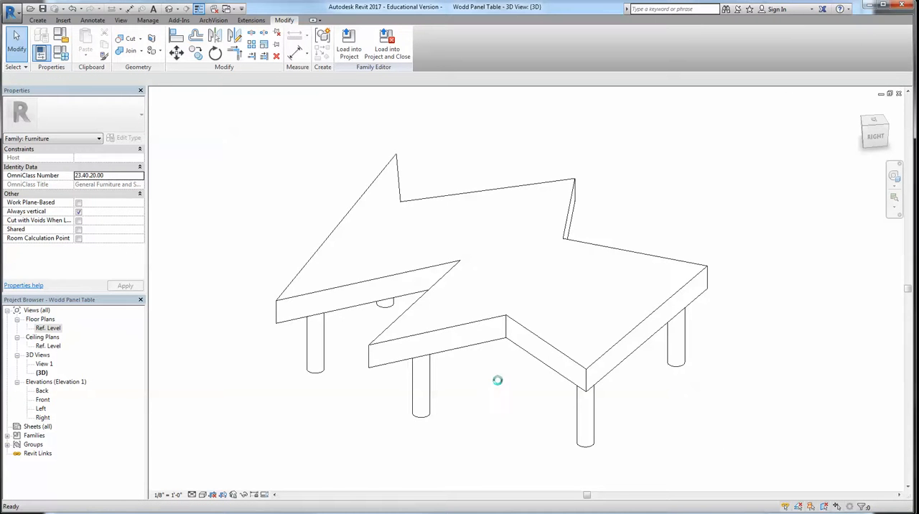
# Load the table family with its legs into the Furniture Options project, updating the placed table
pyautogui.click(348, 43)
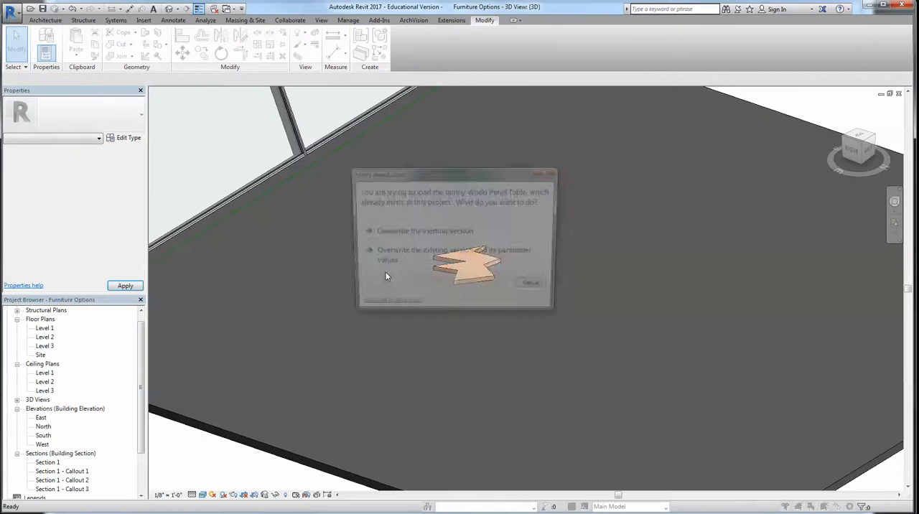
pyautogui.click(449, 266)
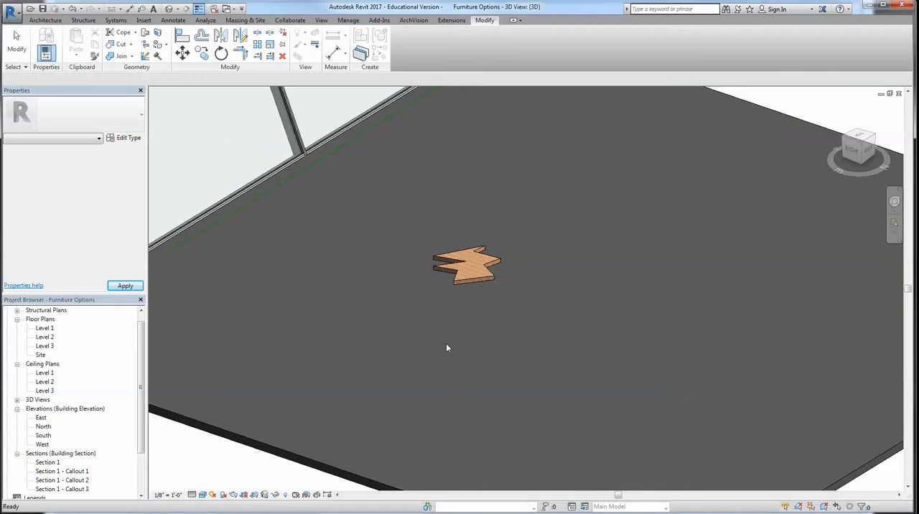
pyautogui.scroll(5, 470, 298)
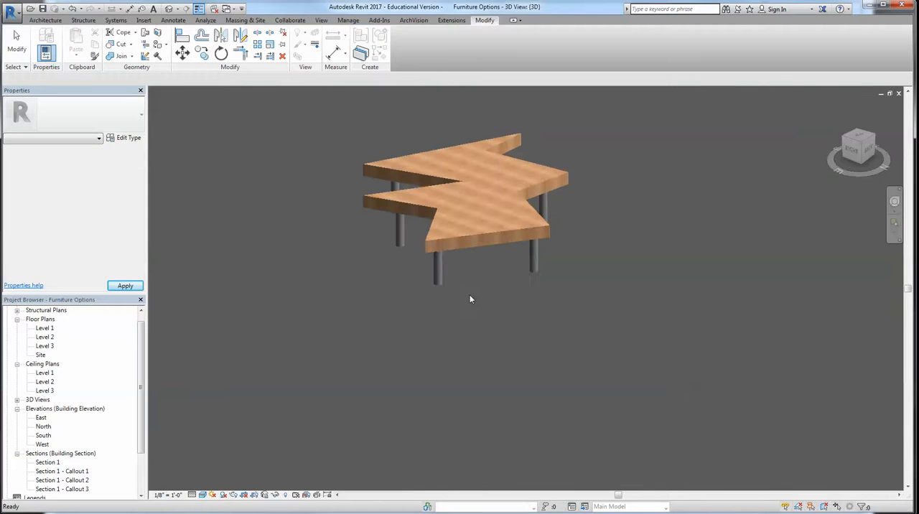
# Reopen the placed table's family for editing and select the leg extrusion in its 3D view
pyautogui.click(477, 235)
pyautogui.doubleClick(427, 150)
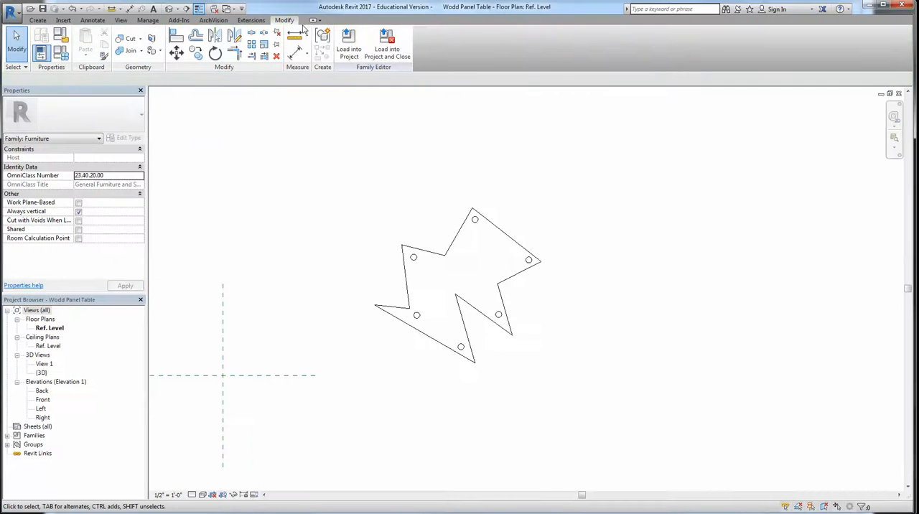
pyautogui.click(168, 11)
pyautogui.keyDown('shift'); pyautogui.moveTo(445, 215); pyautogui.dragTo(611, 327, button='middle'); pyautogui.keyUp('shift')
pyautogui.click(611, 327)
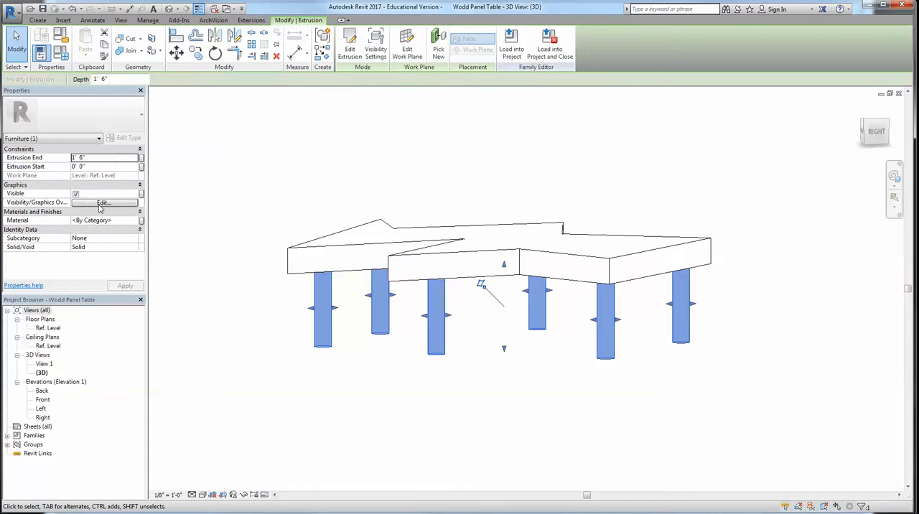
# Open the material choice for the legs and create a new material named mETAL lEGS
pyautogui.click(136, 221)
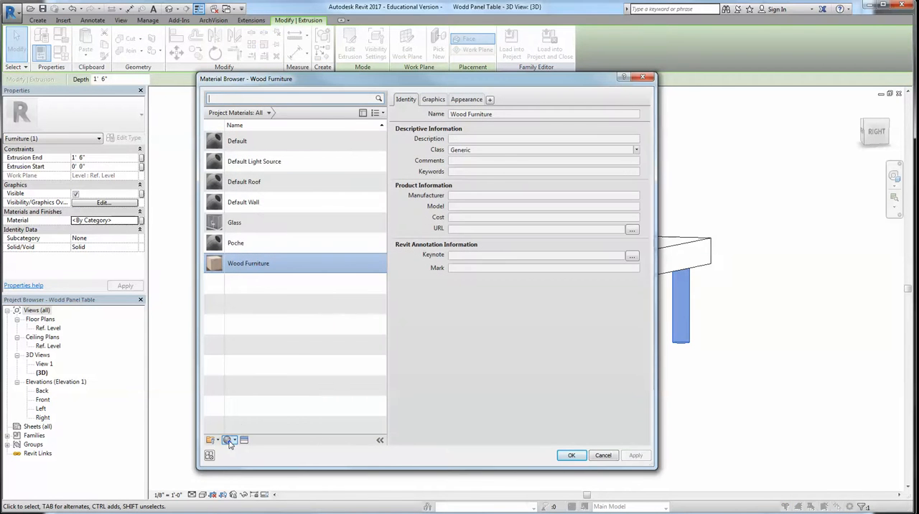
pyautogui.click(213, 439)
pyautogui.click(247, 450)
pyautogui.rightClick(249, 186)
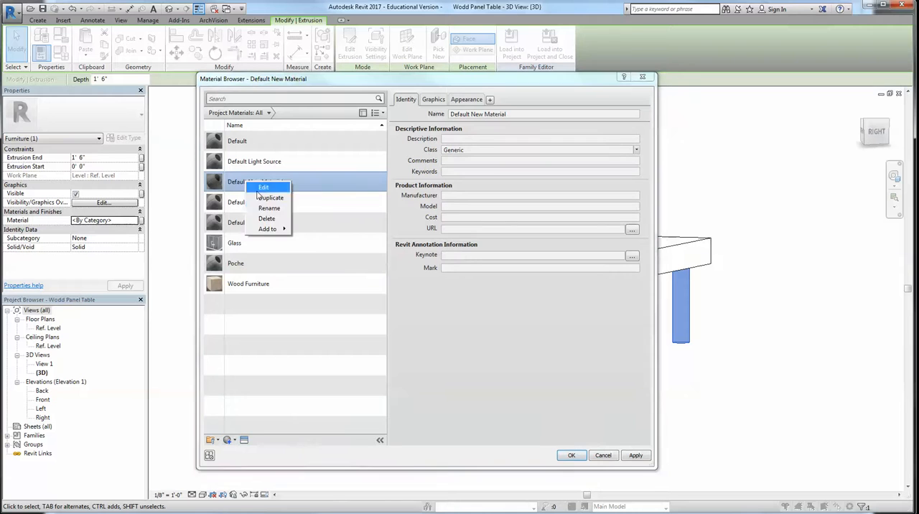
pyautogui.click(270, 209)
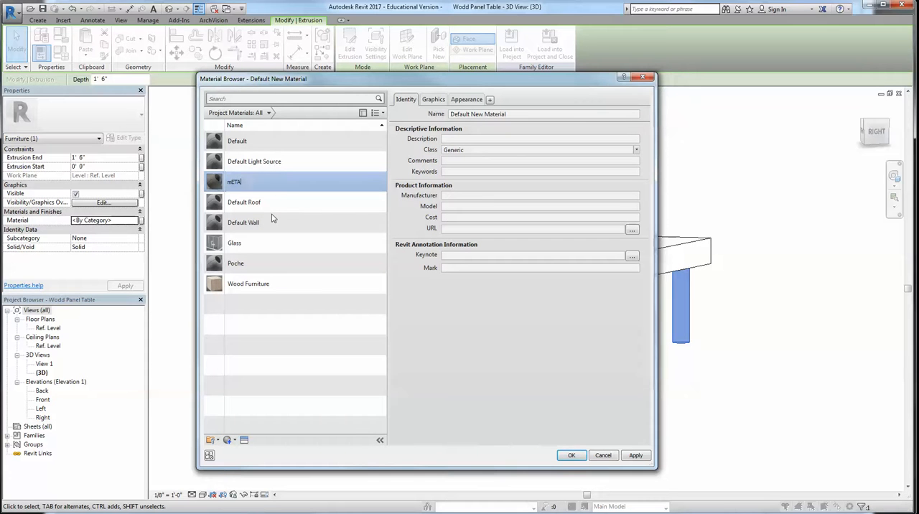
pyautogui.write('mETAL lEGS')
pyautogui.press('Return')
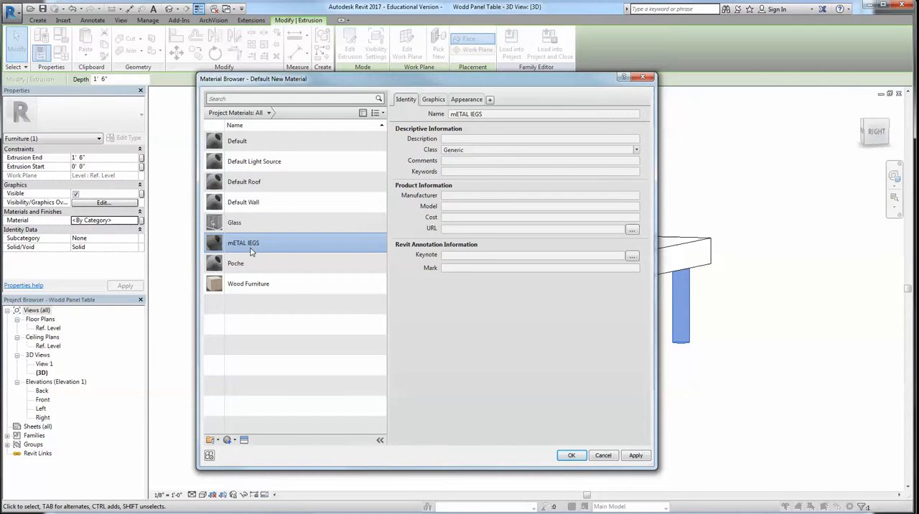
# Try to rename the new leg material as Metal Legs, and rename it as MEtal LEgs 2 instead
pyautogui.rightClick(251, 243)
pyautogui.click(277, 269)
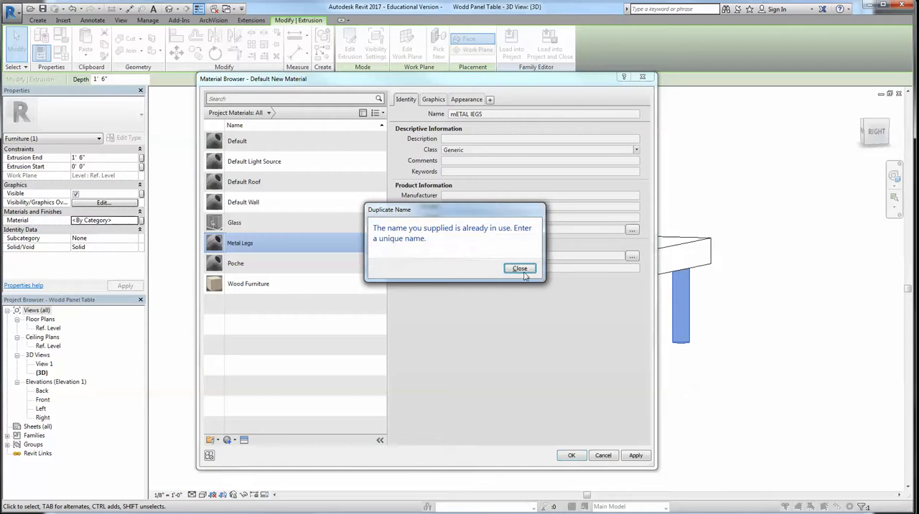
pyautogui.click(521, 272)
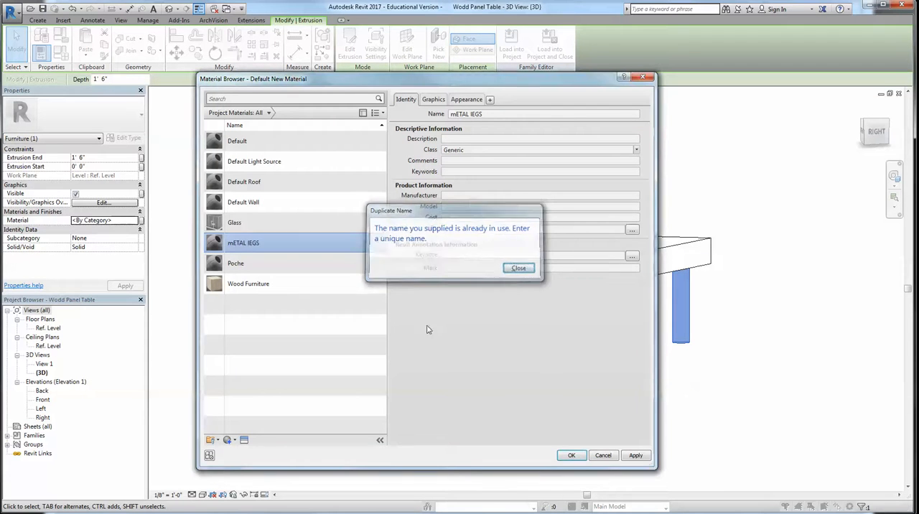
pyautogui.rightClick(258, 246)
pyautogui.click(281, 272)
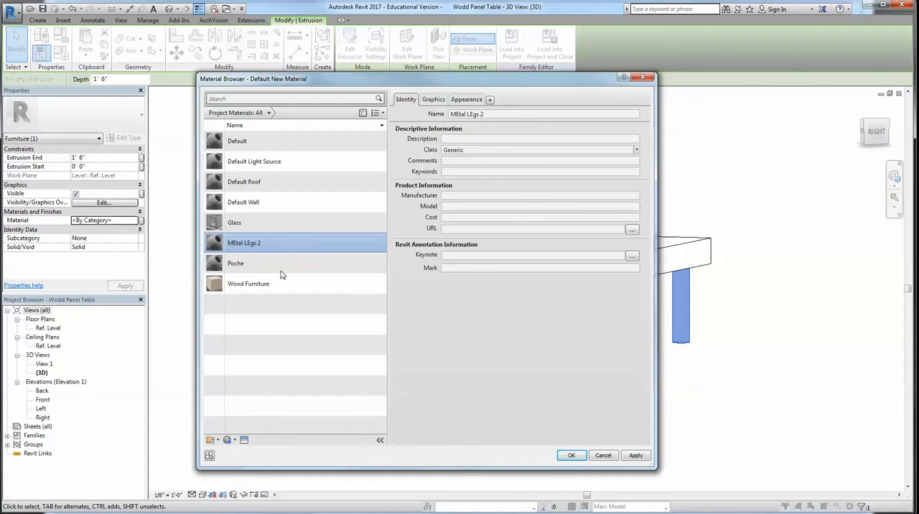
# Give MEtal LEgs 2 the Galvanized appearance from the Appearance Library's Metal: Steel assets and assign the material to the legs
pyautogui.click(244, 440)
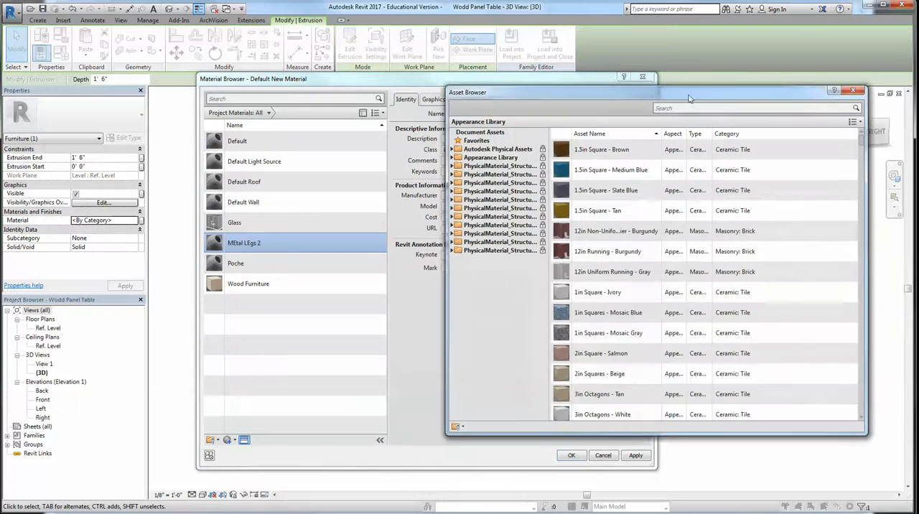
pyautogui.click(458, 156)
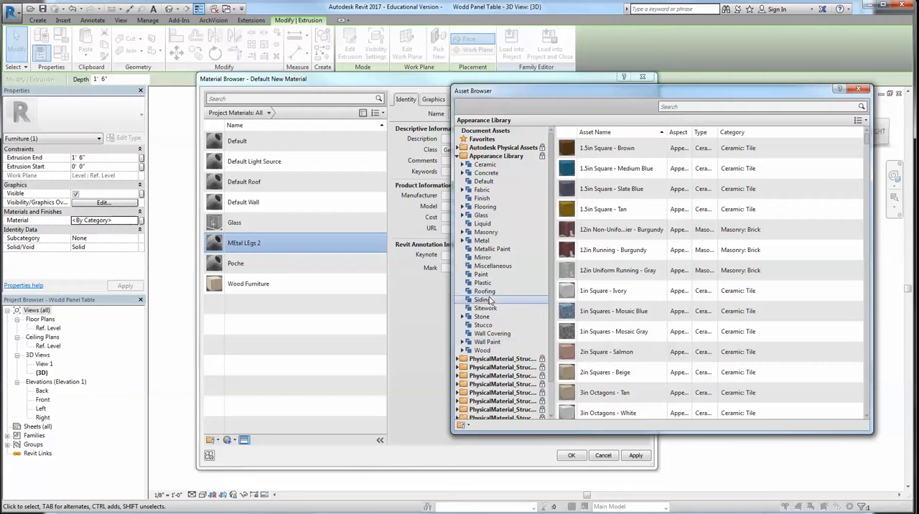
pyautogui.click(464, 241)
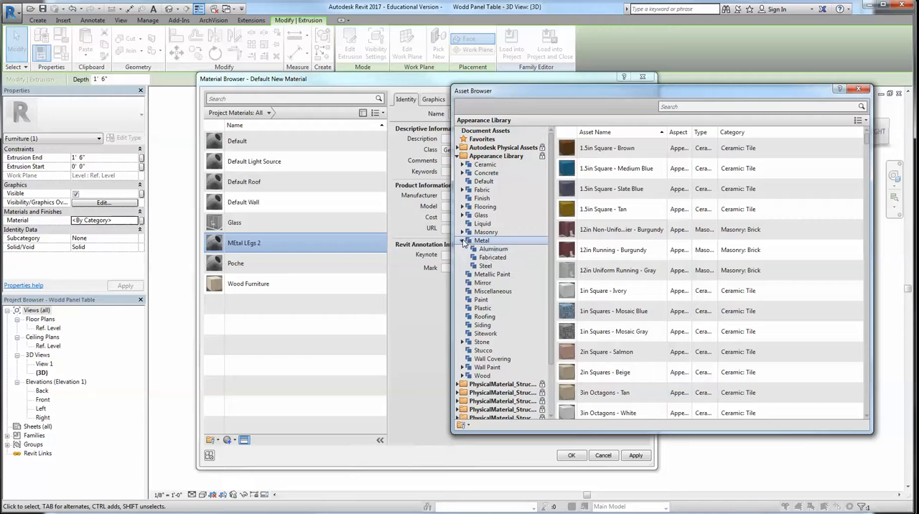
pyautogui.click(485, 267)
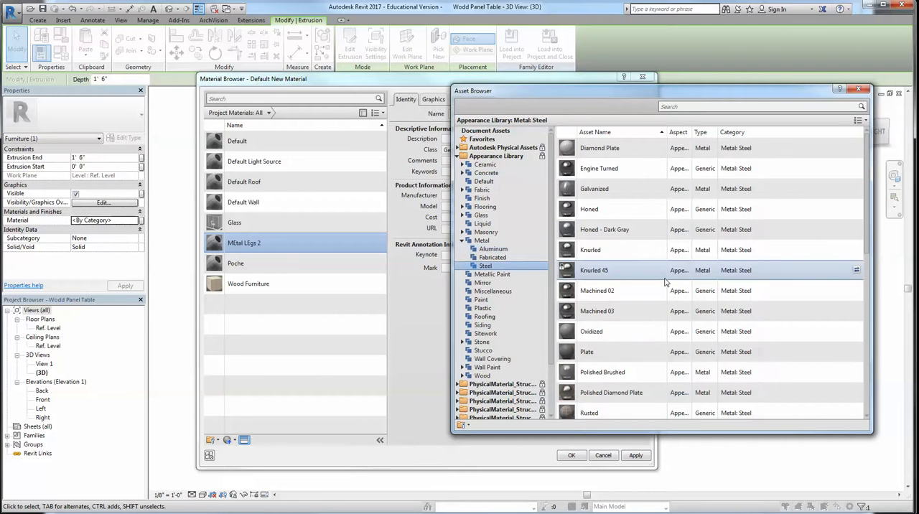
pyautogui.doubleClick(599, 191)
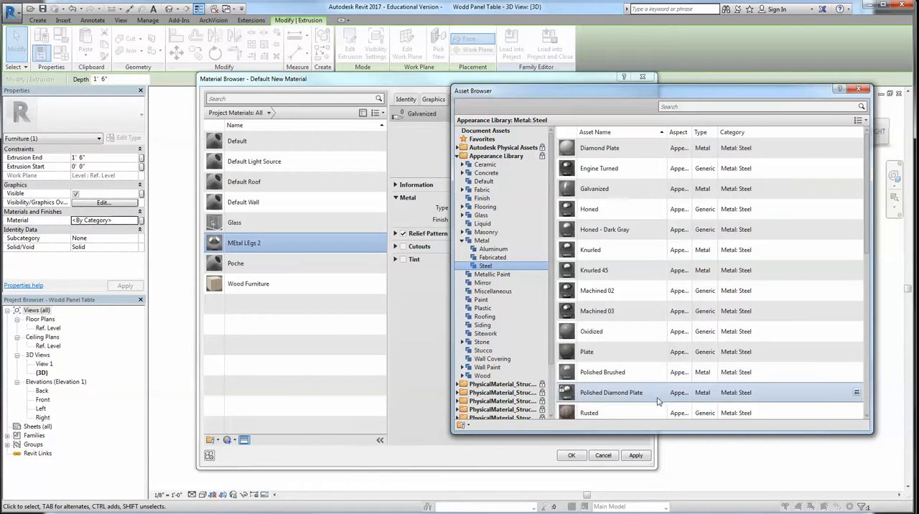
pyautogui.click(858, 89)
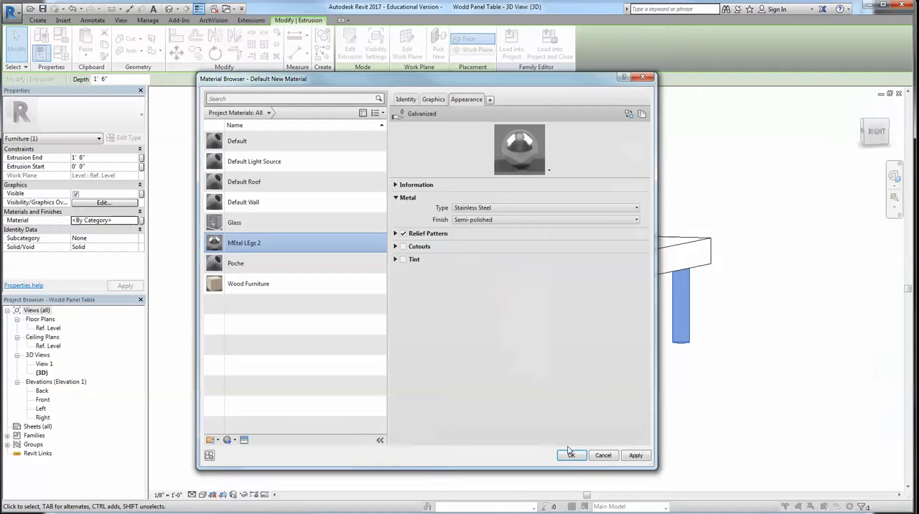
pyautogui.click(570, 455)
pyautogui.click(615, 426)
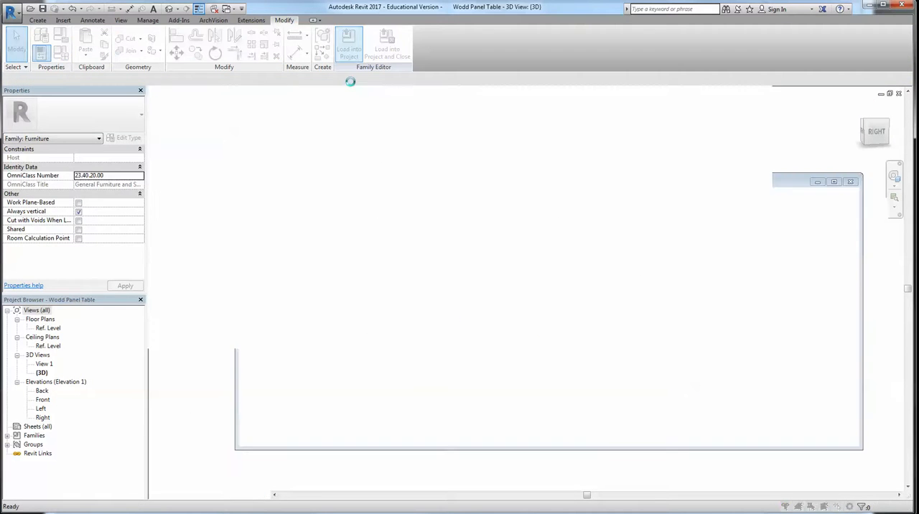
# Load the table family with its metal leg material back into the Furniture Options project
pyautogui.click(348, 44)
pyautogui.click(406, 258)
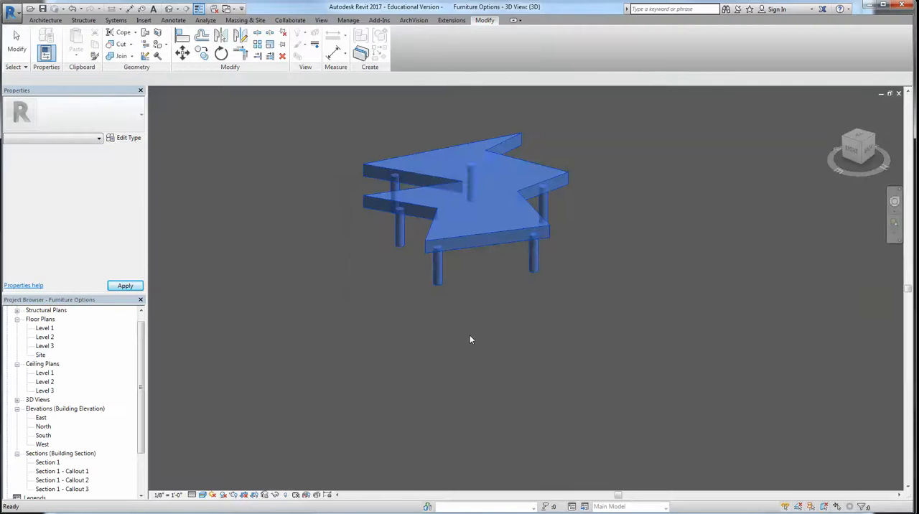
# Examine the placed table's legs and material up close and its size within the surrounding room
pyautogui.scroll(1, 497, 300)
pyautogui.keyDown('shift'); pyautogui.moveTo(497, 300); pyautogui.dragTo(572, 270, button='middle'); pyautogui.keyUp('shift')
pyautogui.scroll(-1, 357, 321)
pyautogui.scroll(-2, 554, 300)
pyautogui.keyDown('shift'); pyautogui.moveTo(534, 319); pyautogui.dragTo(532, 368, button='middle'); pyautogui.keyUp('shift')
pyautogui.scroll(-2, 516, 301)
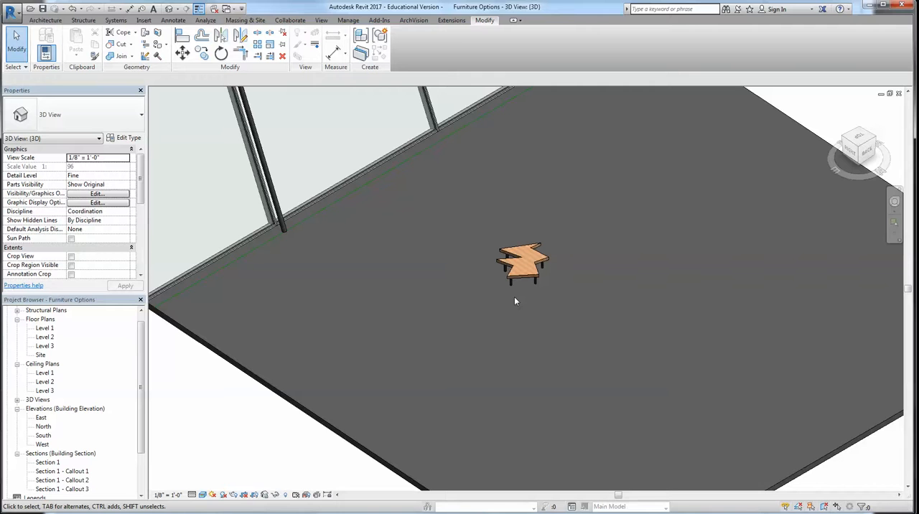
pyautogui.scroll(-2, 515, 298)
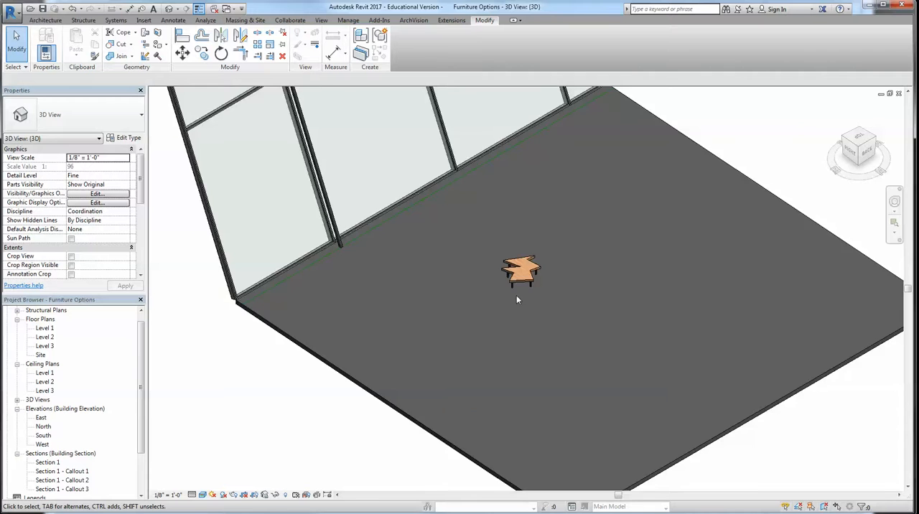
pyautogui.scroll(-3, 464, 286)
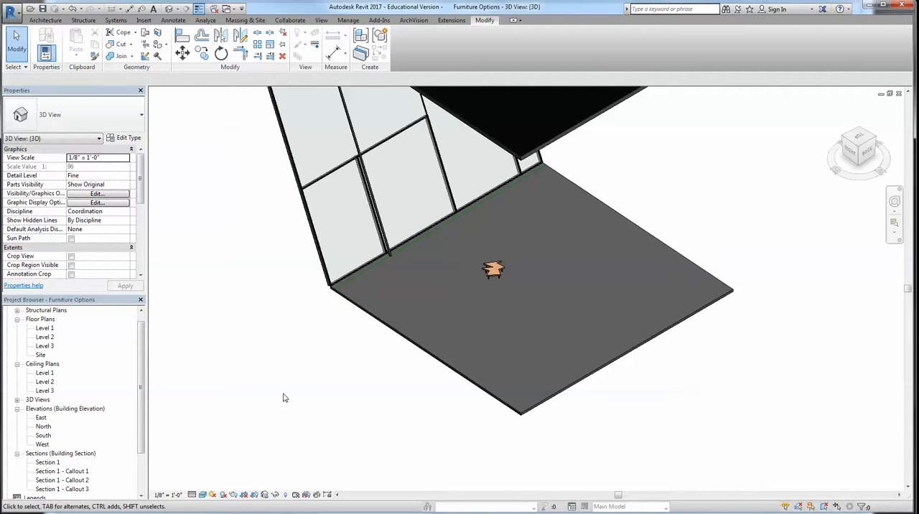
# Open the placed table's family for editing and delete its tabletop and legs in the Ref. Level plan
pyautogui.doubleClick(492, 269)
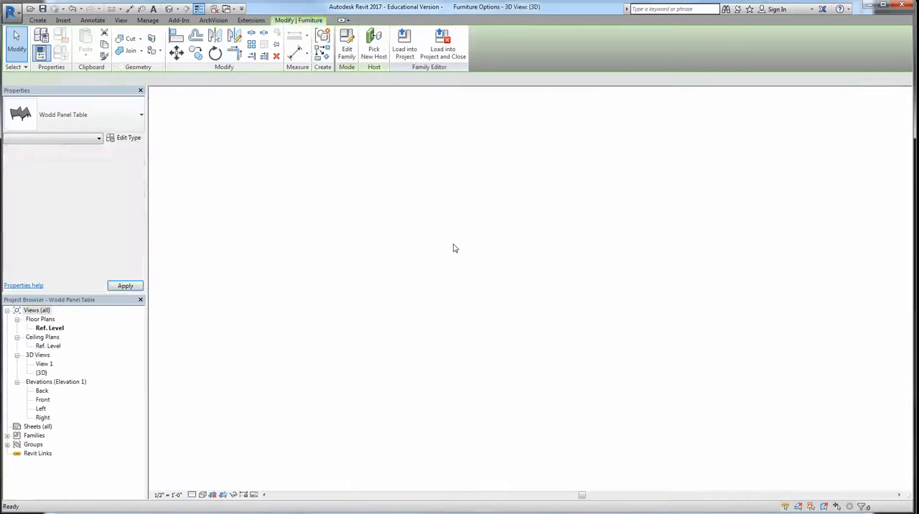
pyautogui.scroll(-2, 453, 248)
pyautogui.moveTo(397, 211); pyautogui.dragTo(521, 341)
pyautogui.press('Delete')
pyautogui.moveTo(364, 334); pyautogui.dragTo(423, 311, button='middle')
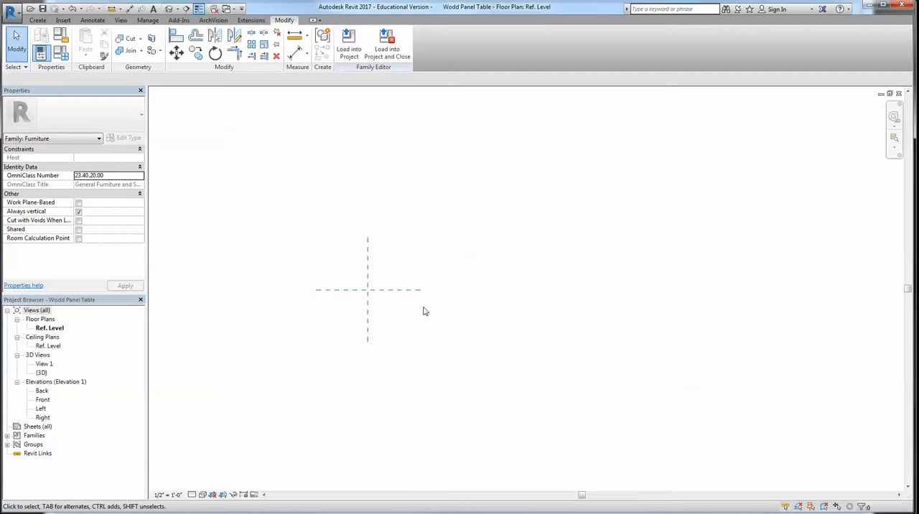
pyautogui.click(412, 290)
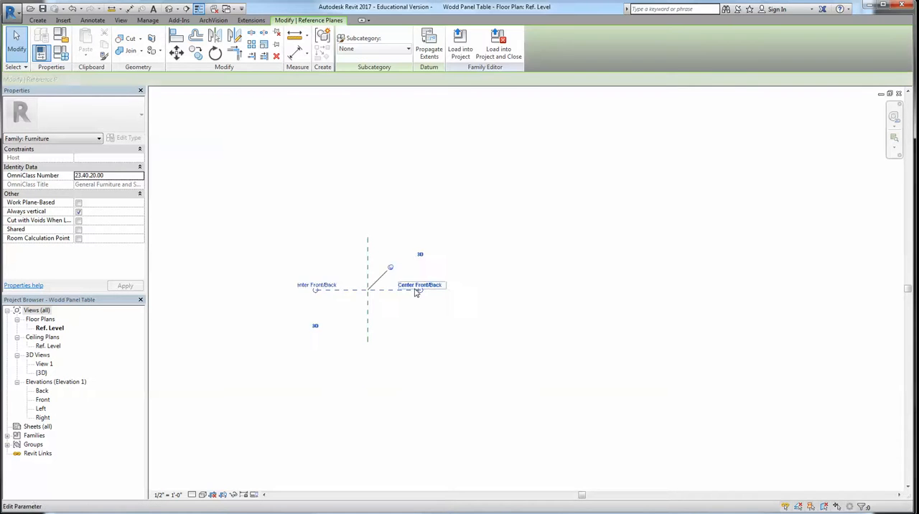
pyautogui.scroll(4, 400, 291)
pyautogui.scroll(-1, 364, 309)
pyautogui.moveTo(358, 310); pyautogui.dragTo(434, 301, button='middle')
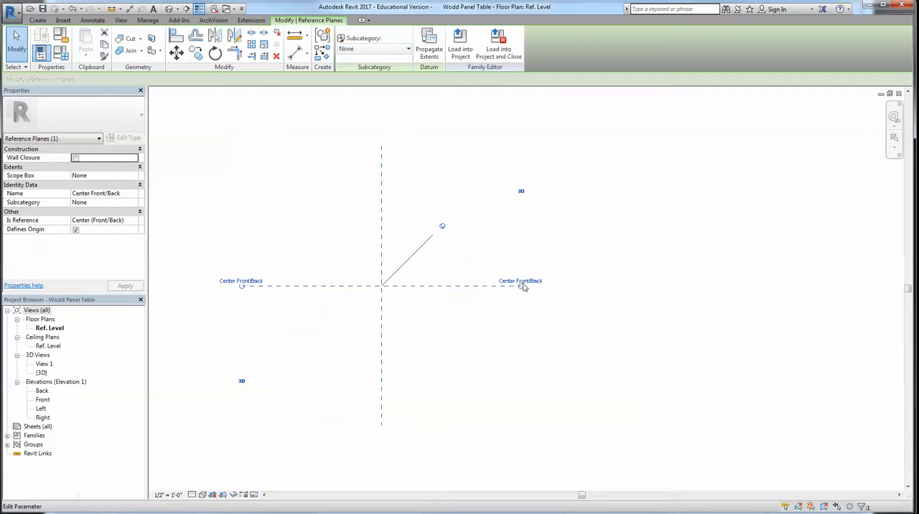
pyautogui.click(486, 350)
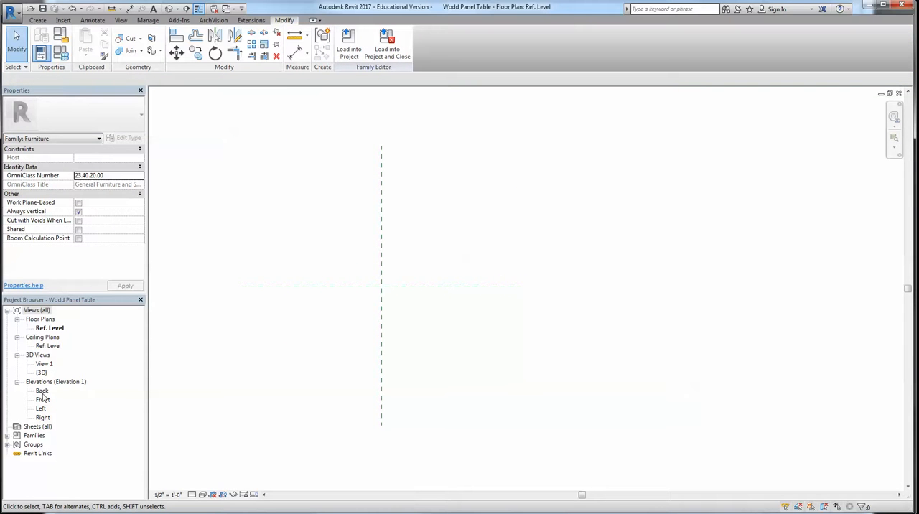
# In the Back elevation, start an extrusion and sketch a rectangle about 5'-11" wide and 8'-0" tall up from Ref. Level
pyautogui.doubleClick(42, 391)
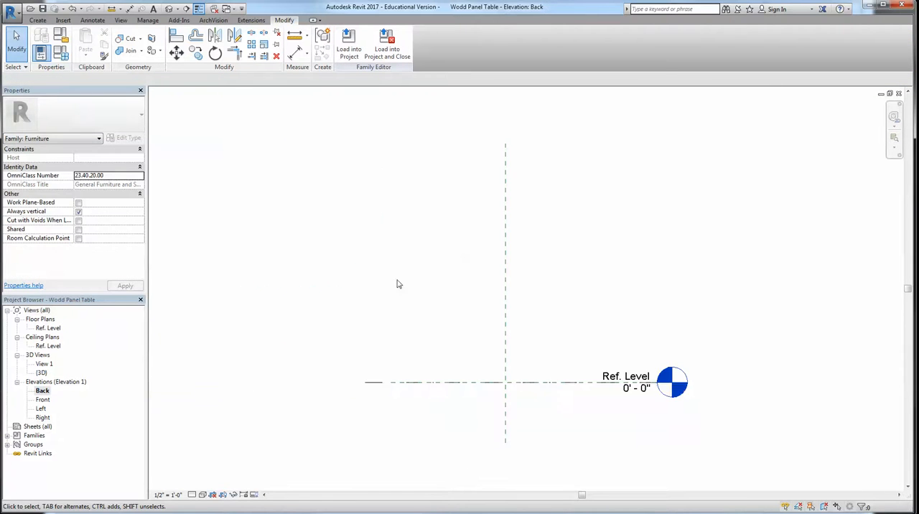
pyautogui.scroll(-2, 397, 270)
pyautogui.click(38, 20)
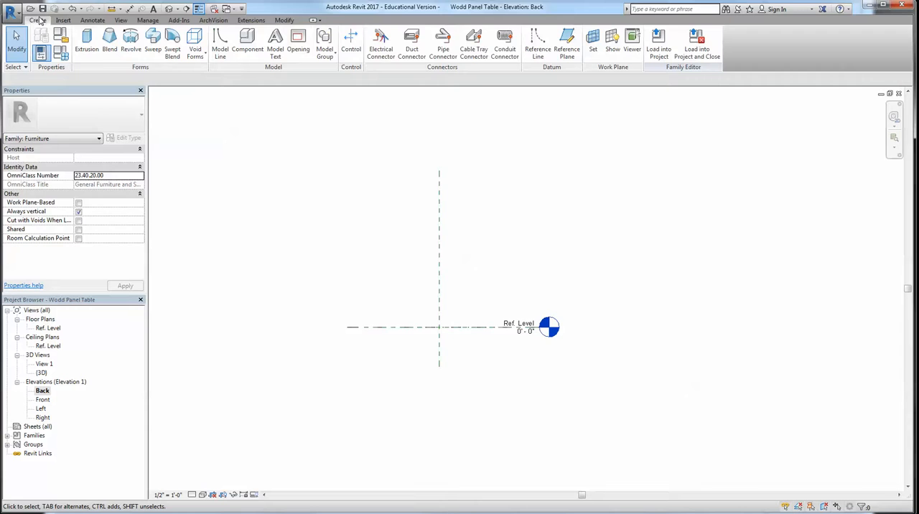
pyautogui.click(87, 42)
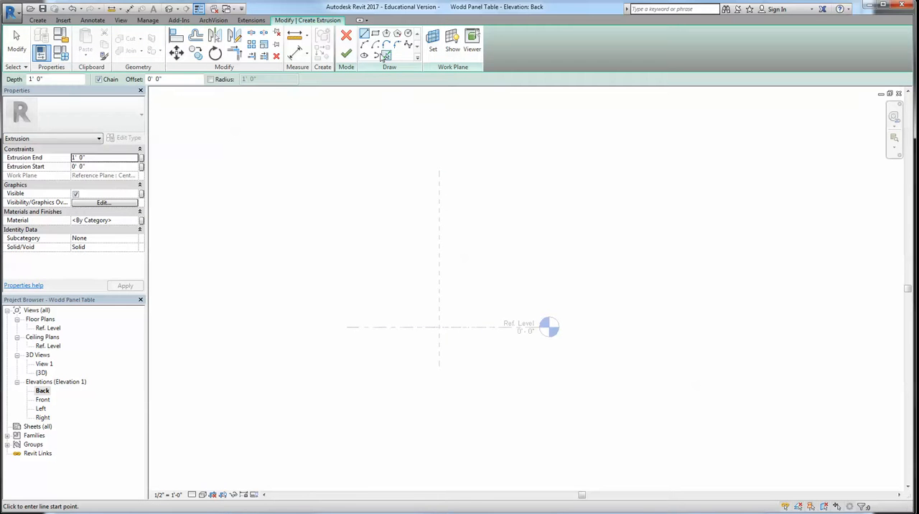
pyautogui.click(374, 34)
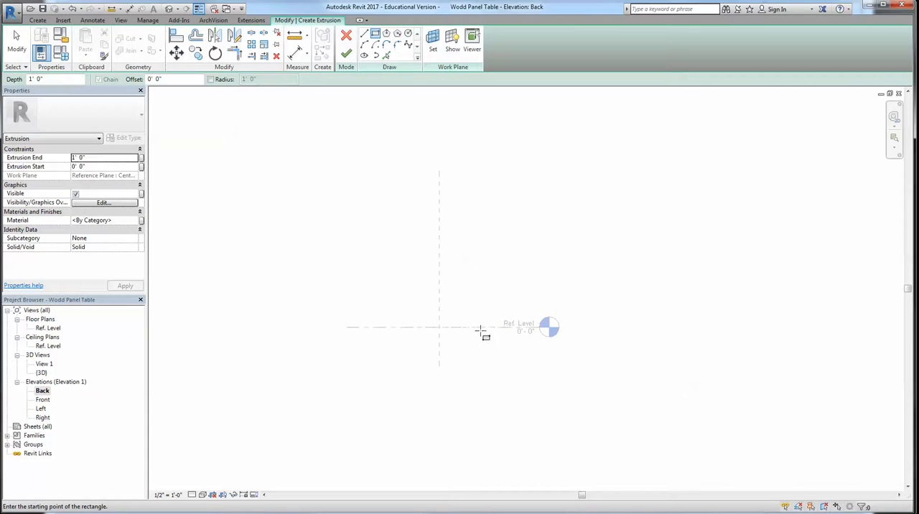
pyautogui.click(370, 327)
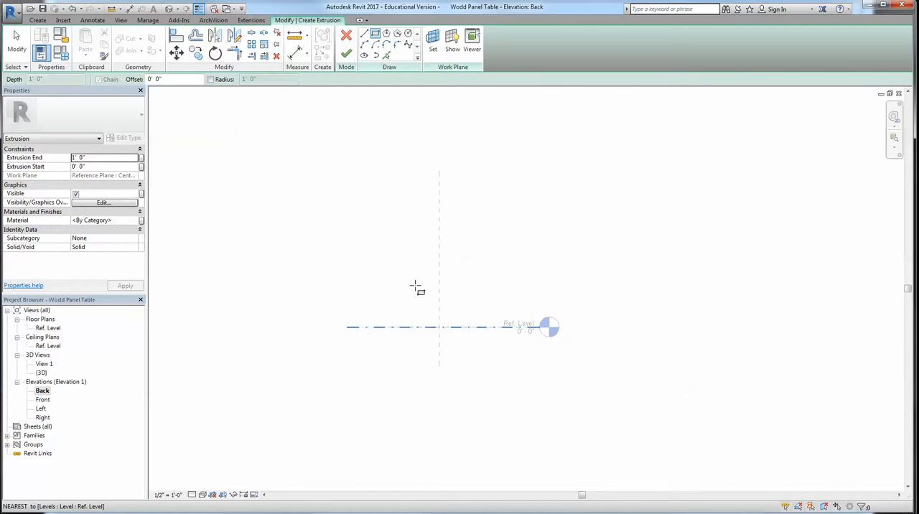
pyautogui.click(493, 169)
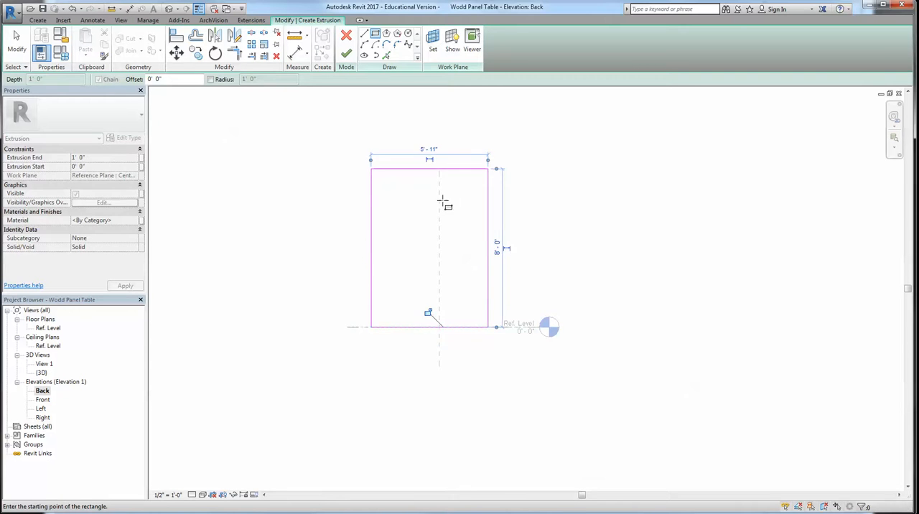
pyautogui.scroll(2, 390, 186)
pyautogui.scroll(2, 359, 166)
pyautogui.scroll(-2, 372, 178)
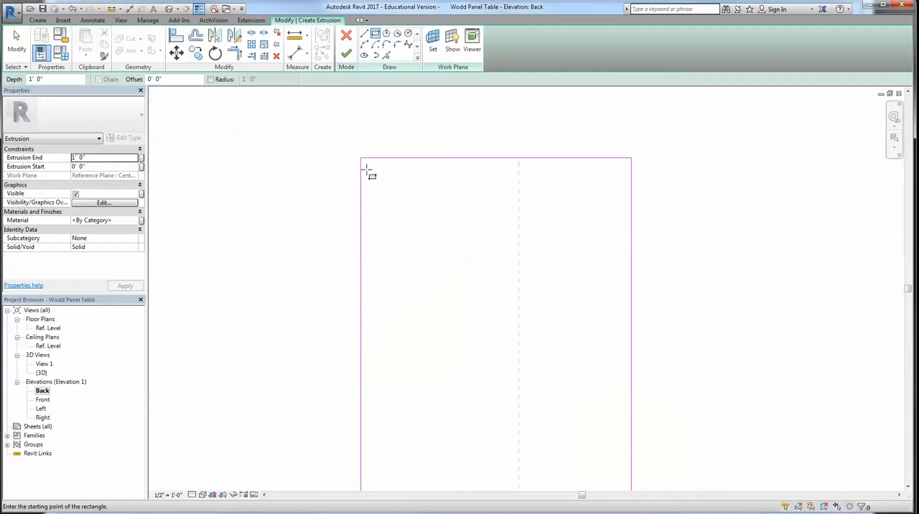
pyautogui.scroll(2, 367, 165)
pyautogui.press('Escape')
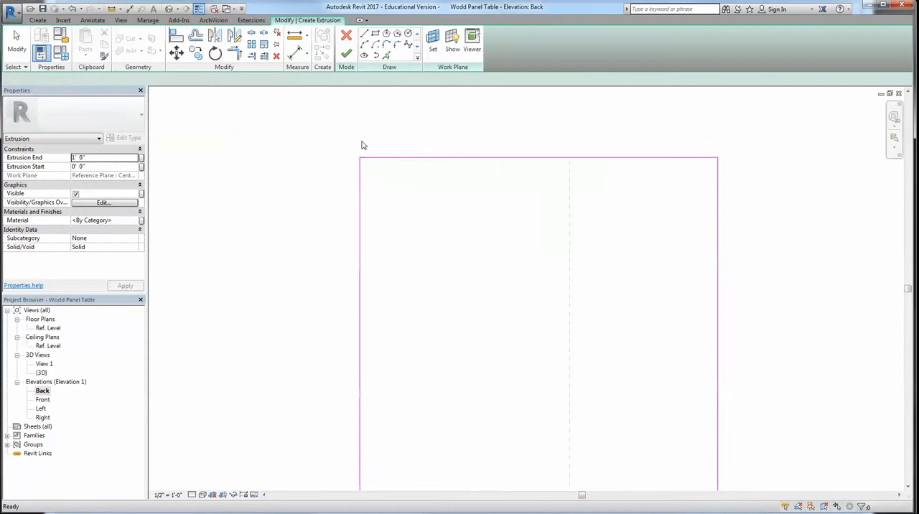
pyautogui.press('Escape')
# Offset copies of all four rectangle sides inward by 2" to form the frame's inner outline
pyautogui.click(196, 36)
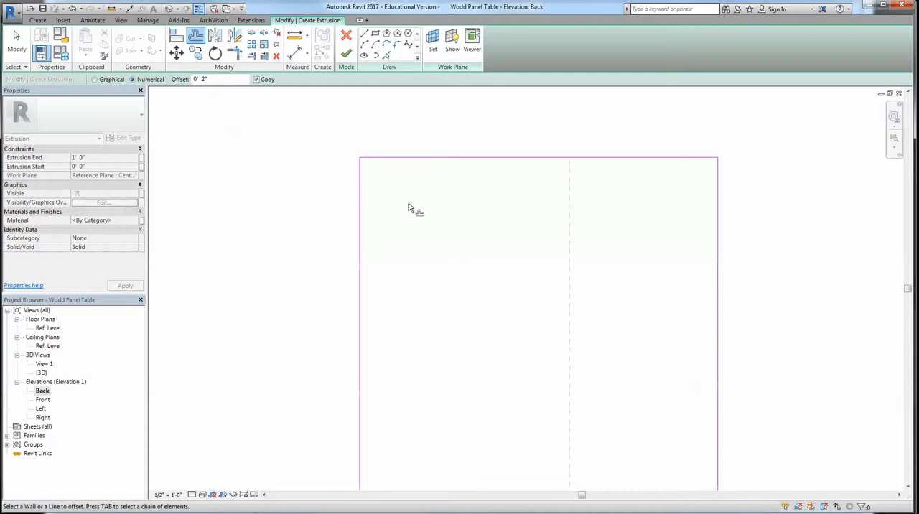
pyautogui.click(362, 199)
pyautogui.click(408, 160)
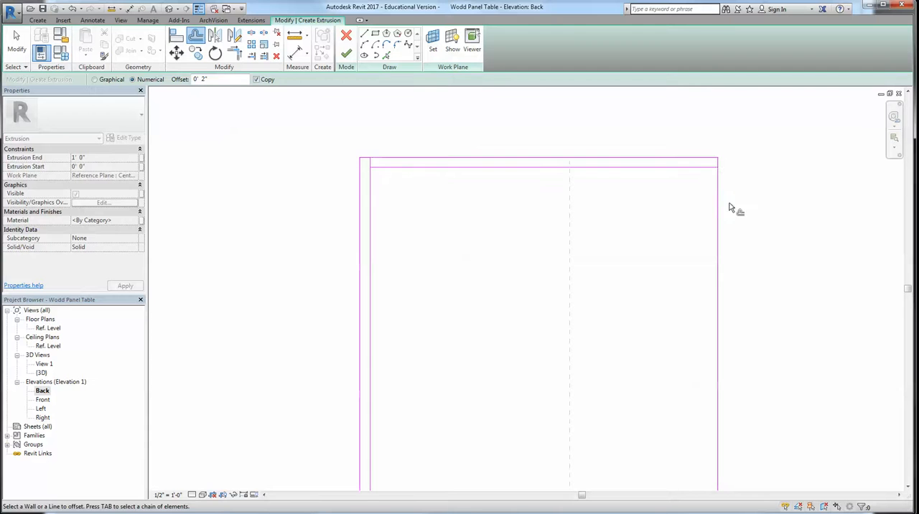
pyautogui.click(717, 199)
pyautogui.scroll(-3, 564, 337)
pyautogui.scroll(2, 547, 400)
pyautogui.click(500, 438)
pyautogui.press('Escape')
pyautogui.press('Escape')
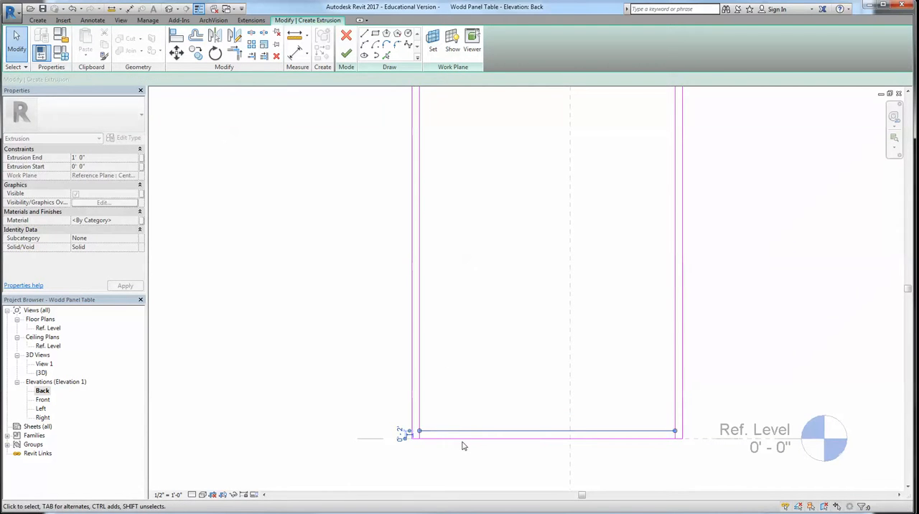
# Copy the two lines of the frame's bottom rail straight up about 2'-2" to form the first shelf
pyautogui.click(462, 438)
pyautogui.press('m')
pyautogui.press('v')
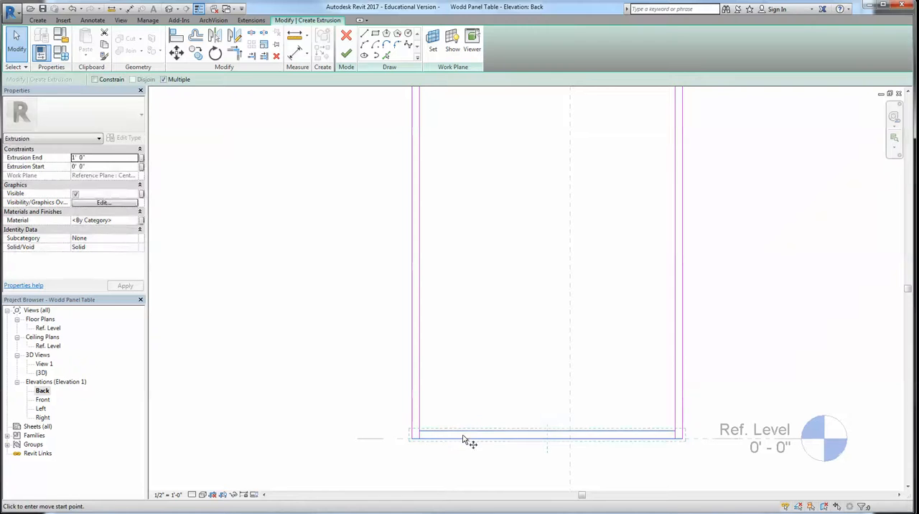
pyautogui.click(462, 435)
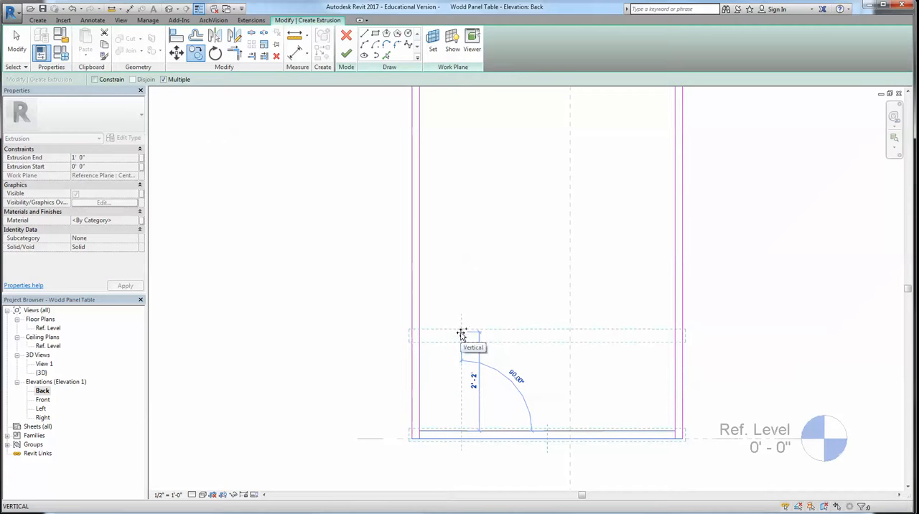
pyautogui.click(462, 334)
pyautogui.scroll(-1, 457, 238)
pyautogui.press('Escape')
pyautogui.press('Escape')
# Copy the first shelf's pair of lines upward twice at the same 2'-2" spacing to form two more shelves
pyautogui.click(475, 326)
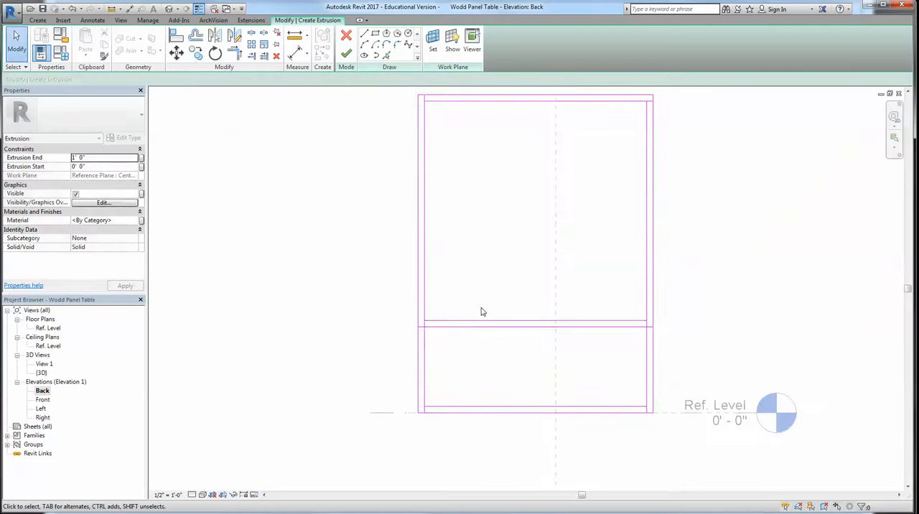
pyautogui.press('m')
pyautogui.press('v')
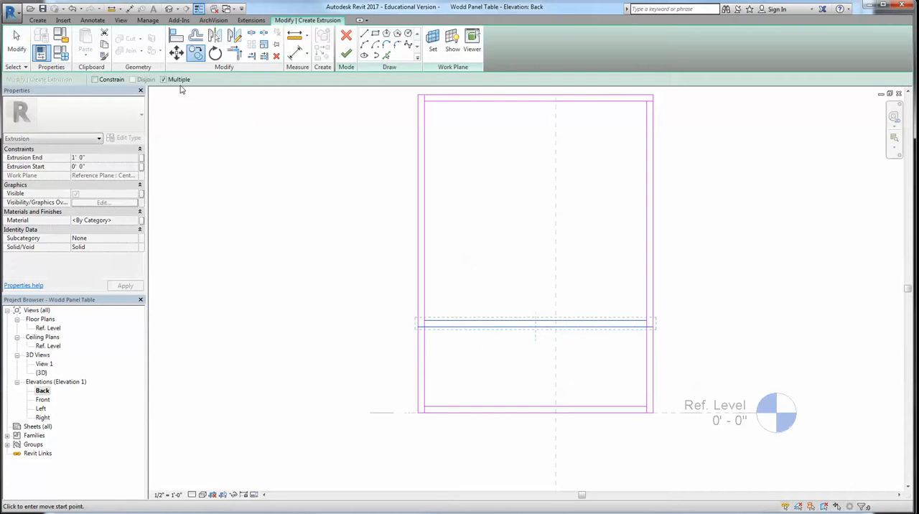
pyautogui.click(455, 405)
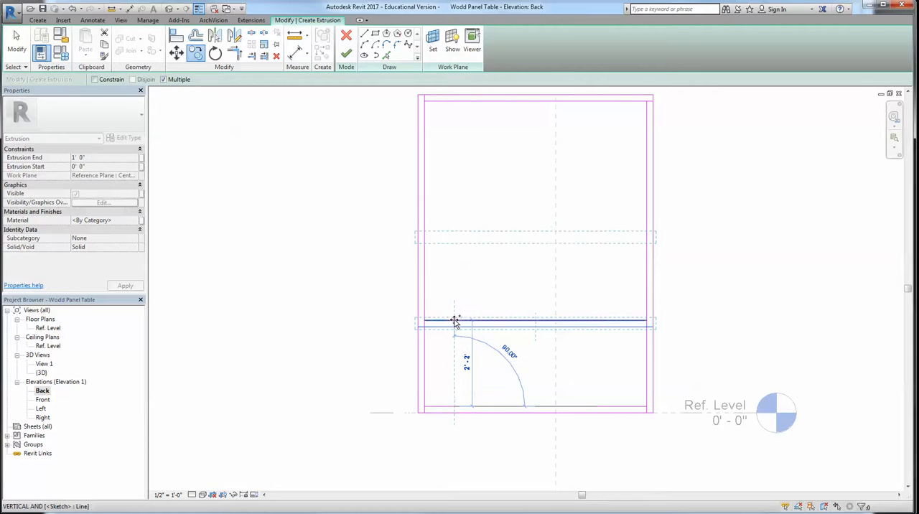
pyautogui.click(455, 234)
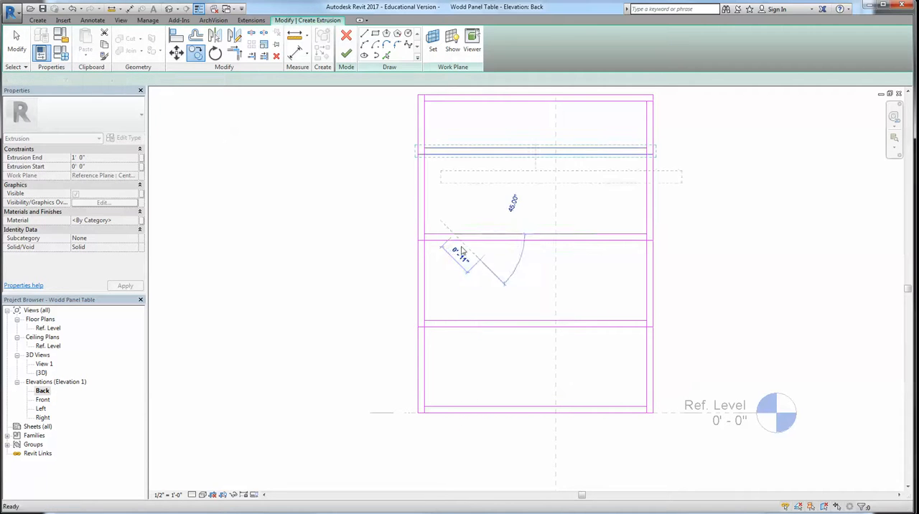
# Split the frame's inner vertical lines on both sides where they cross between the shelf lines
pyautogui.scroll(3, 431, 144)
pyautogui.click(251, 35)
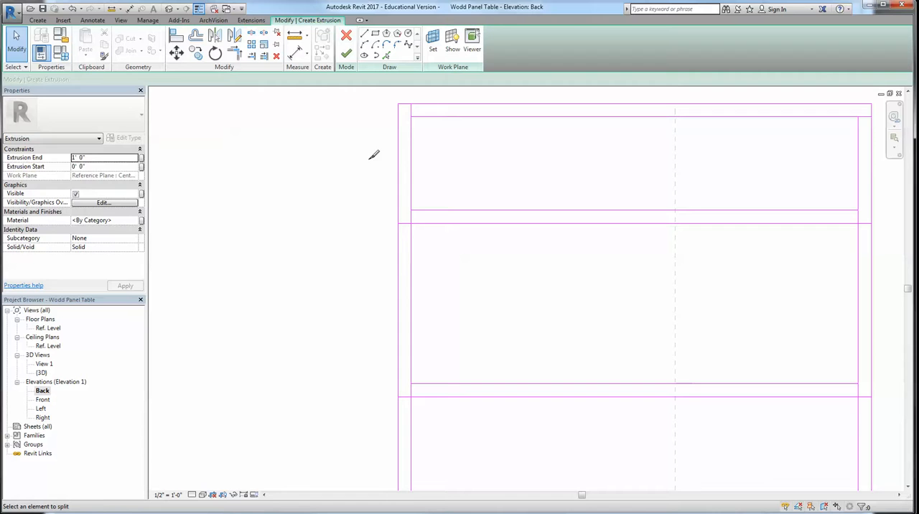
pyautogui.click(412, 391)
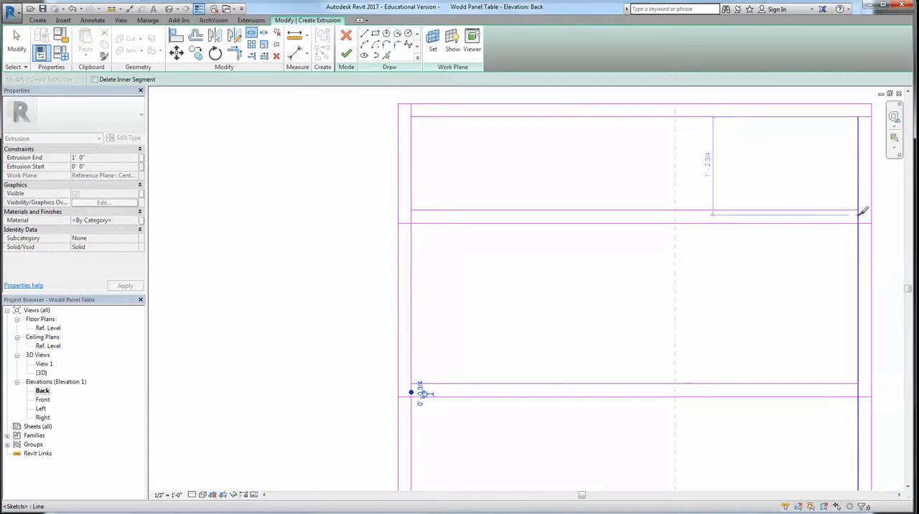
pyautogui.moveTo(863, 211); pyautogui.dragTo(760, 203, button='middle')
pyautogui.click(756, 208)
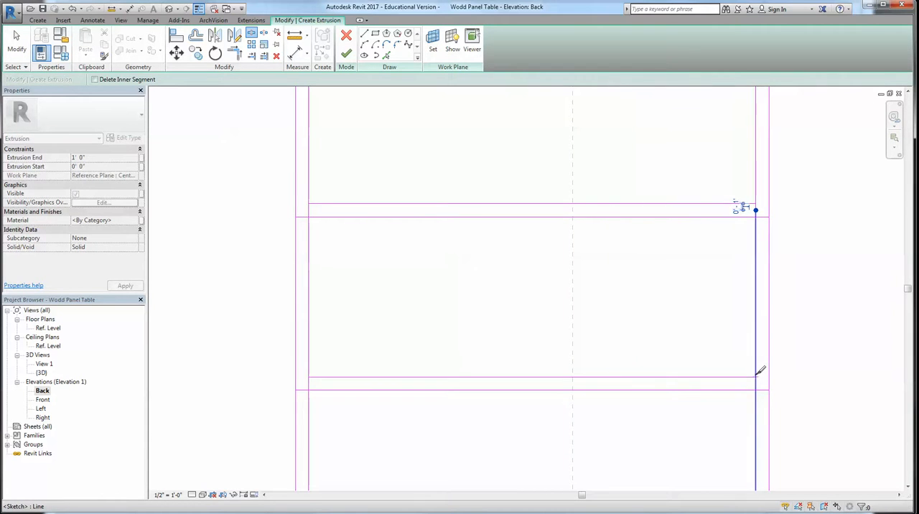
pyautogui.scroll(-1, 668, 245)
pyautogui.click(356, 215)
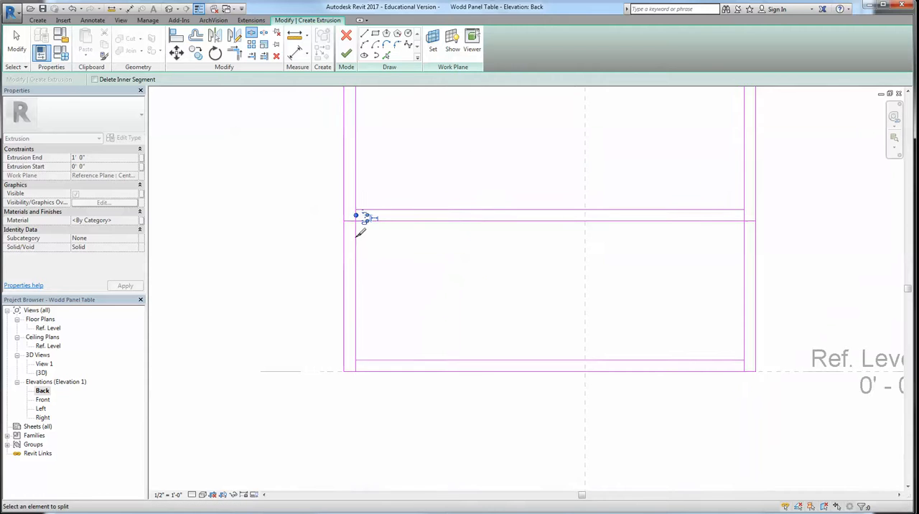
# Trim the left inner vertical lines to the lowest shelf's lines to form closed corners above and below that shelf
pyautogui.press('t')
pyautogui.press('r')
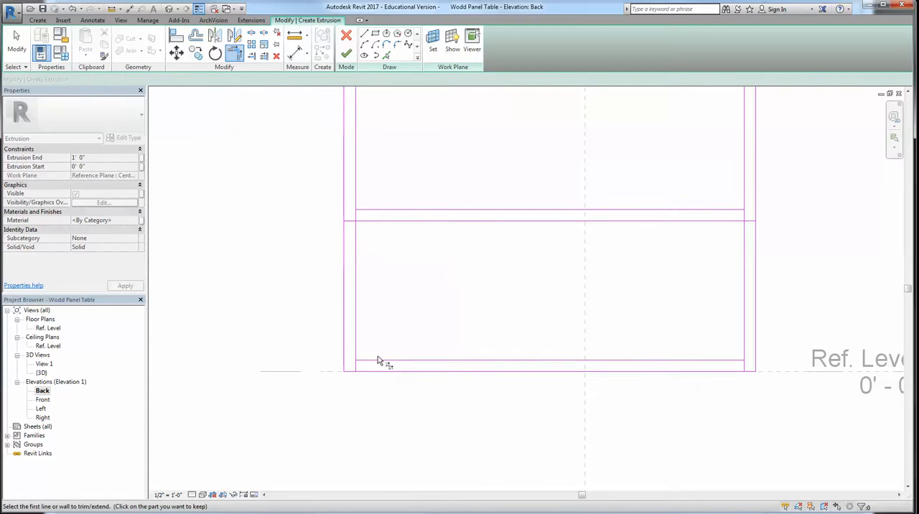
pyautogui.click(354, 337)
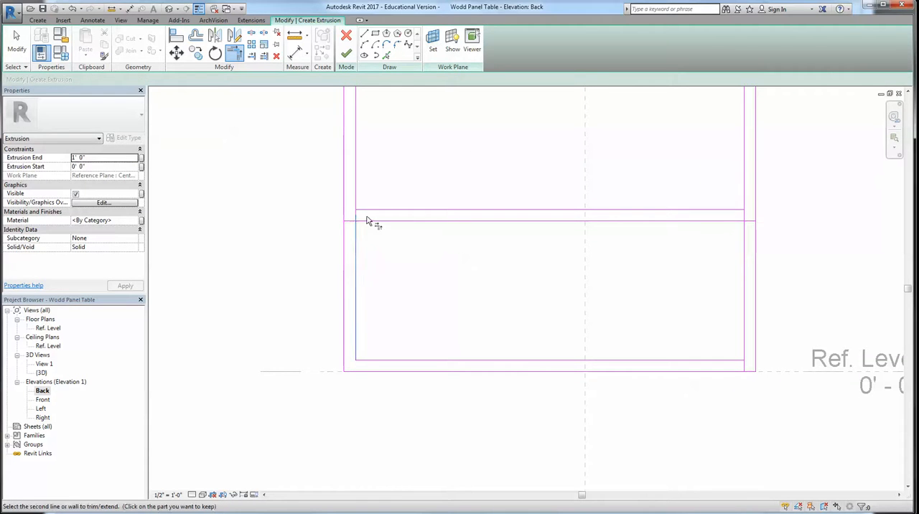
pyautogui.click(366, 222)
pyautogui.click(356, 191)
# Trim the right-hand corners at the lowest shelf and at the base of the bottom opening
pyautogui.moveTo(662, 238); pyautogui.dragTo(538, 250, button='middle')
pyautogui.press('Escape')
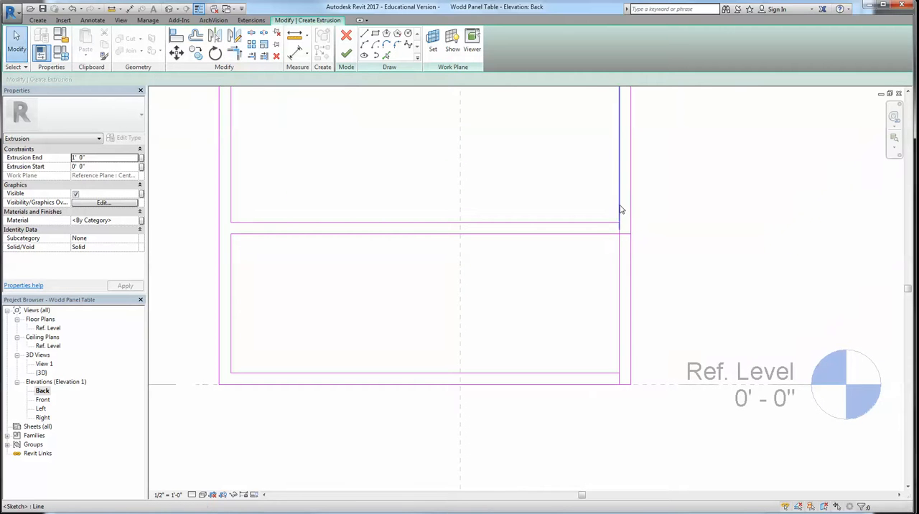
pyautogui.press('t')
pyautogui.press('r')
pyautogui.click(614, 234)
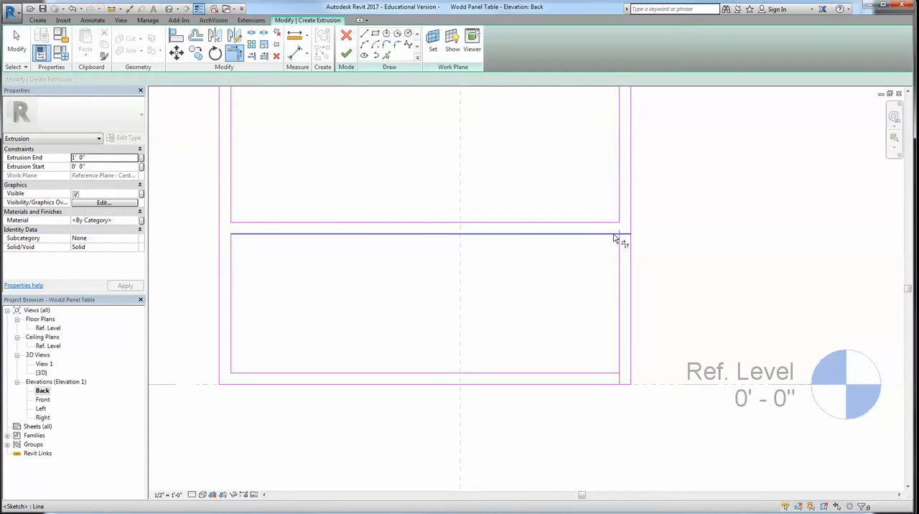
pyautogui.click(620, 247)
pyautogui.click(620, 368)
pyautogui.click(615, 373)
# Trim the left inner vertical lines to the middle and upper shelf lines to form the openings' left corners
pyautogui.scroll(-1, 576, 300)
pyautogui.moveTo(576, 301); pyautogui.dragTo(565, 338, button='middle')
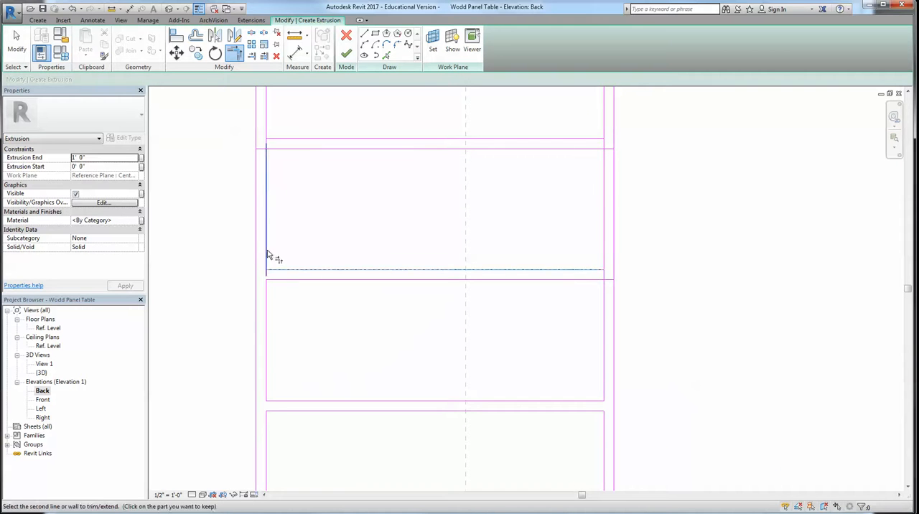
pyautogui.click(266, 183)
pyautogui.click(267, 127)
pyautogui.scroll(-1, 508, 140)
# Trim the right inner vertical lines to the middle and upper shelf lines to close the openings' right corners
pyautogui.moveTo(508, 140); pyautogui.dragTo(472, 188, button='middle')
pyautogui.click(545, 187)
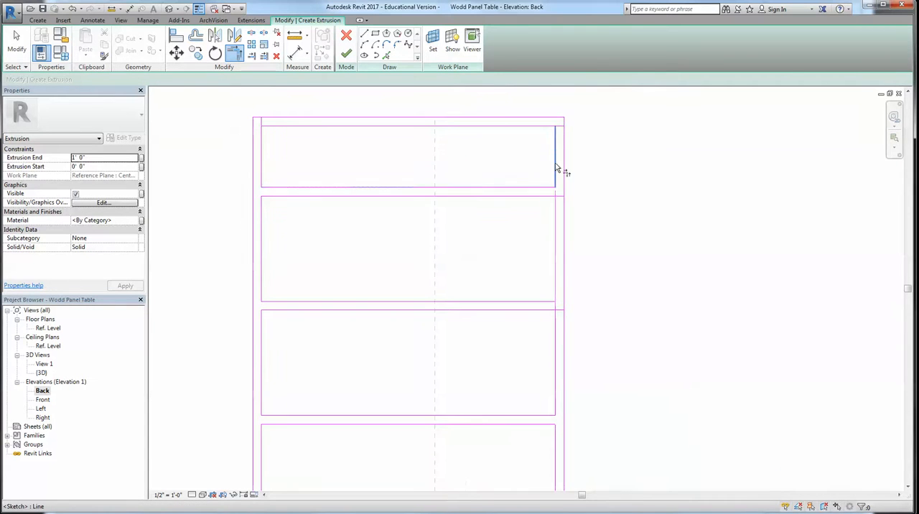
pyautogui.click(553, 150)
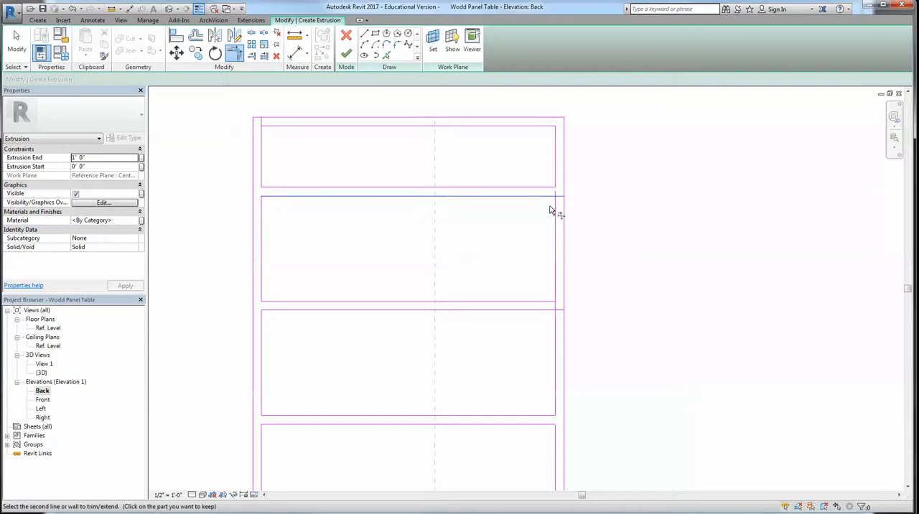
pyautogui.click(544, 302)
pyautogui.click(557, 346)
pyautogui.scroll(-2, 567, 316)
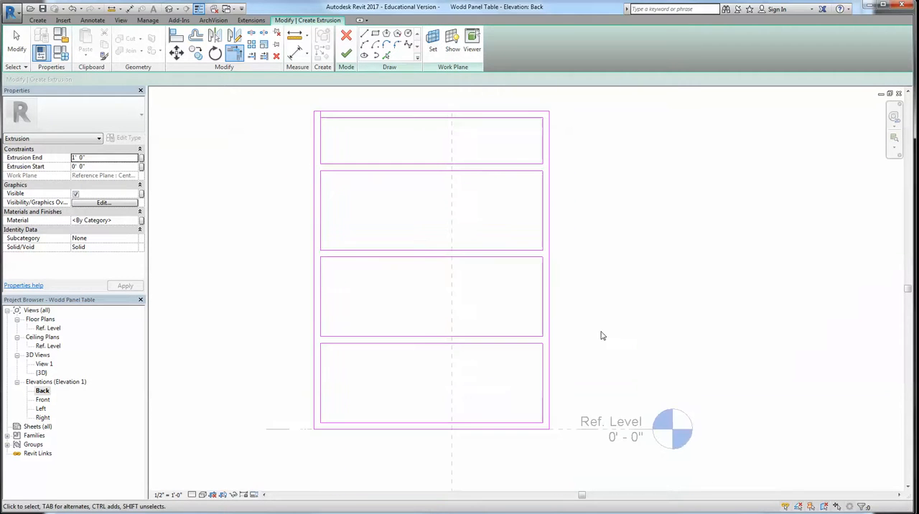
# Try to finish the shelf frame's extrusion sketch, then return to editing it at the top opening's upper-left corner
pyautogui.press('Escape')
pyautogui.scroll(4, 318, 108)
pyautogui.scroll(-5, 411, 297)
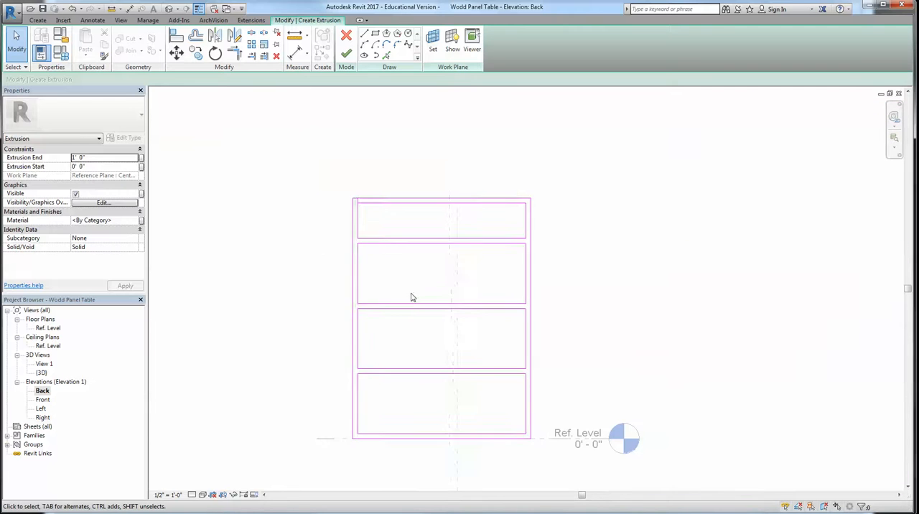
pyautogui.click(346, 53)
pyautogui.moveTo(341, 133)
pyautogui.mouseDown()
pyautogui.moveTo(659, 142)
pyautogui.moveTo(669, 132)
pyautogui.mouseUp()
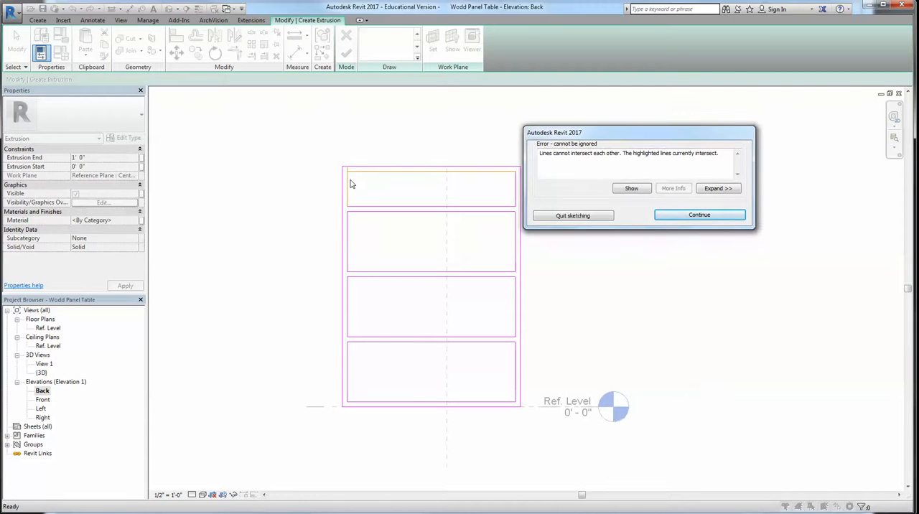
pyautogui.click(682, 224)
pyautogui.scroll(3, 369, 180)
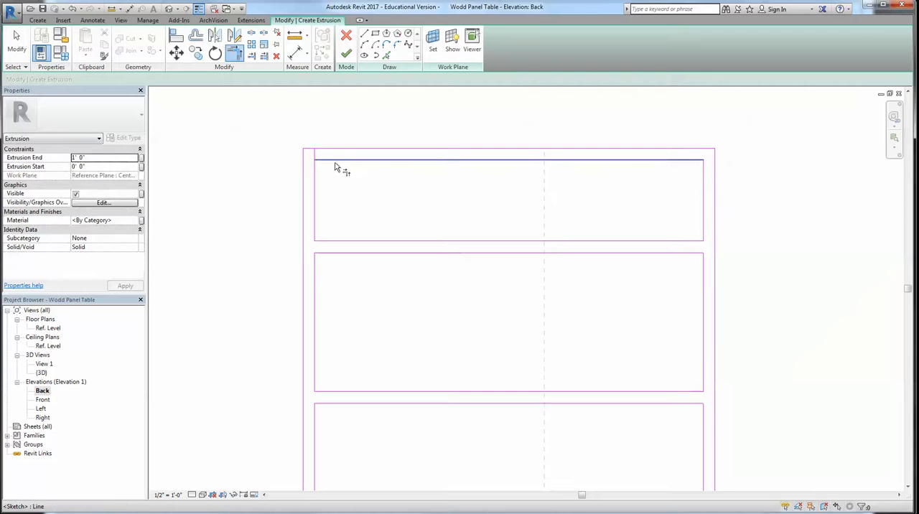
# Finish the shelf frame's extrusion sketch and show the resulting shelf unit in the default 3D view
pyautogui.scroll(-3, 459, 244)
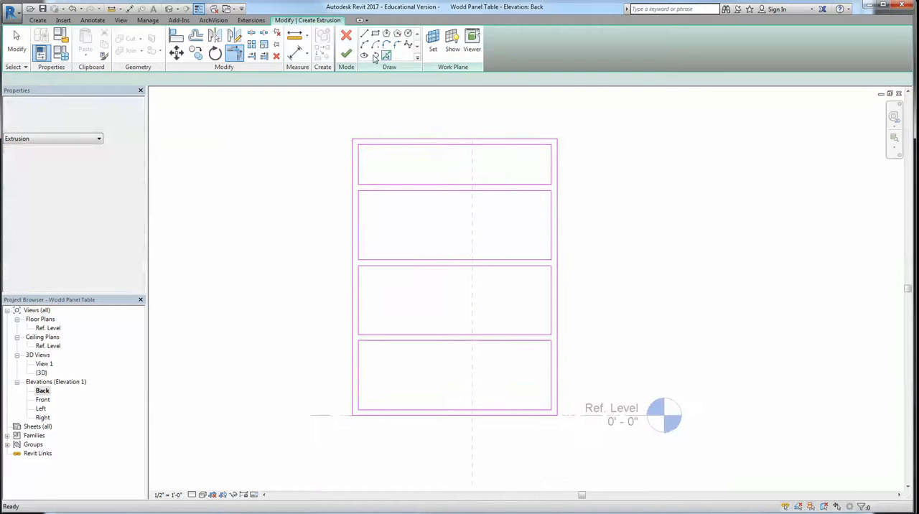
pyautogui.click(345, 54)
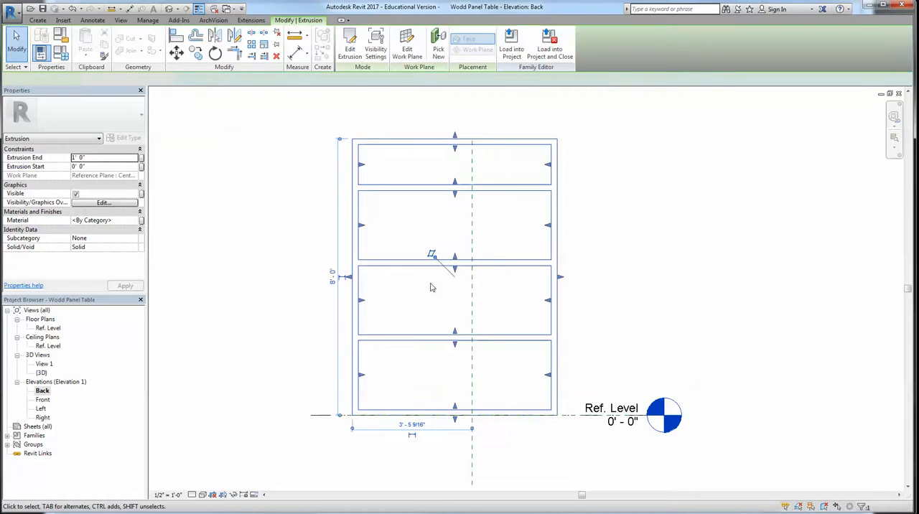
pyautogui.click(167, 9)
pyautogui.scroll(-2, 535, 301)
pyautogui.scroll(2, 357, 128)
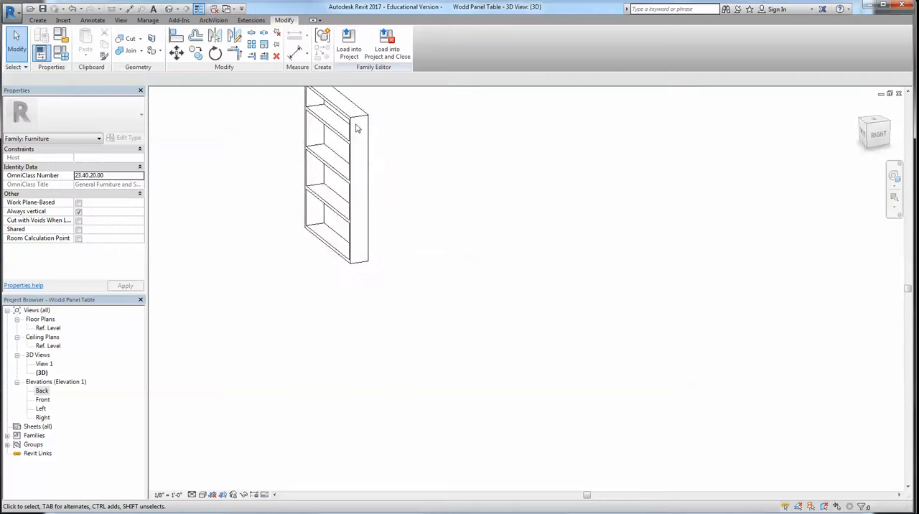
# Set the shelf unit's extrusion end to 2' 0"
pyautogui.click(357, 127)
pyautogui.scroll(3, 345, 203)
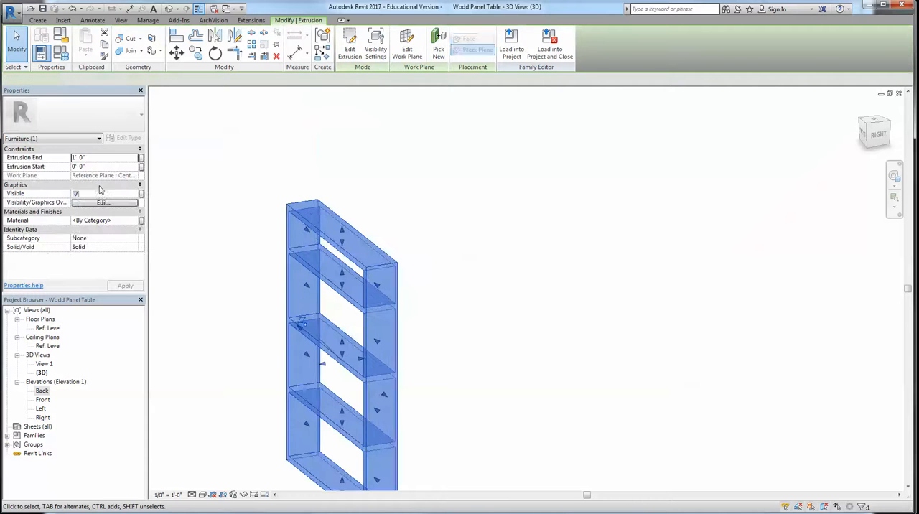
pyautogui.click(92, 158)
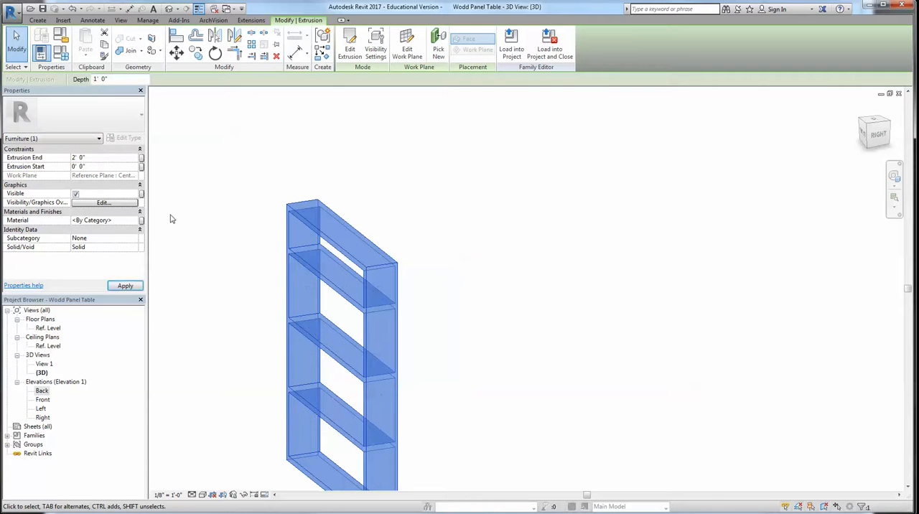
pyautogui.click(503, 199)
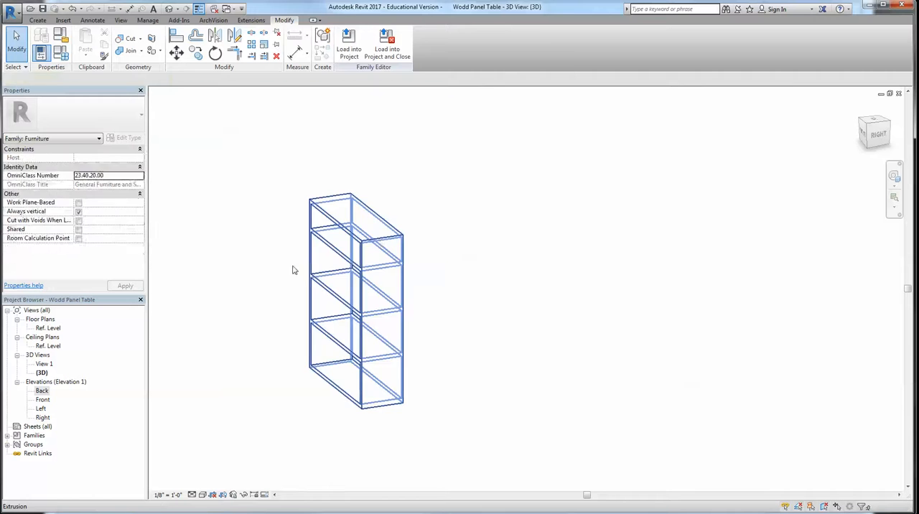
# Create a new material named Wood Shelf for the shelf unit's extrusion
pyautogui.click(381, 242)
pyautogui.click(126, 221)
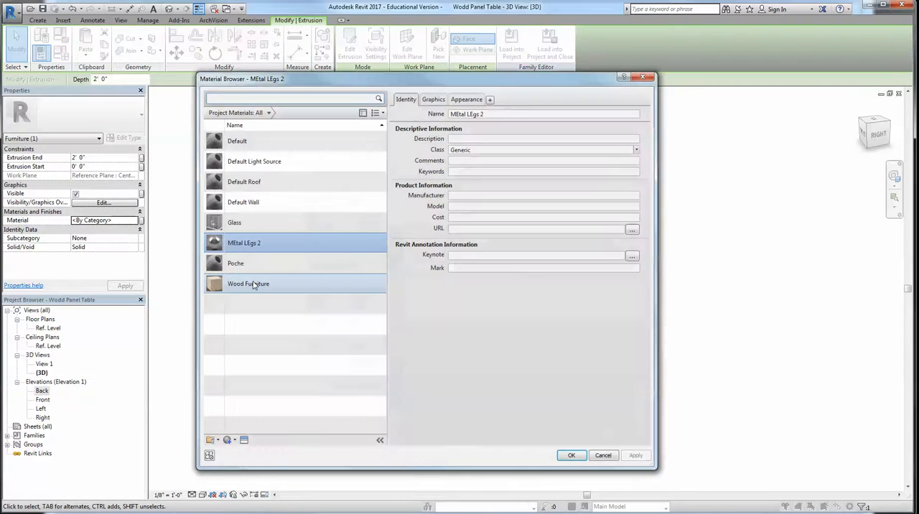
pyautogui.click(229, 440)
pyautogui.click(241, 449)
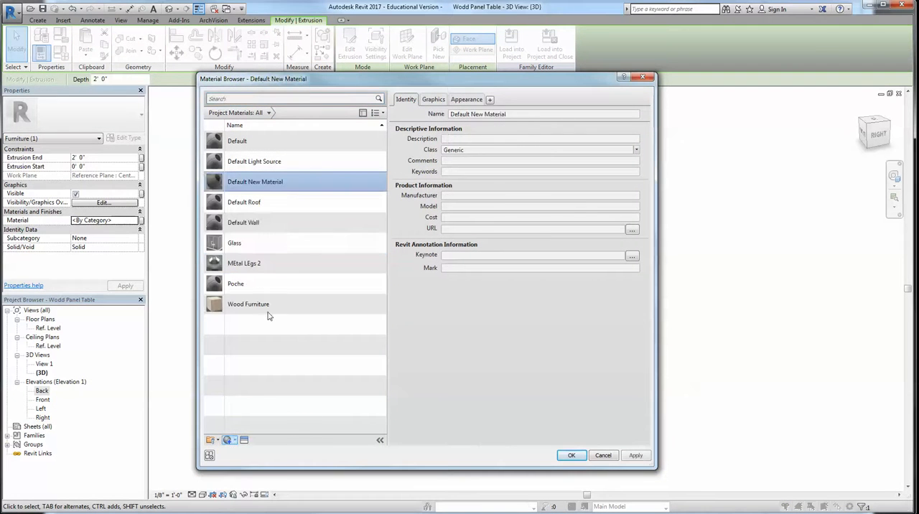
pyautogui.rightClick(265, 183)
pyautogui.click(277, 209)
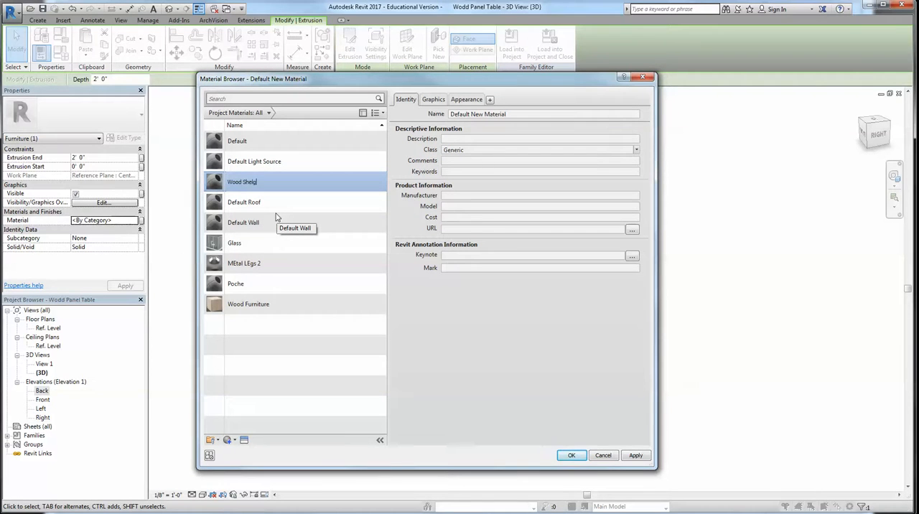
pyautogui.write('Wood Shelg')
pyautogui.press('BackSpace')
pyautogui.write('f')
pyautogui.press('Return')
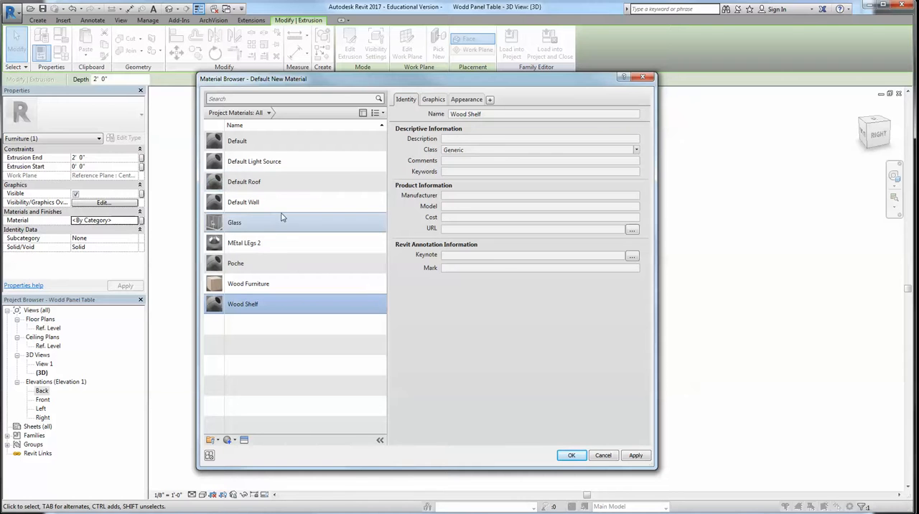
# Give Wood Shelf the Birch Solid Stained Dark No Gloss appearance from the Wood library and assign the material to the shelf unit
pyautogui.click(244, 440)
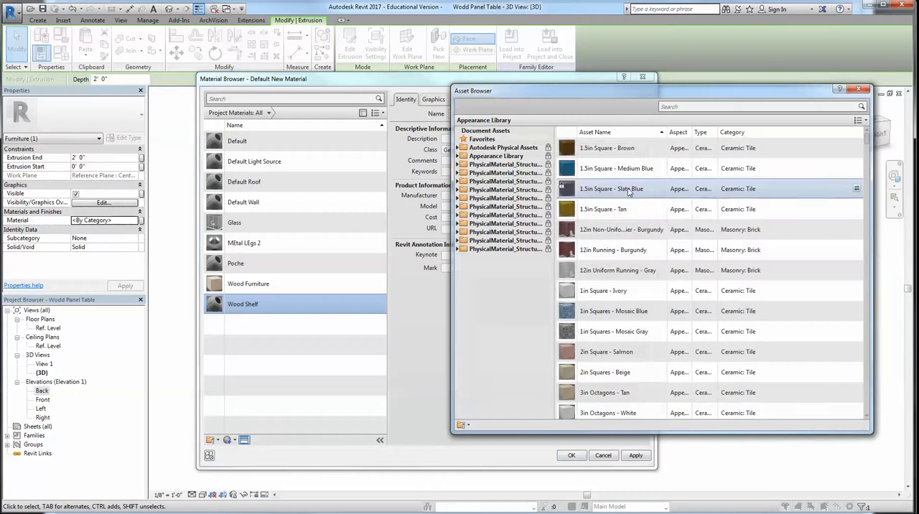
pyautogui.click(457, 155)
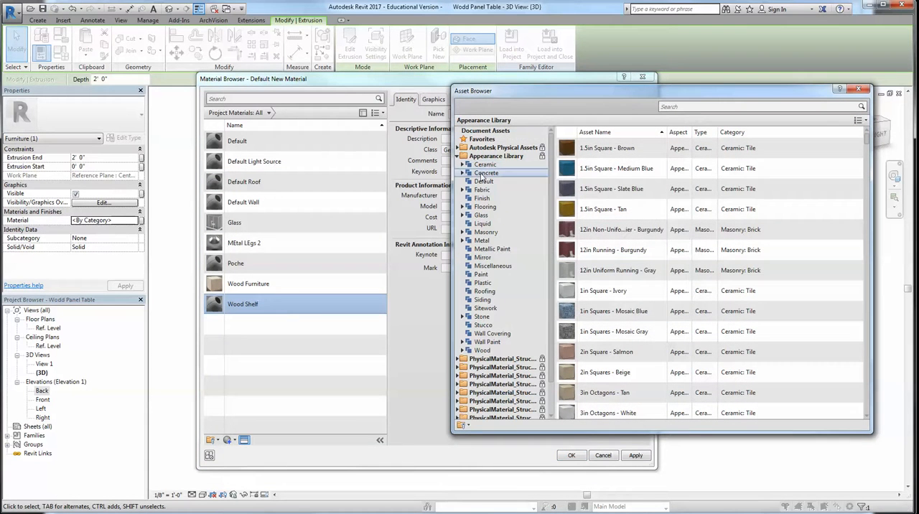
pyautogui.click(481, 350)
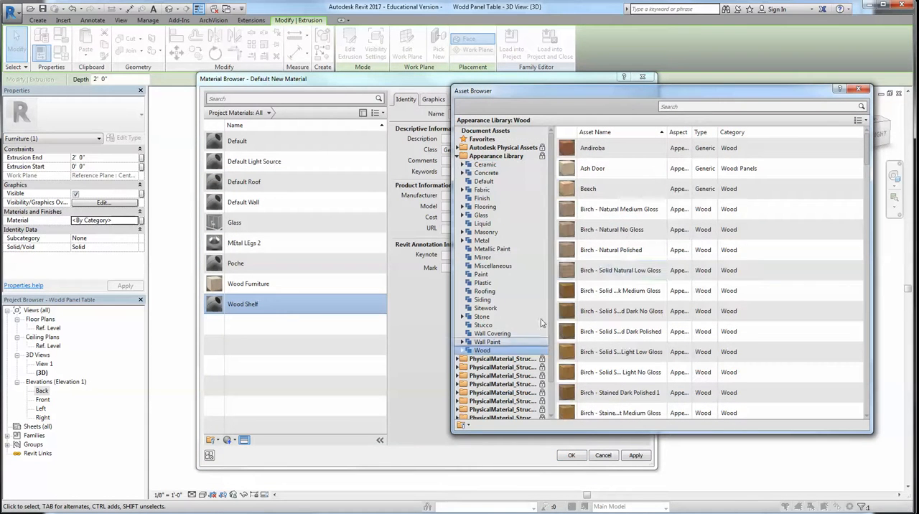
pyautogui.doubleClick(599, 314)
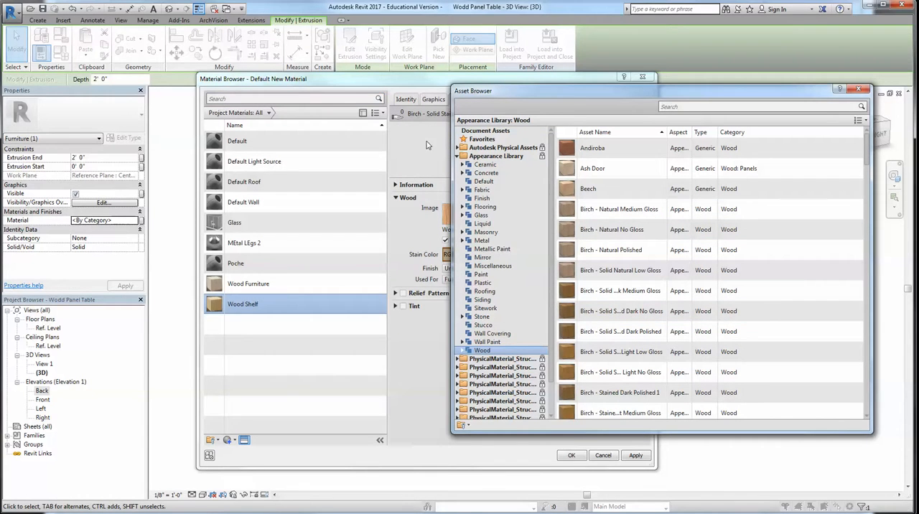
pyautogui.click(857, 89)
pyautogui.click(568, 454)
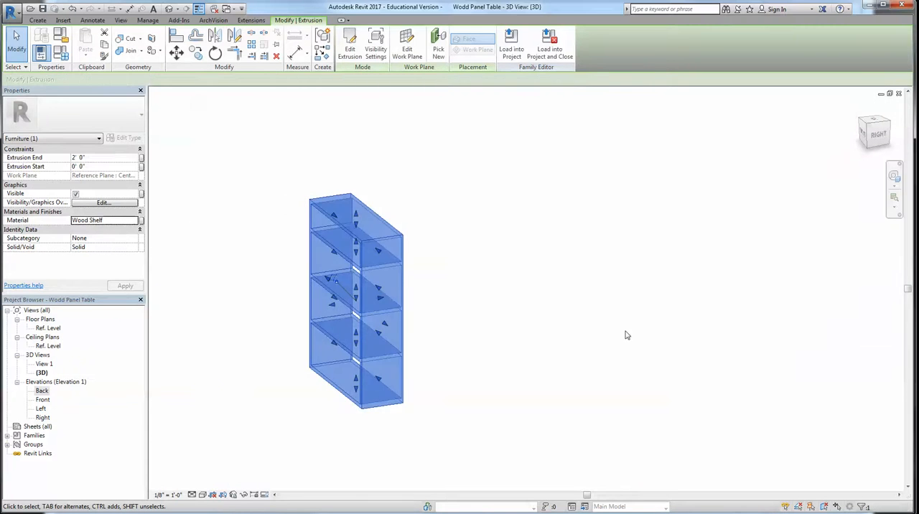
# Set the 3D view's visual style to Realistic and view the shelf unit from its front-right corner
pyautogui.click(621, 335)
pyautogui.click(202, 495)
pyautogui.click(219, 474)
pyautogui.keyDown('shift'); pyautogui.moveTo(424, 308); pyautogui.dragTo(467, 323, button='middle'); pyautogui.keyUp('shift')
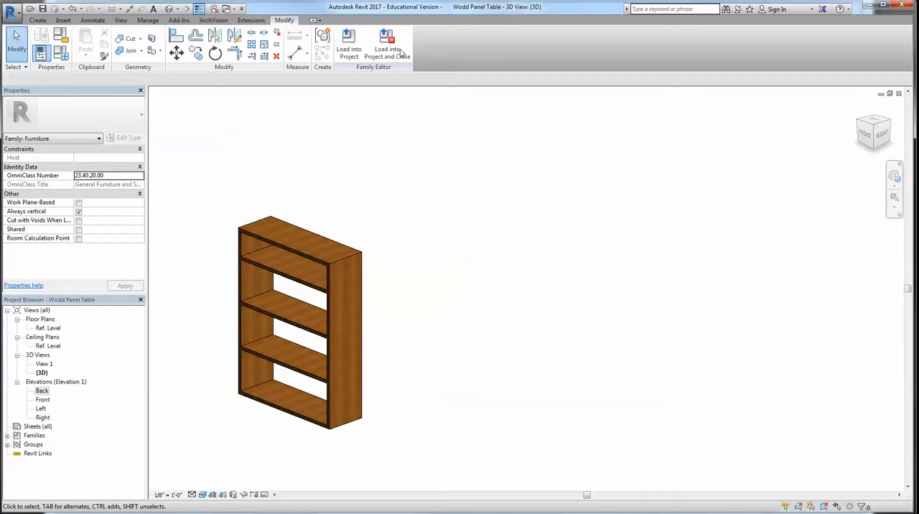
# Load the shelf family into the Furniture Options project, overwriting the existing version and its parameter values, and view the placed unit
pyautogui.click(349, 43)
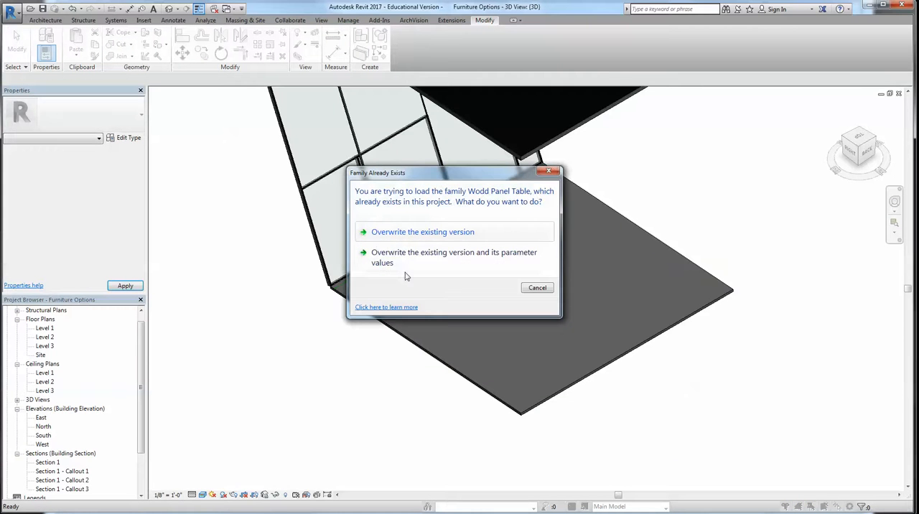
pyautogui.click(395, 262)
pyautogui.scroll(9, 528, 231)
pyautogui.keyDown('shift'); pyautogui.moveTo(467, 334); pyautogui.dragTo(418, 208, button='middle'); pyautogui.keyUp('shift')
pyautogui.click(313, 471)
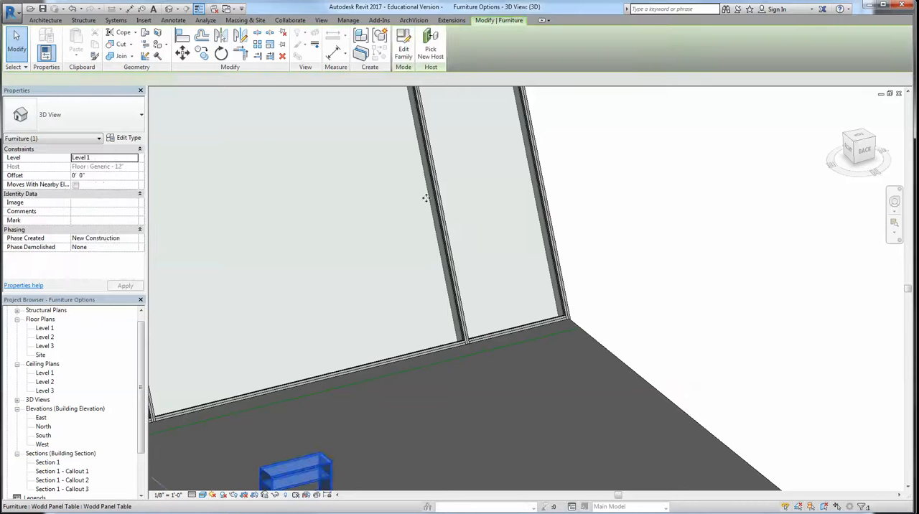
pyautogui.scroll(3, 423, 244)
pyautogui.keyDown('shift'); pyautogui.moveTo(381, 314); pyautogui.dragTo(458, 305, button='middle'); pyautogui.keyUp('shift')
pyautogui.click(458, 305)
pyautogui.scroll(-3, 457, 305)
pyautogui.scroll(-2, 467, 330)
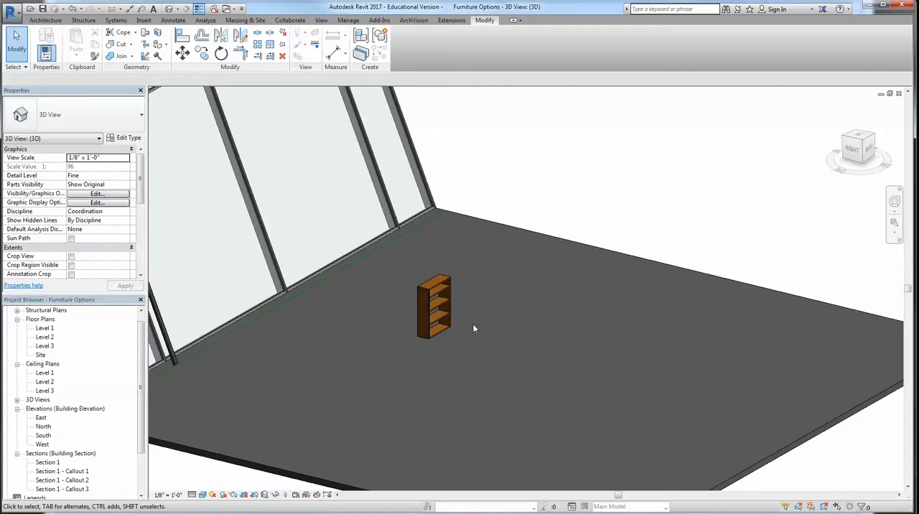
# Open the placed shelf's family for editing and delete the whole shelf extrusion in its 3D view
pyautogui.click(437, 285)
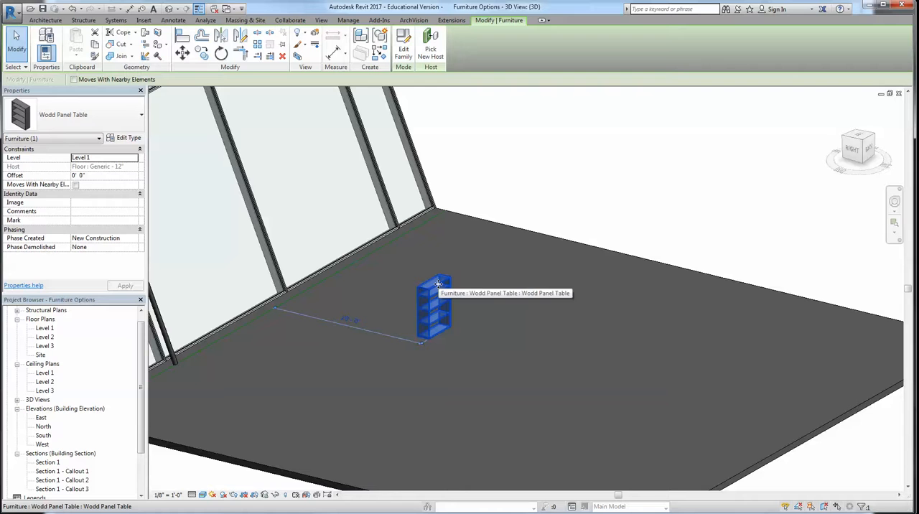
pyautogui.click(404, 46)
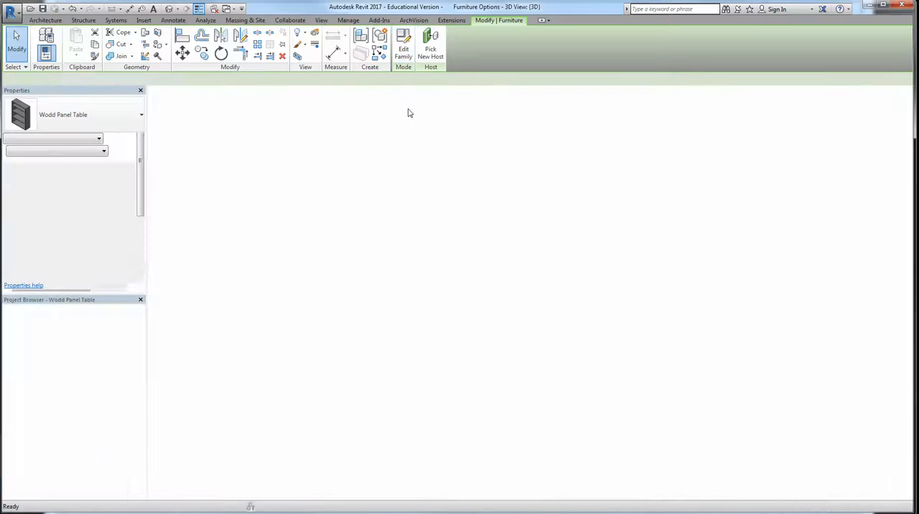
pyautogui.click(170, 8)
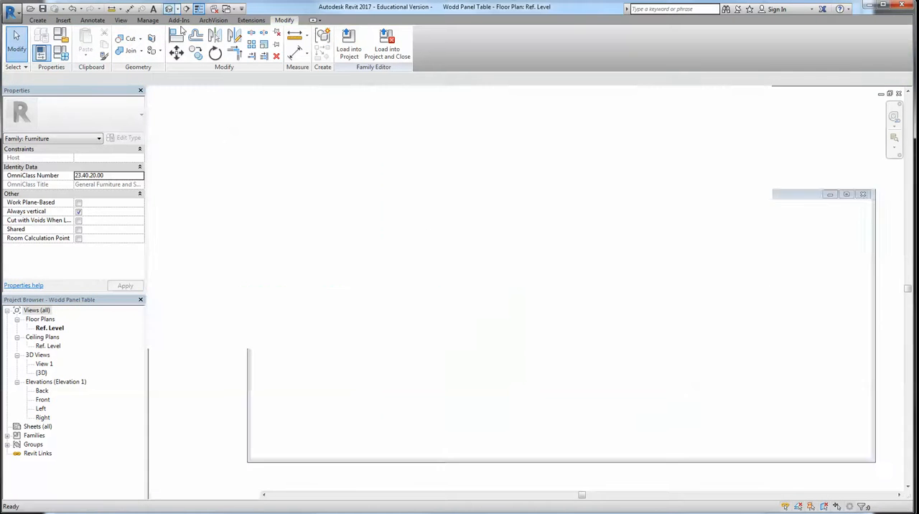
pyautogui.keyDown('shift'); pyautogui.moveTo(349, 211); pyautogui.dragTo(404, 334, button='middle'); pyautogui.keyUp('shift')
pyautogui.moveTo(271, 248); pyautogui.dragTo(391, 397)
pyautogui.press('Delete')
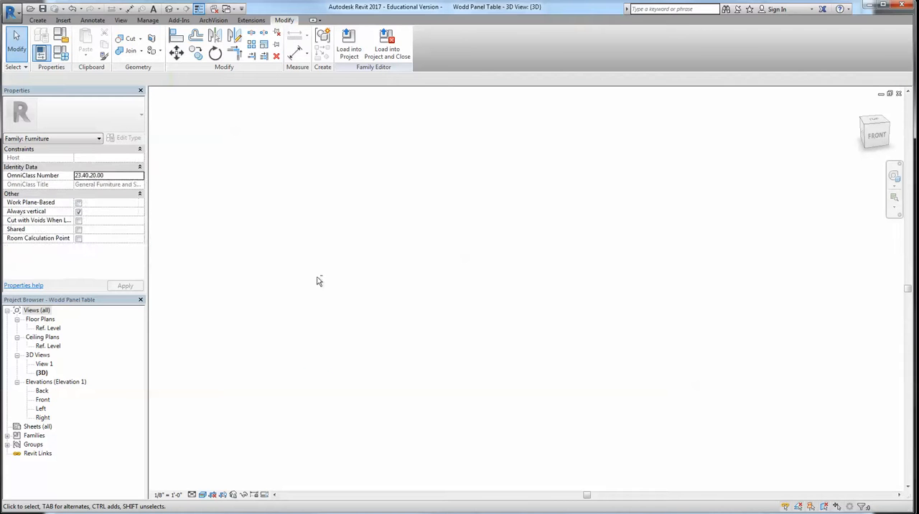
# Start a Revolve and sketch an irregular closed four-sided boundary in the empty 3D view
pyautogui.click(37, 20)
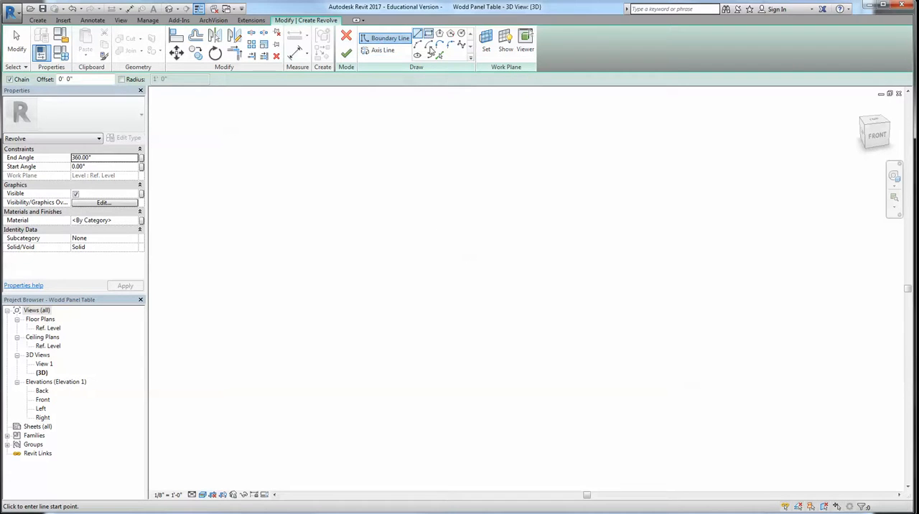
pyautogui.click(404, 295)
pyautogui.click(442, 317)
pyautogui.click(466, 267)
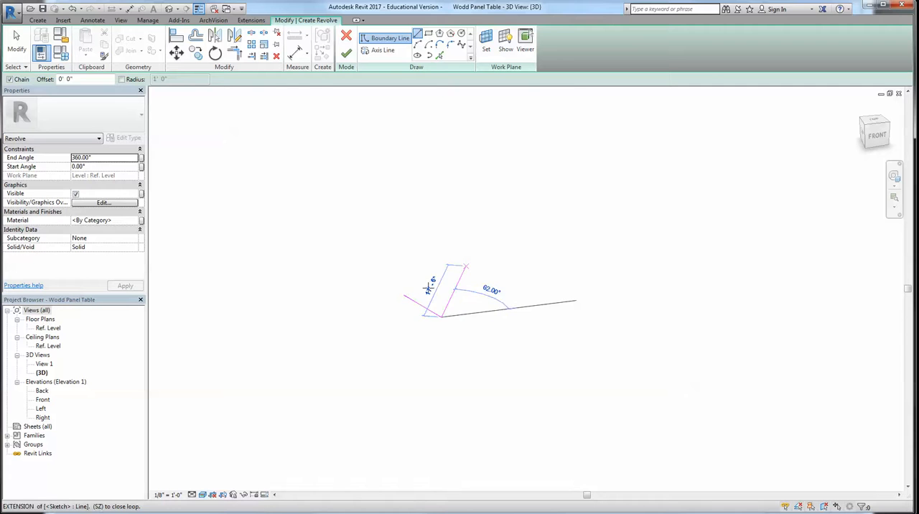
pyautogui.click(429, 287)
pyautogui.scroll(2, 412, 290)
pyautogui.click(398, 298)
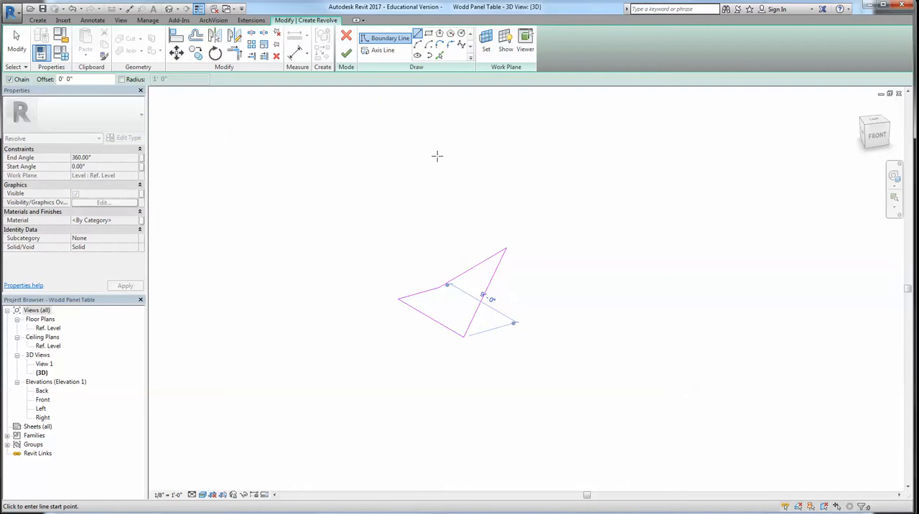
pyautogui.press('Escape')
pyautogui.press('Escape')
# Draw a diagonal axis line about 46' 4" long beside the four-sided profile and finish the 360° revolve
pyautogui.click(381, 50)
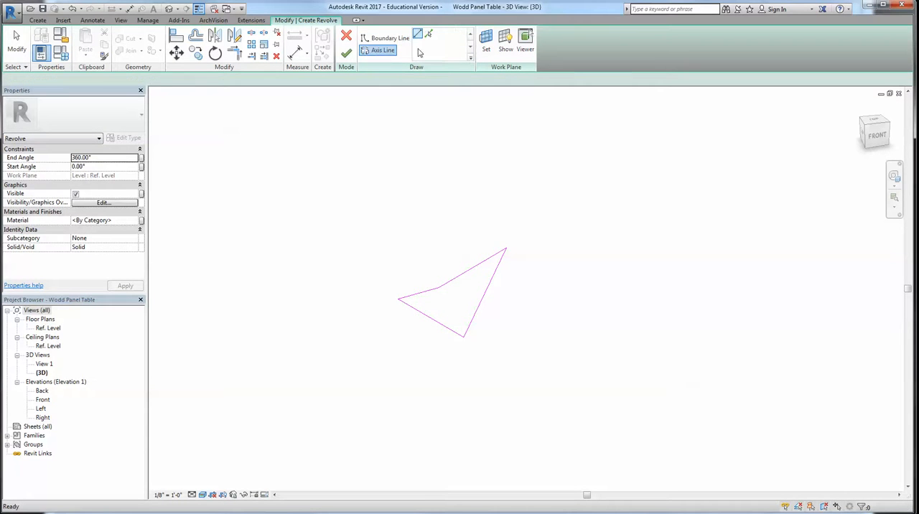
pyautogui.click(402, 436)
pyautogui.click(649, 215)
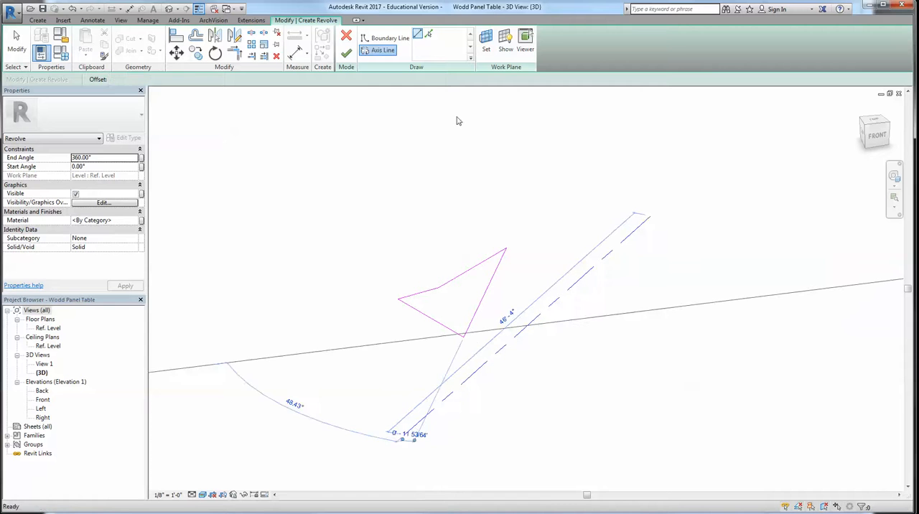
pyautogui.click(346, 54)
pyautogui.moveTo(732, 199)
pyautogui.keyDown('shift'); pyautogui.mouseDown(button='middle')
pyautogui.moveTo(588, 355)
pyautogui.moveTo(497, 237)
pyautogui.moveTo(629, 334)
pyautogui.moveTo(550, 283)
pyautogui.mouseUp(button='middle'); pyautogui.keyUp('shift')
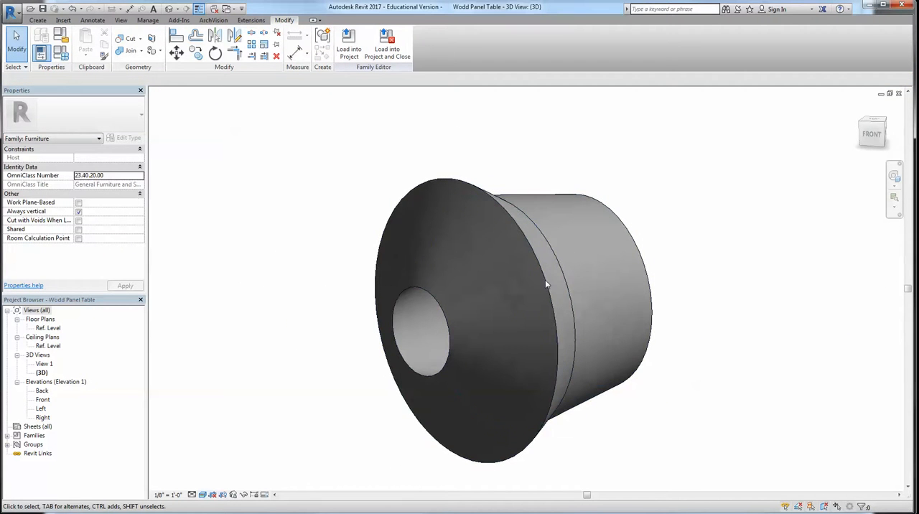
# Start a Void Extrusion and sketch a rectangle about 66' 6" by 107' 6" around the revolved form
pyautogui.click(39, 20)
pyautogui.click(201, 54)
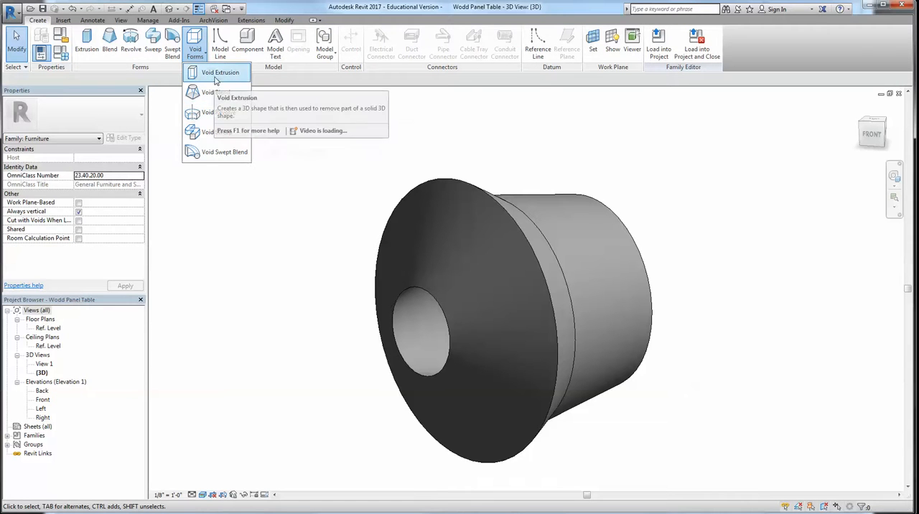
pyautogui.click(216, 73)
pyautogui.scroll(-4, 341, 184)
pyautogui.click(375, 33)
pyautogui.click(265, 178)
pyautogui.click(531, 372)
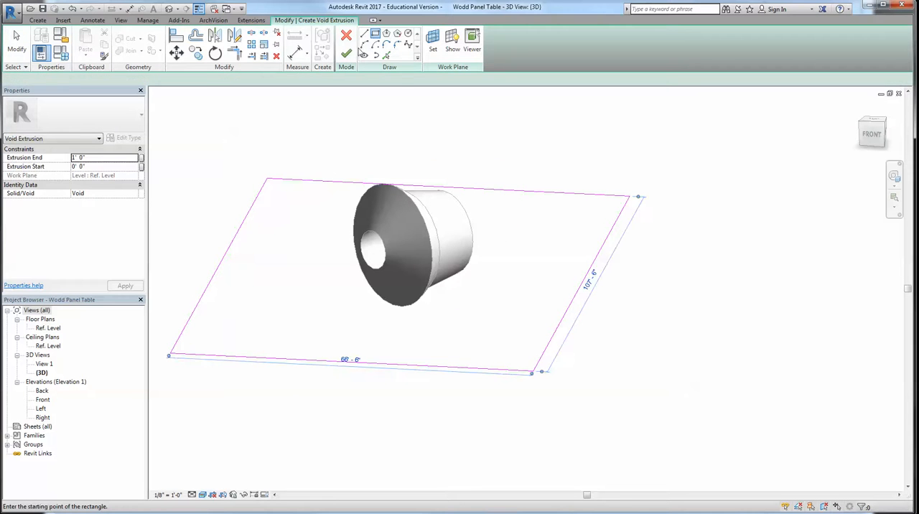
# Finish the void extrusion and stretch it downward to a start of about -20' to cut away the revolve's lower part
pyautogui.click(346, 53)
pyautogui.moveTo(400, 282); pyautogui.dragTo(400, 388)
pyautogui.click(694, 351)
pyautogui.keyDown('shift'); pyautogui.moveTo(680, 373); pyautogui.dragTo(584, 400, button='middle'); pyautogui.keyUp('shift')
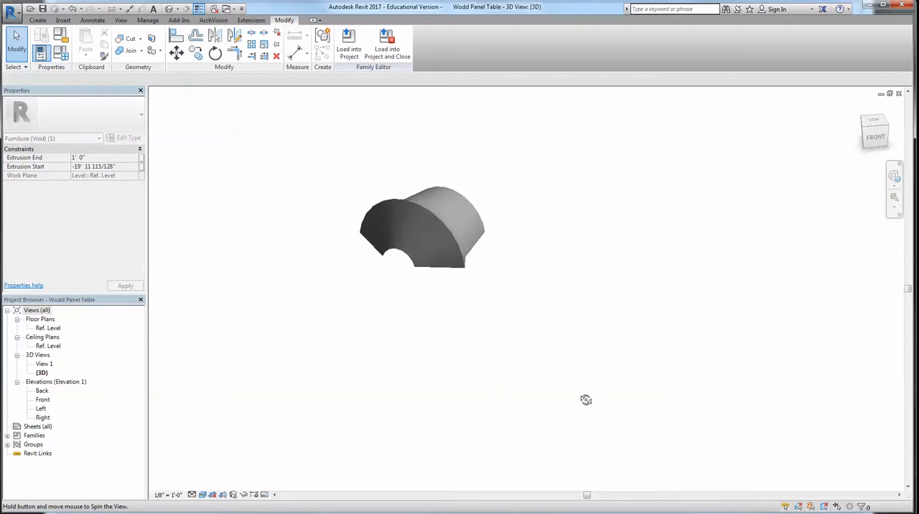
# Examine the cut revolved form and the extent of the void box around its lower part
pyautogui.scroll(4, 478, 287)
pyautogui.scroll(-5, 450, 254)
pyautogui.scroll(-2, 461, 298)
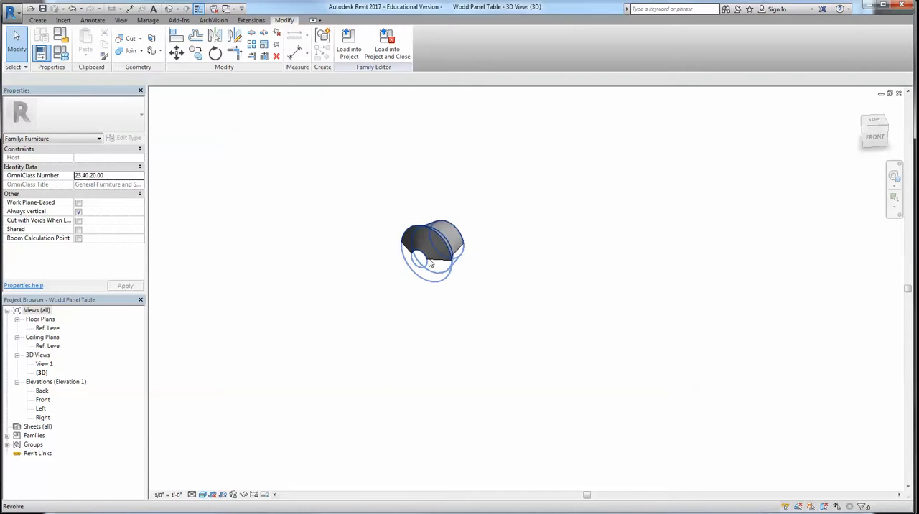
pyautogui.scroll(-2, 381, 266)
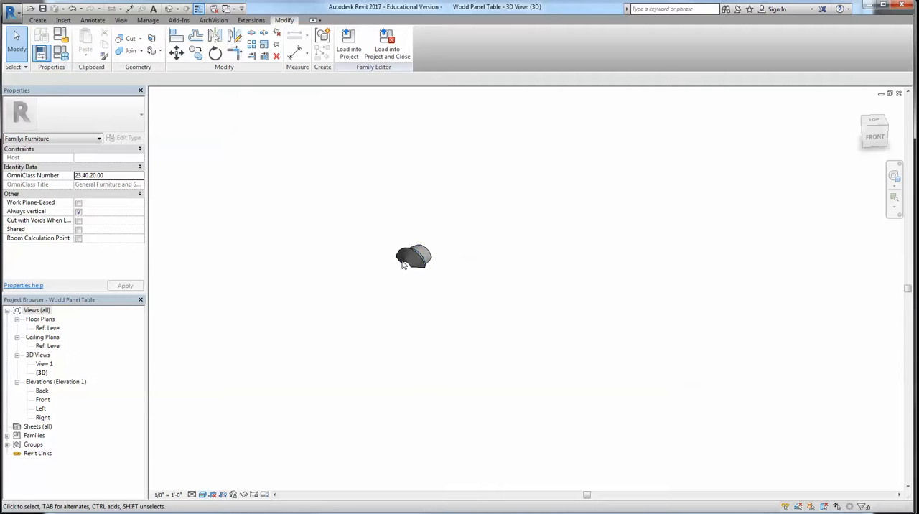
pyautogui.click(432, 335)
pyautogui.keyDown('shift'); pyautogui.moveTo(454, 332); pyautogui.dragTo(432, 299, button='middle'); pyautogui.keyUp('shift')
pyautogui.click(547, 367)
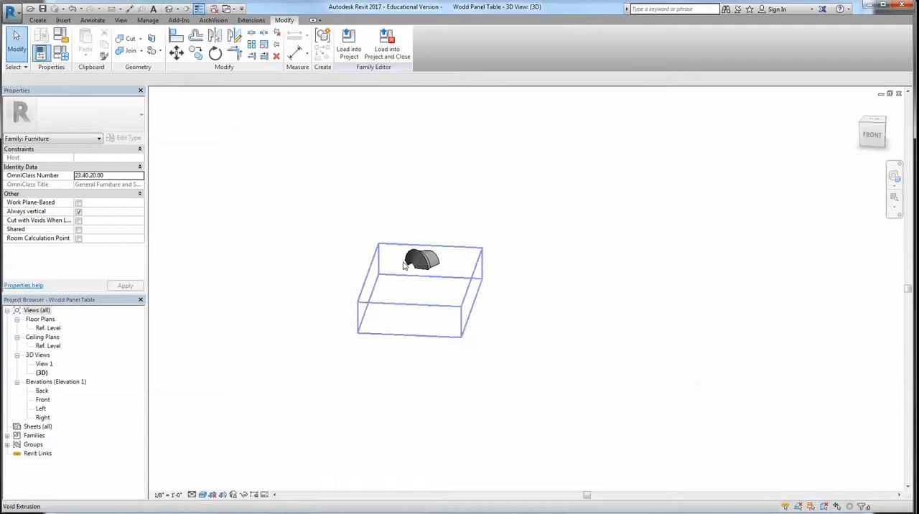
# Undo the void extrusion and its sketch, and delete the revolved form from the family
pyautogui.hotkey('ctrl', 'z')
pyautogui.hotkey('ctrl', 'z')
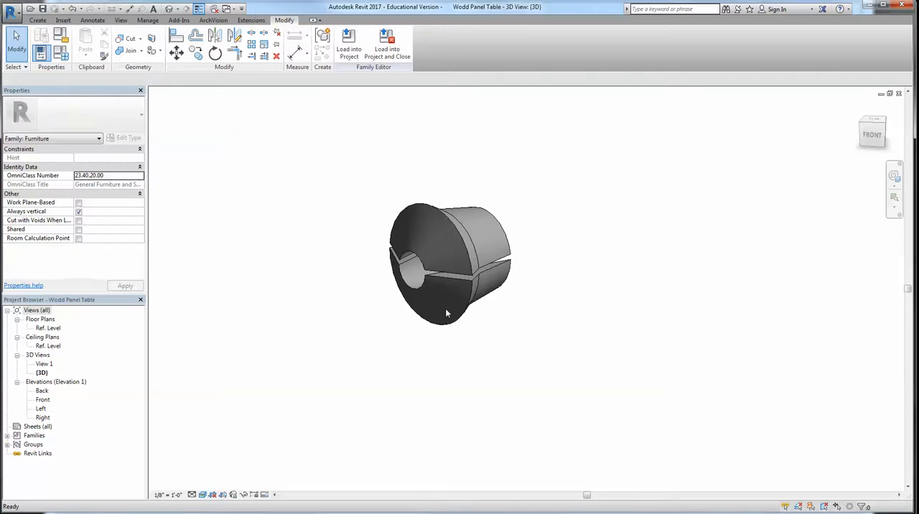
pyautogui.hotkey('ctrl', 'z')
pyautogui.hotkey('ctrl', 'z')
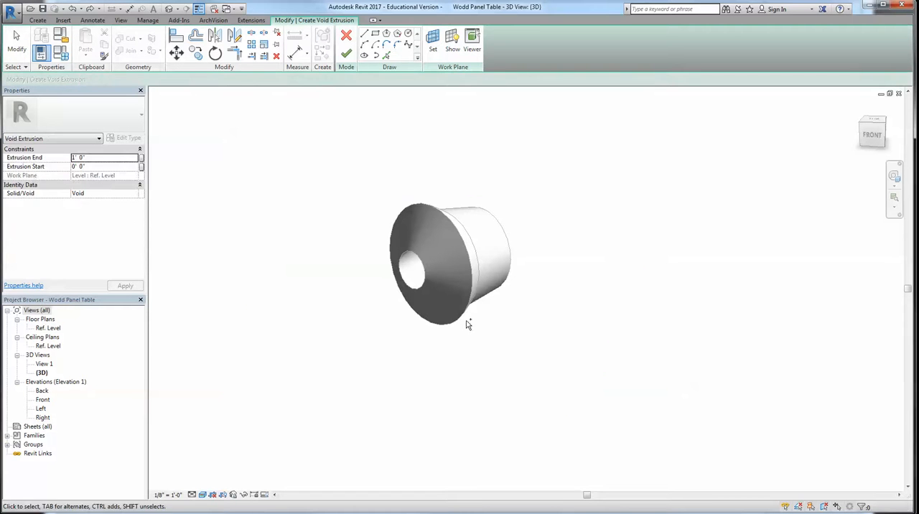
pyautogui.scroll(-3, 525, 319)
pyautogui.click(557, 295)
pyautogui.press('Delete')
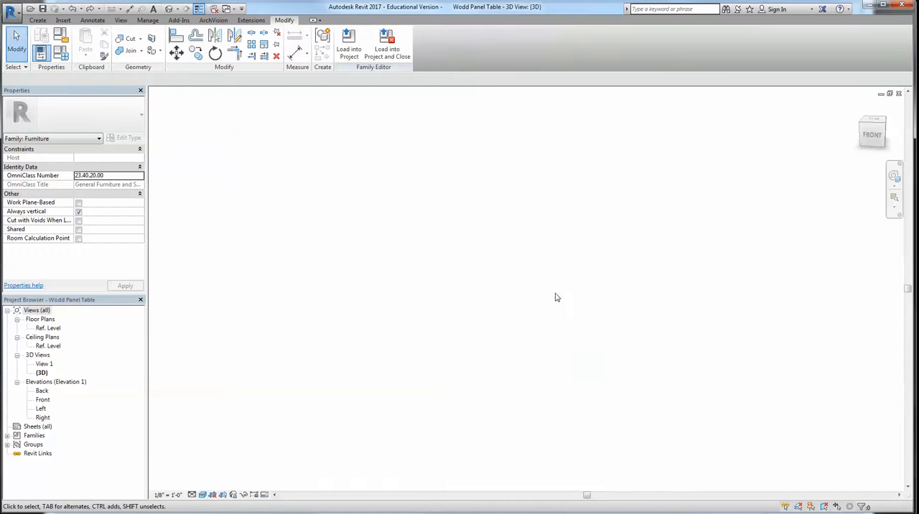
# Start a solid Sweep, sketch its path as one arched open spline, and finish the path sketch
pyautogui.click(38, 20)
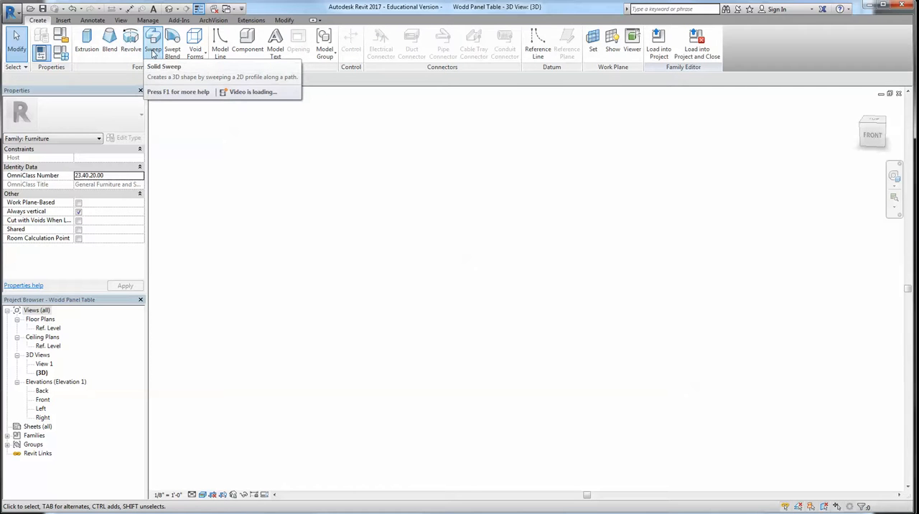
pyautogui.click(153, 50)
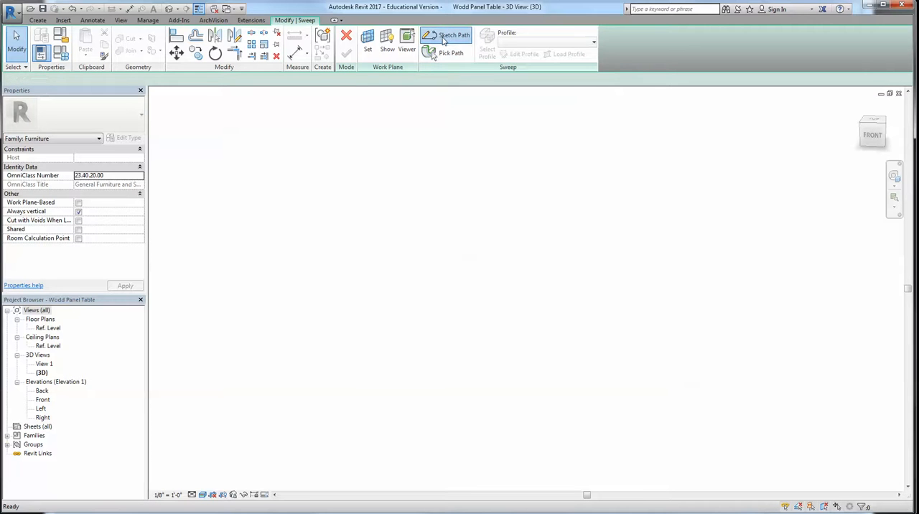
pyautogui.click(439, 35)
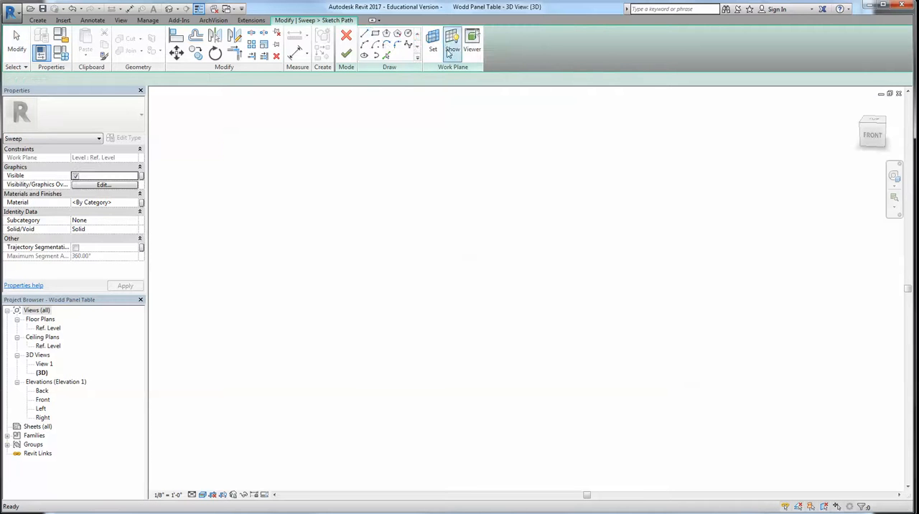
pyautogui.click(408, 44)
pyautogui.click(318, 350)
pyautogui.click(387, 266)
pyautogui.click(502, 230)
pyautogui.click(583, 252)
pyautogui.doubleClick(681, 300)
pyautogui.press('Delete')
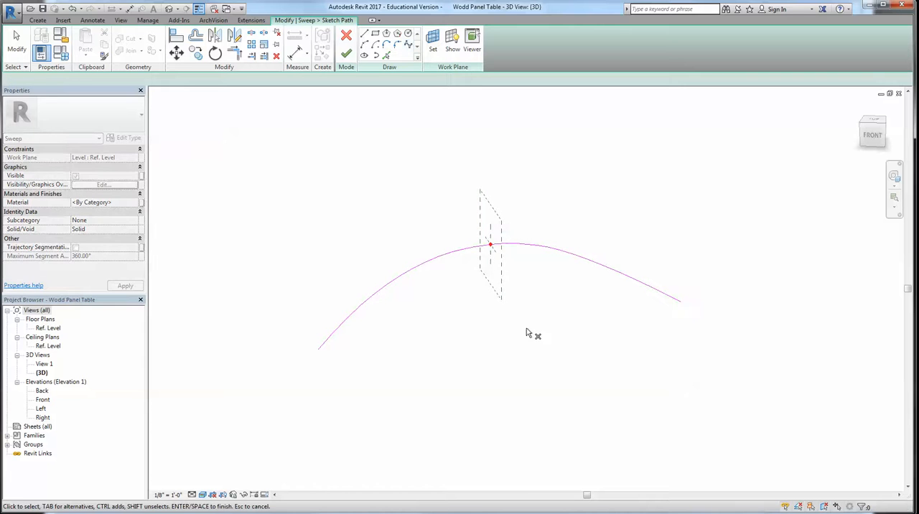
pyautogui.keyDown('shift'); pyautogui.moveTo(521, 313); pyautogui.dragTo(572, 325, button='middle'); pyautogui.keyUp('shift')
pyautogui.scroll(3, 452, 223)
pyautogui.scroll(-3, 470, 287)
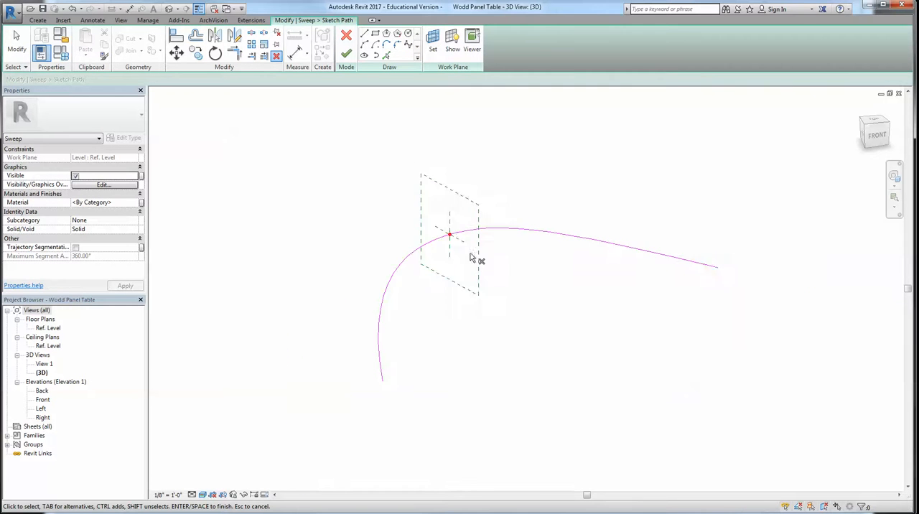
pyautogui.click(346, 56)
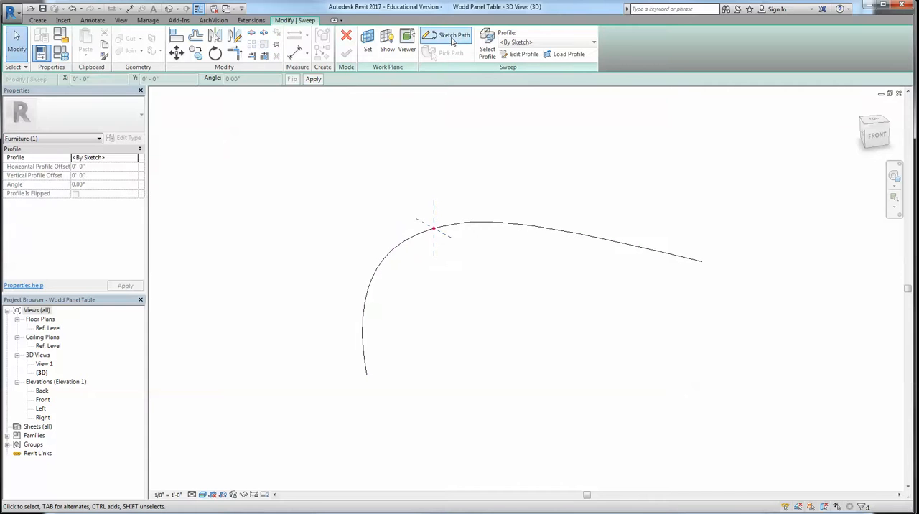
# Open the sweep's profile sketch and draw a line about 1' 10" long from the path point along the horizontal reference plane
pyautogui.click(519, 55)
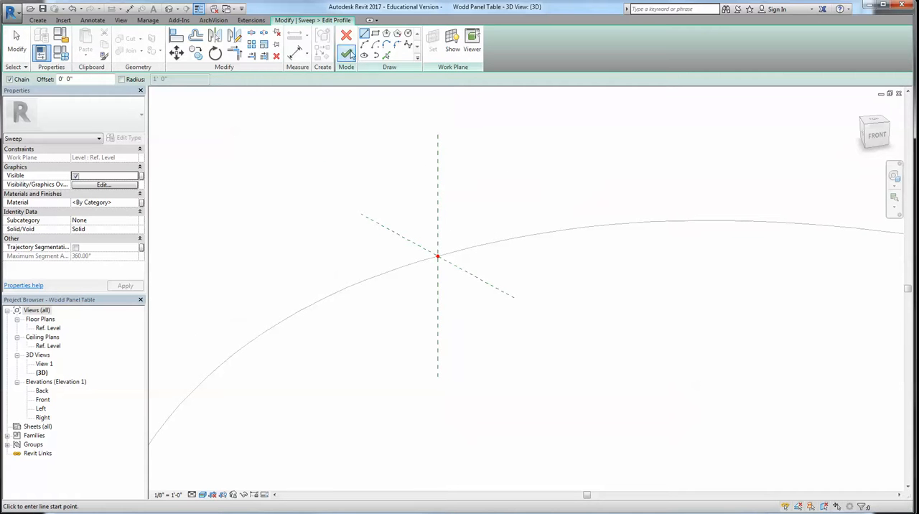
pyautogui.click(437, 256)
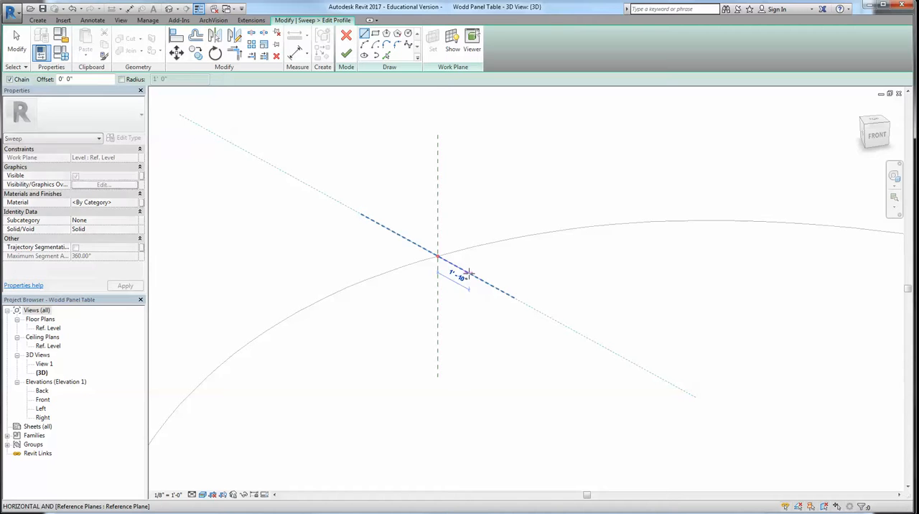
pyautogui.click(468, 273)
pyautogui.click(485, 245)
pyautogui.press('Escape')
pyautogui.hotkey('ctrl', 'z')
# Draw the remaining five edges of the stepped profile, closing it along the vertical reference plane at the path point
pyautogui.press('l')
pyautogui.press('i')
pyautogui.click(466, 270)
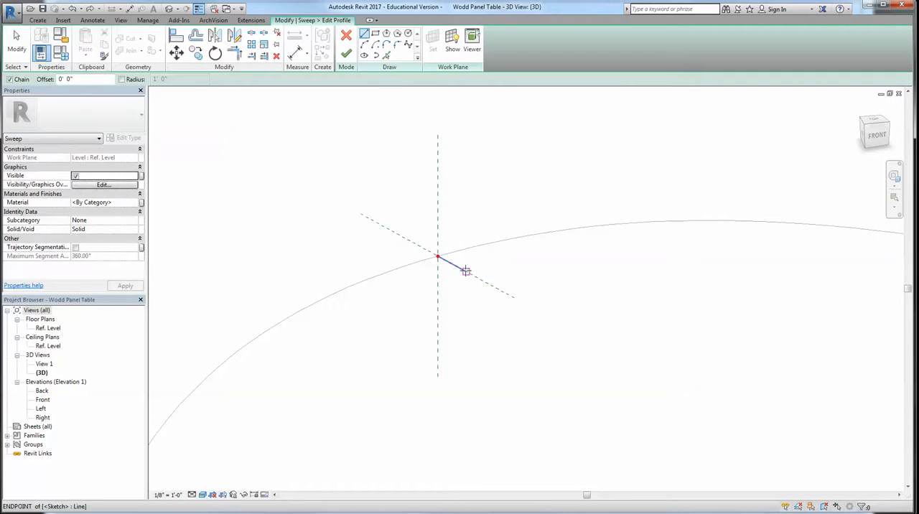
pyautogui.click(495, 227)
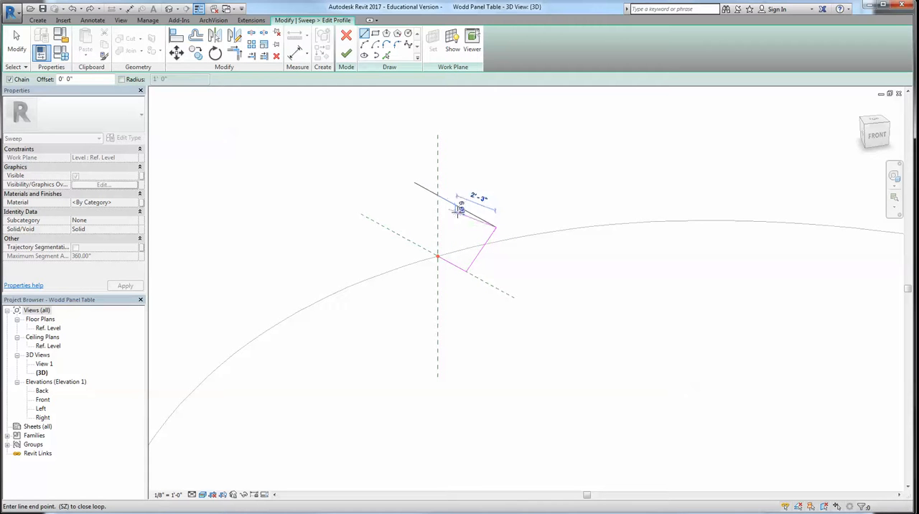
pyautogui.click(468, 214)
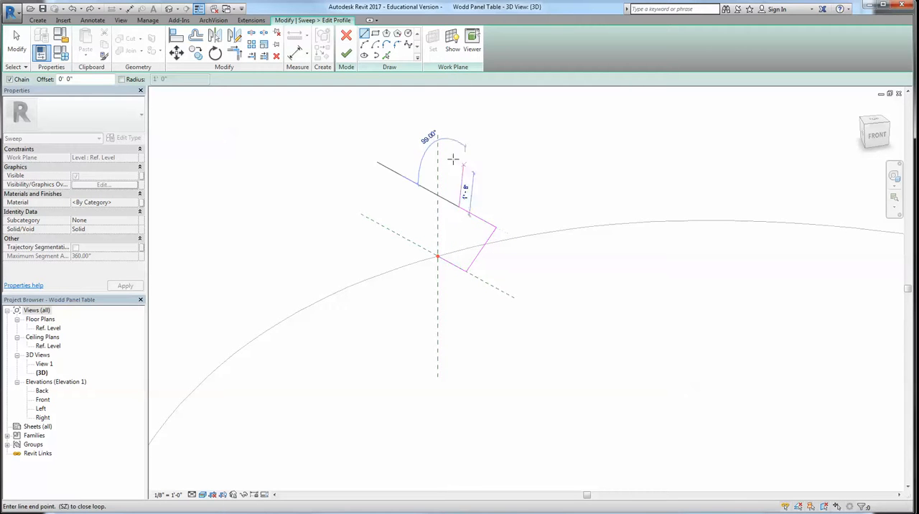
pyautogui.click(449, 150)
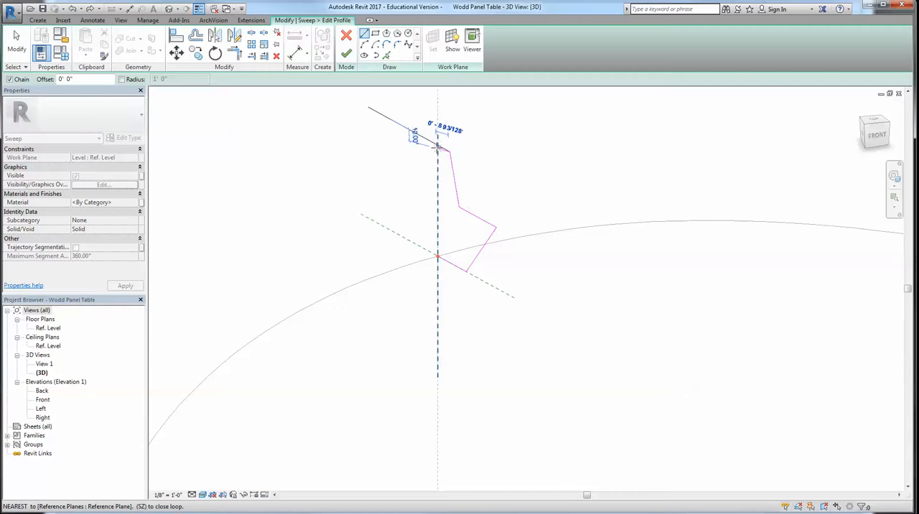
pyautogui.click(437, 147)
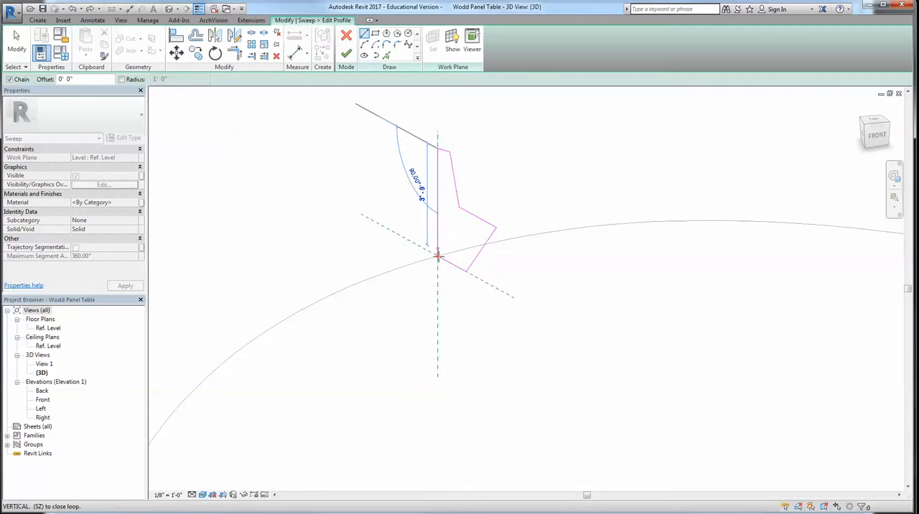
pyautogui.click(437, 256)
pyautogui.press('Escape')
pyautogui.press('Escape')
# Finish the profile sketch and complete the sweep along the curved path
pyautogui.scroll(-2, 485, 314)
pyautogui.keyDown('shift'); pyautogui.moveTo(485, 314); pyautogui.dragTo(488, 375, button='middle'); pyautogui.keyUp('shift')
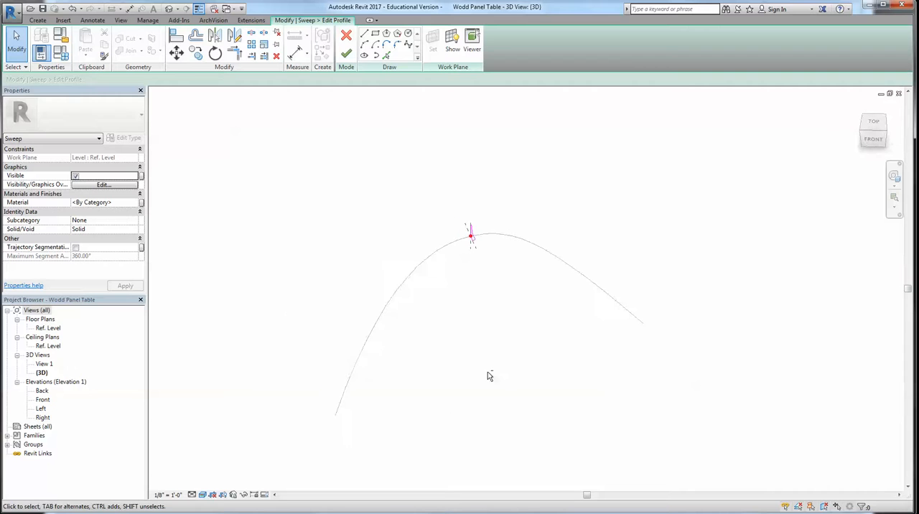
pyautogui.scroll(2, 505, 244)
pyautogui.click(346, 54)
pyautogui.click(345, 54)
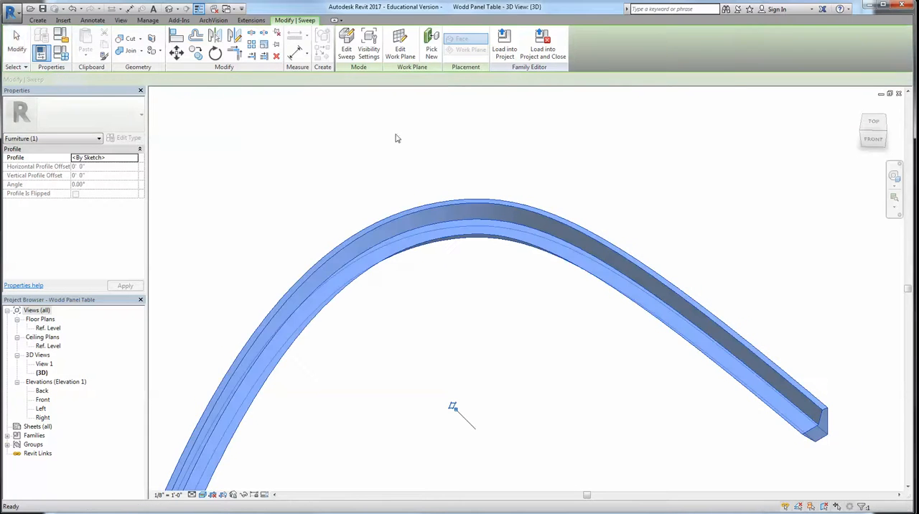
pyautogui.click(580, 272)
pyautogui.scroll(-2, 560, 341)
pyautogui.keyDown('shift'); pyautogui.moveTo(578, 353); pyautogui.dragTo(526, 259, button='middle'); pyautogui.keyUp('shift')
# Select the sweep and create a new material named Concrete for it
pyautogui.click(507, 238)
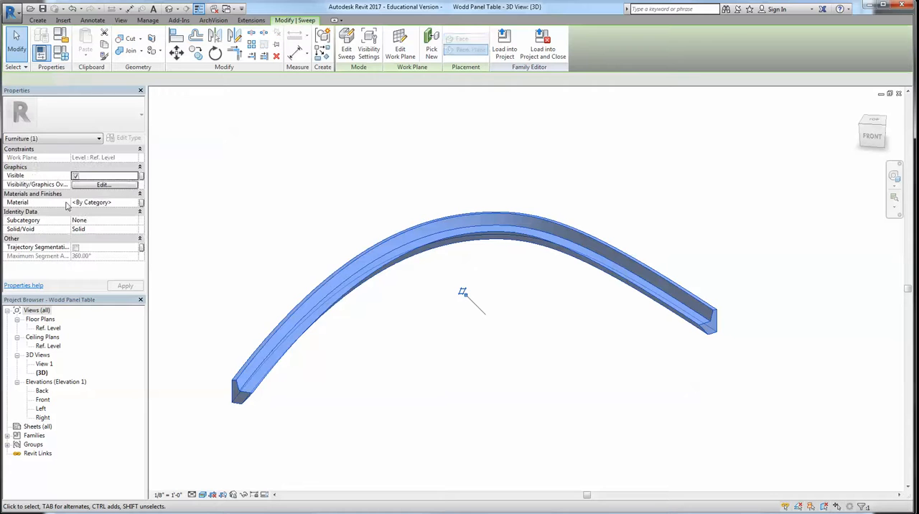
pyautogui.click(136, 204)
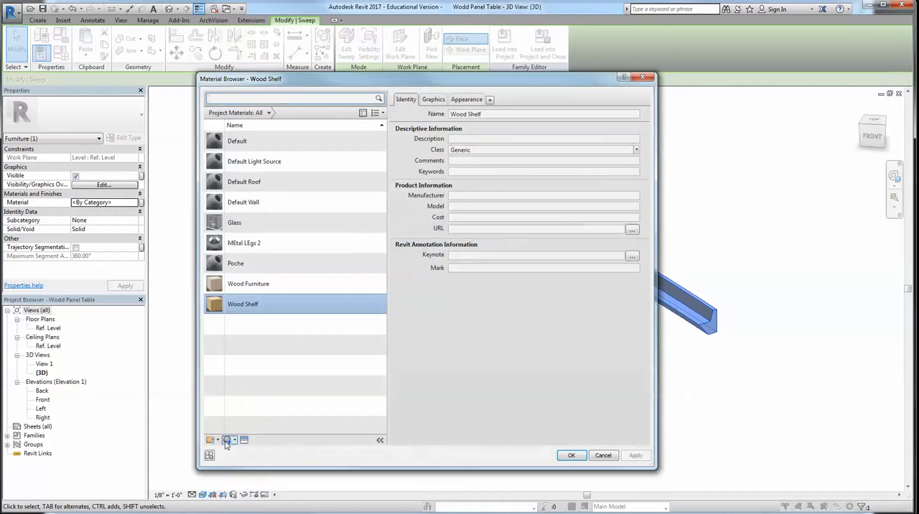
pyautogui.click(228, 440)
pyautogui.click(254, 450)
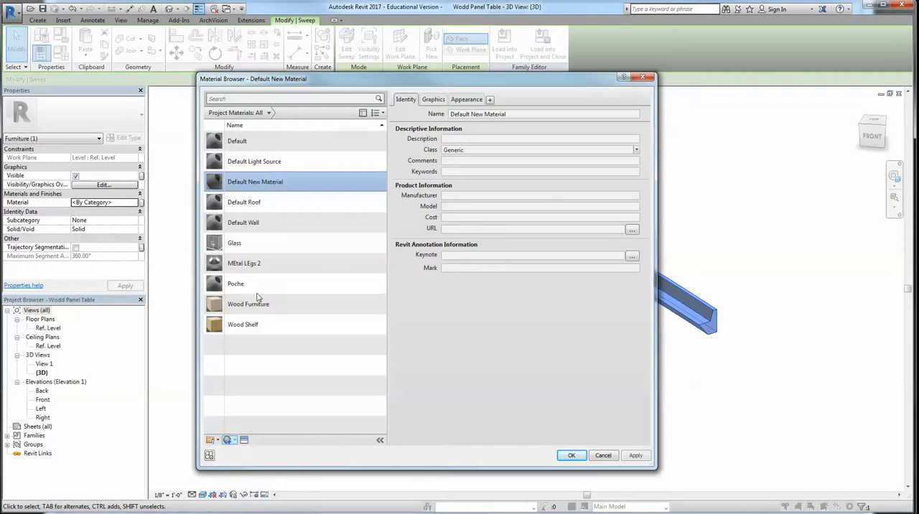
pyautogui.rightClick(253, 183)
pyautogui.click(269, 212)
pyautogui.write('C')
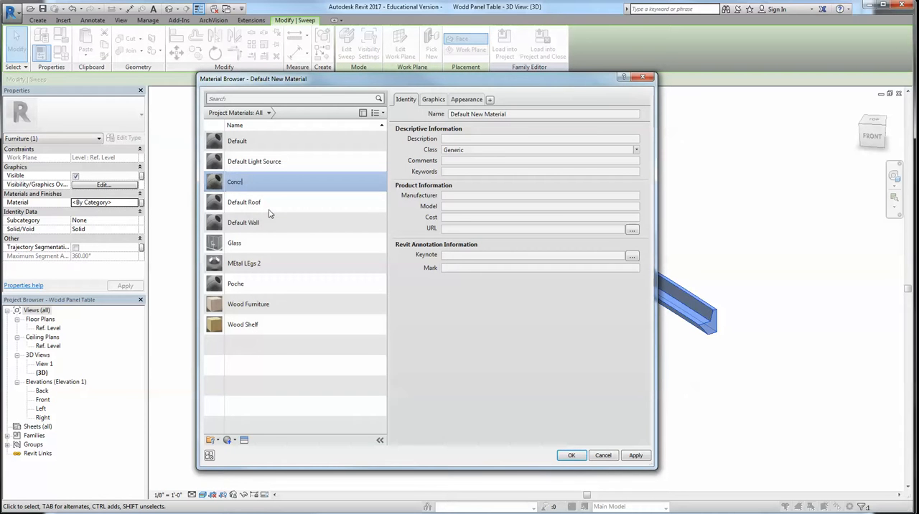
pyautogui.write('oncrete')
pyautogui.press('Return')
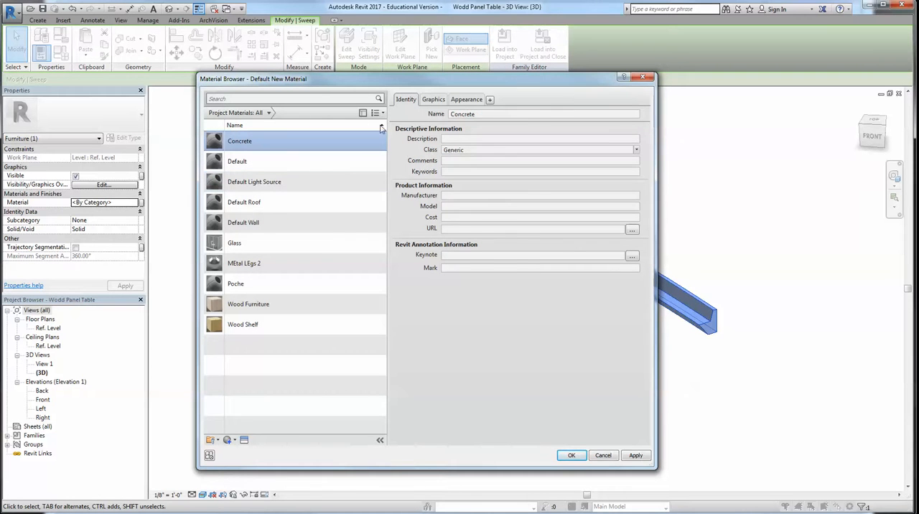
# Give the Concrete material the Exposed Aggregate - Coarse appearance from the Concrete library and apply it to the sweep
pyautogui.click(244, 441)
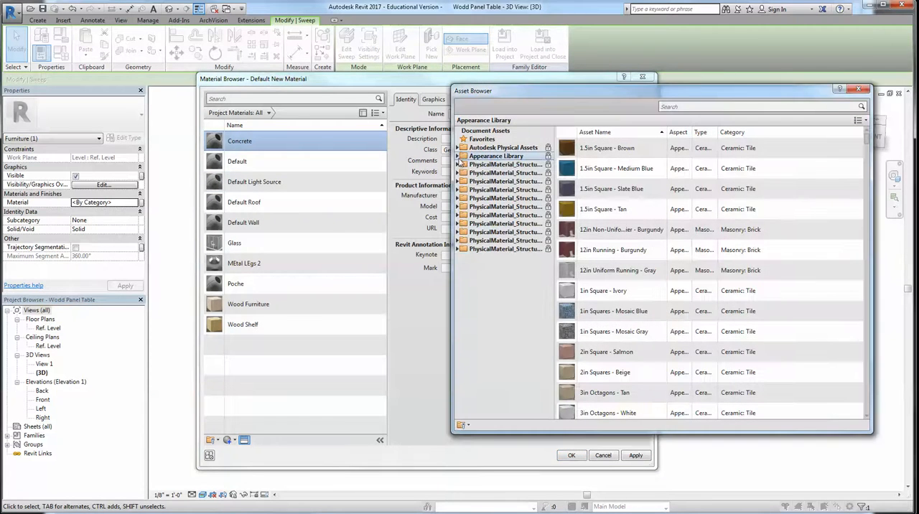
pyautogui.doubleClick(496, 156)
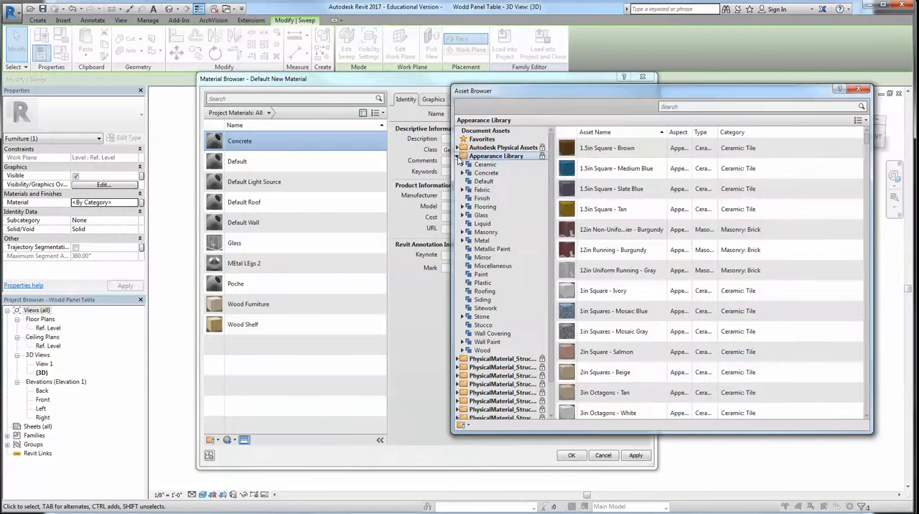
pyautogui.doubleClick(607, 190)
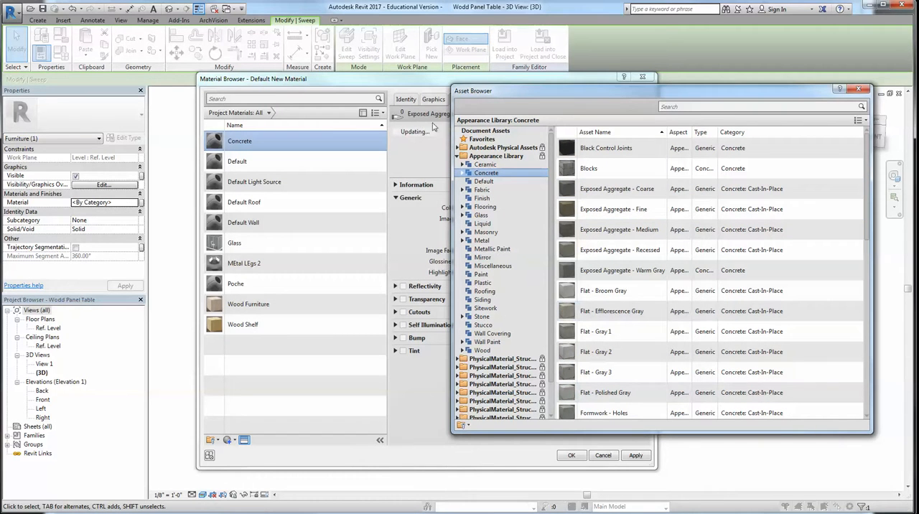
pyautogui.click(859, 88)
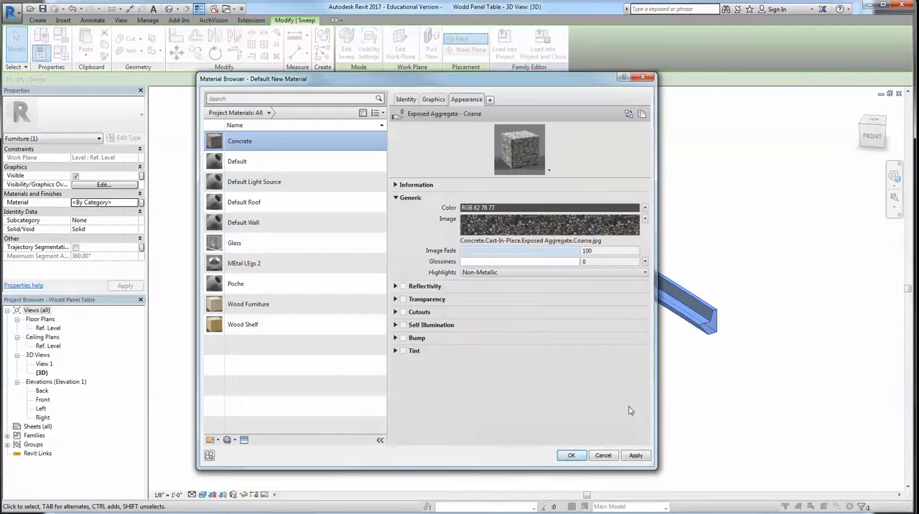
pyautogui.click(571, 455)
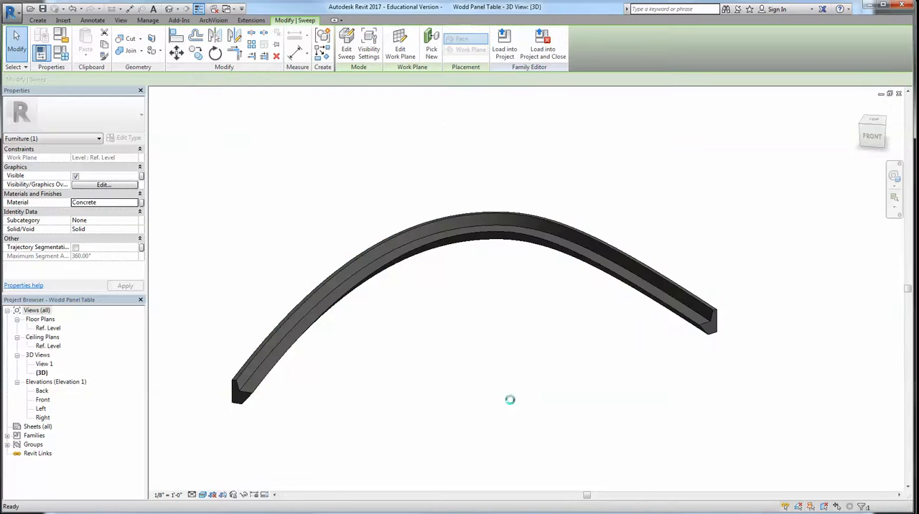
pyautogui.press('Escape')
# Load the swept family into the Furniture Options project, replacing the existing shelf unit, and inspect it on the floor
pyautogui.click(357, 50)
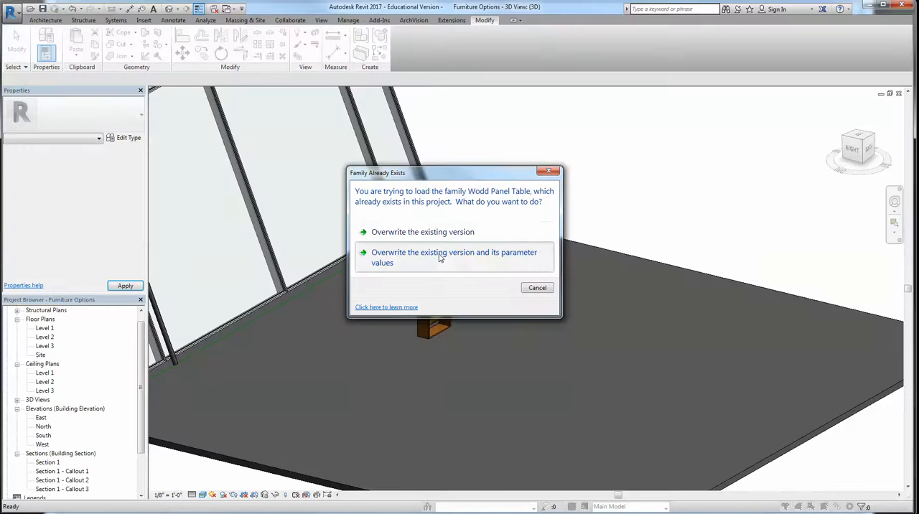
pyautogui.click(439, 257)
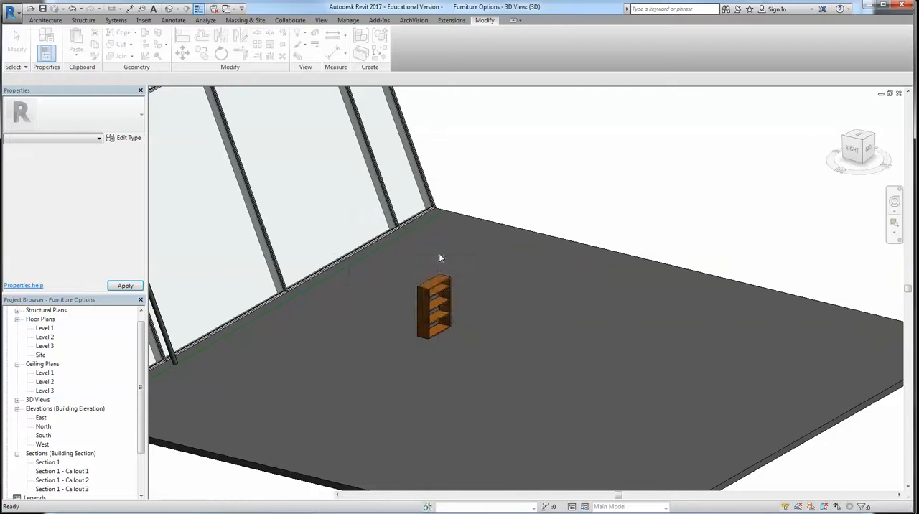
pyautogui.moveTo(318, 338); pyautogui.dragTo(616, 310)
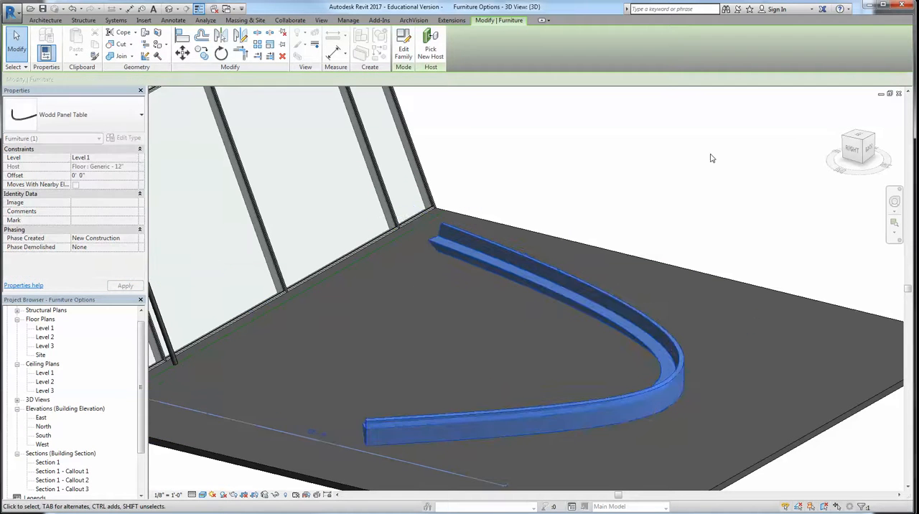
pyautogui.click(709, 158)
pyautogui.keyDown('shift'); pyautogui.moveTo(709, 158); pyautogui.dragTo(562, 328, button='middle'); pyautogui.keyUp('shift')
pyautogui.scroll(6, 603, 410)
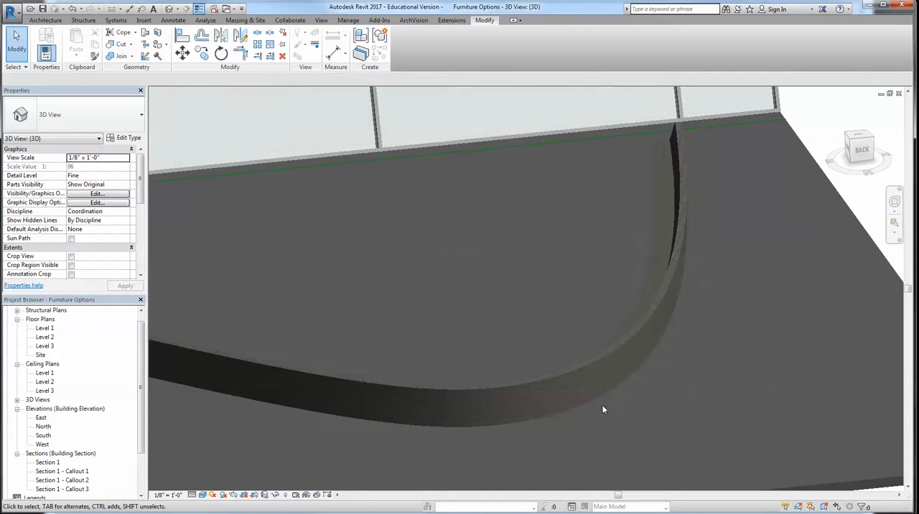
pyautogui.scroll(-8, 603, 410)
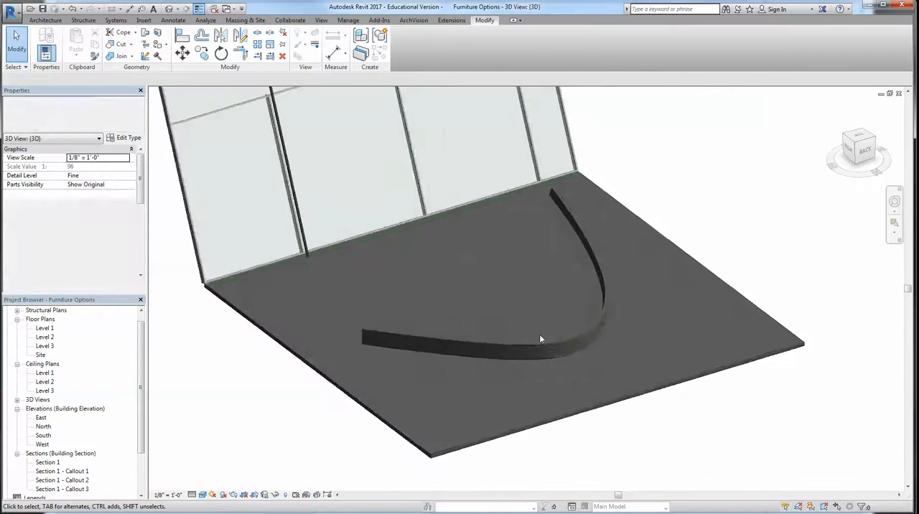
# Open the placed curved furniture's family for editing
pyautogui.click(577, 338)
pyautogui.click(404, 45)
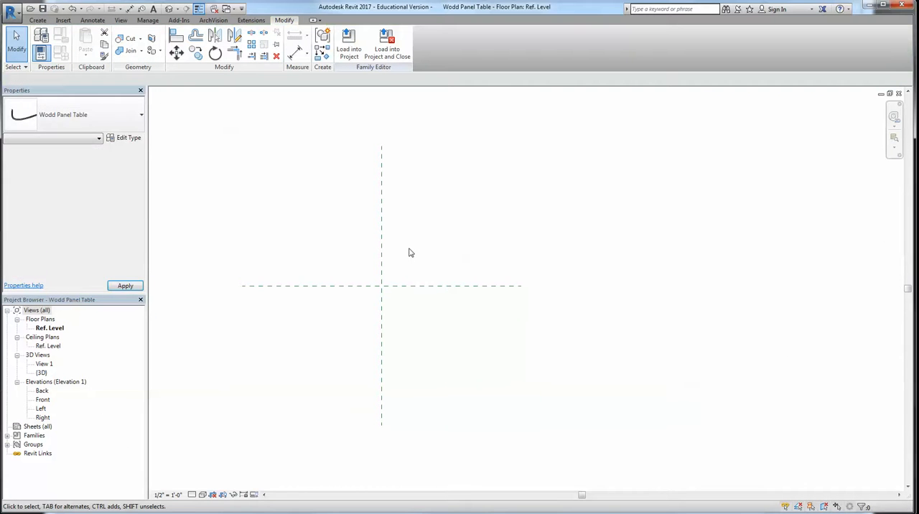
# Start a solid swept blend in the family's 3D view and sketch an S-shaped spline as its path
pyautogui.scroll(-1, 407, 278)
pyautogui.click(170, 10)
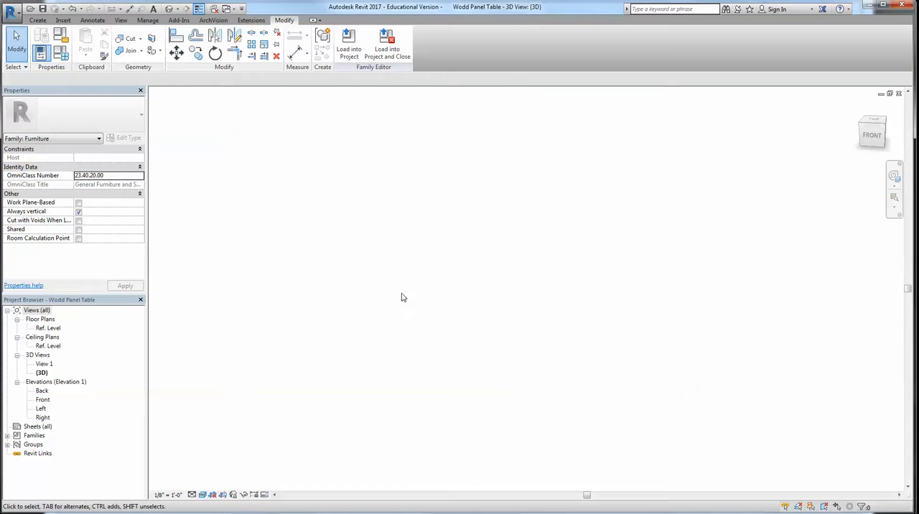
pyautogui.click(37, 19)
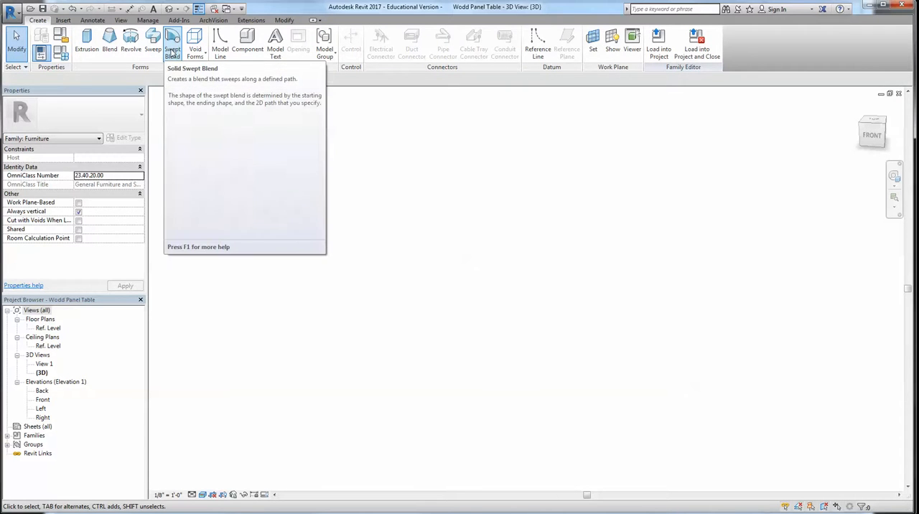
pyautogui.click(173, 51)
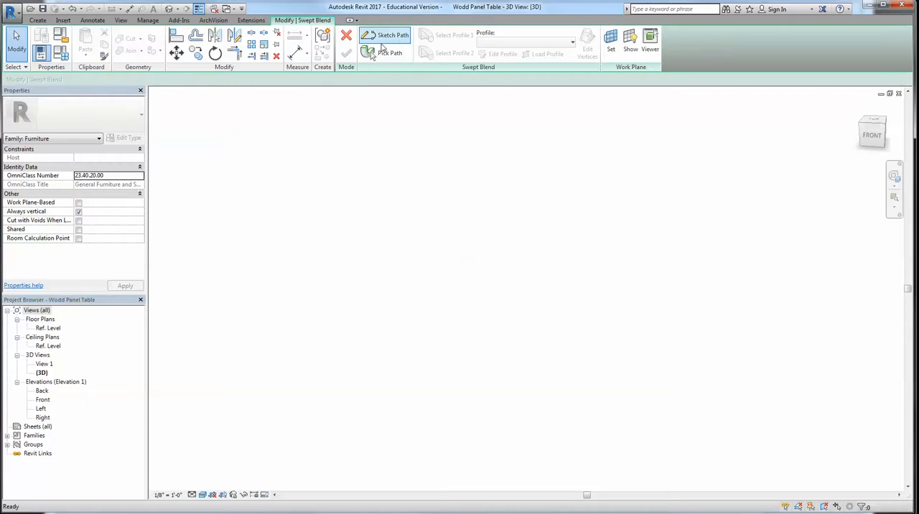
pyautogui.click(386, 35)
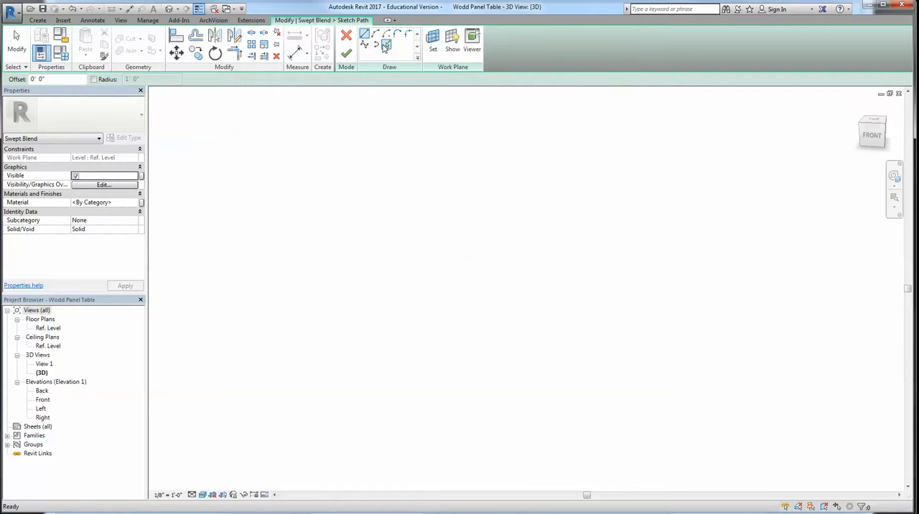
pyautogui.click(366, 44)
pyautogui.click(402, 278)
pyautogui.click(483, 278)
pyautogui.click(555, 303)
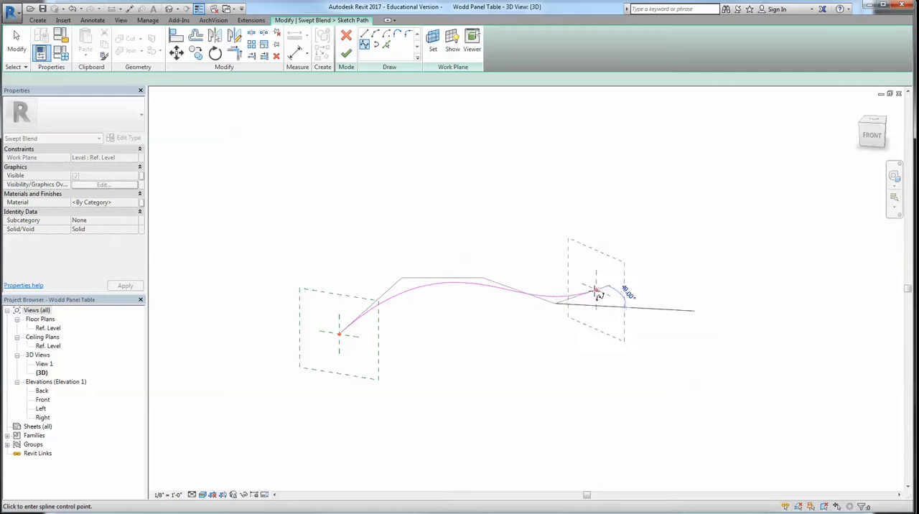
pyautogui.click(601, 294)
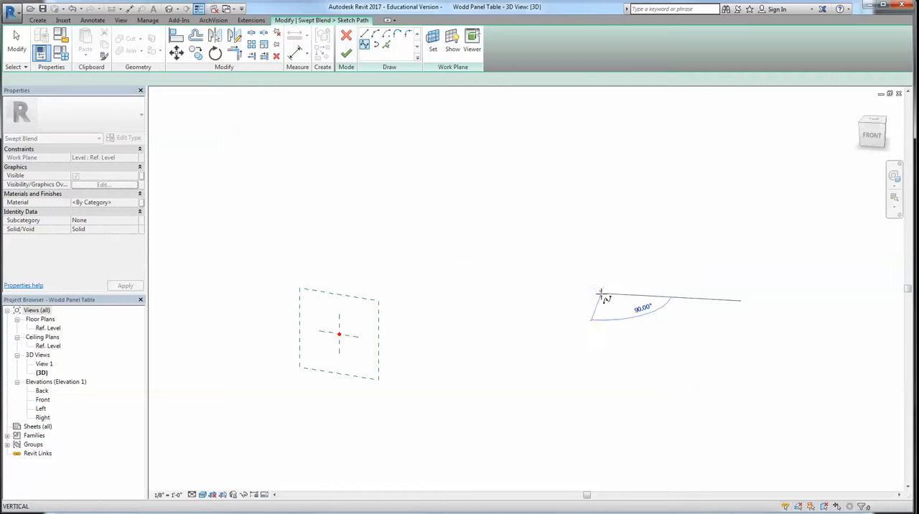
pyautogui.click(503, 208)
pyautogui.press('Escape')
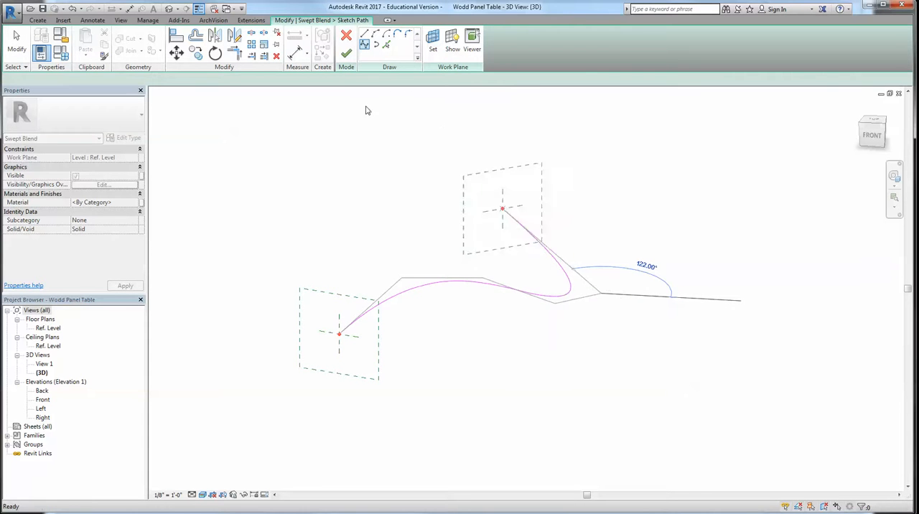
pyautogui.click(346, 54)
# Sketch the first profile at the path's start as a closed six-line bench outline about 4'-9" tall with a raised back
pyautogui.click(447, 36)
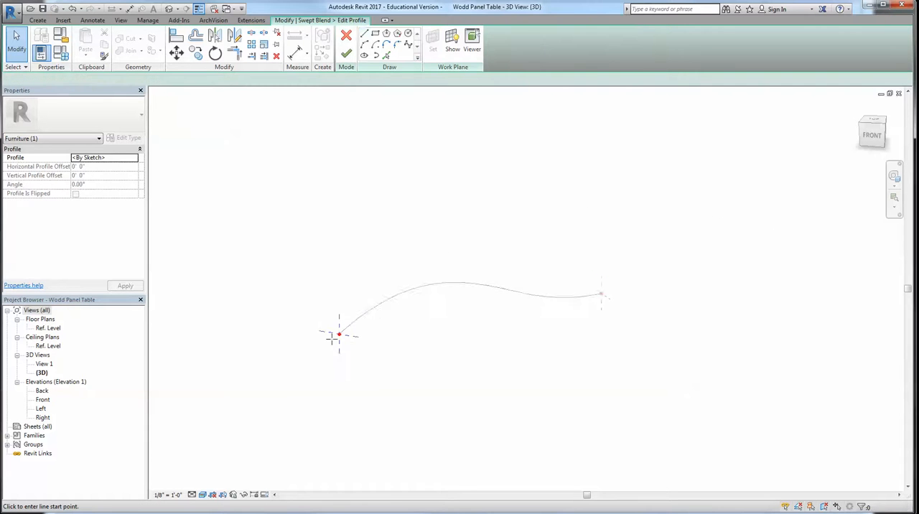
pyautogui.scroll(5, 336, 333)
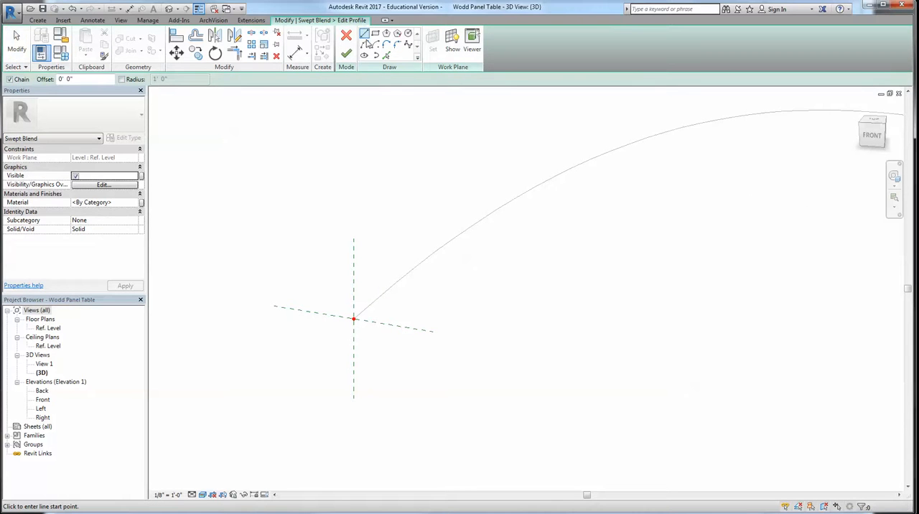
pyautogui.click(353, 318)
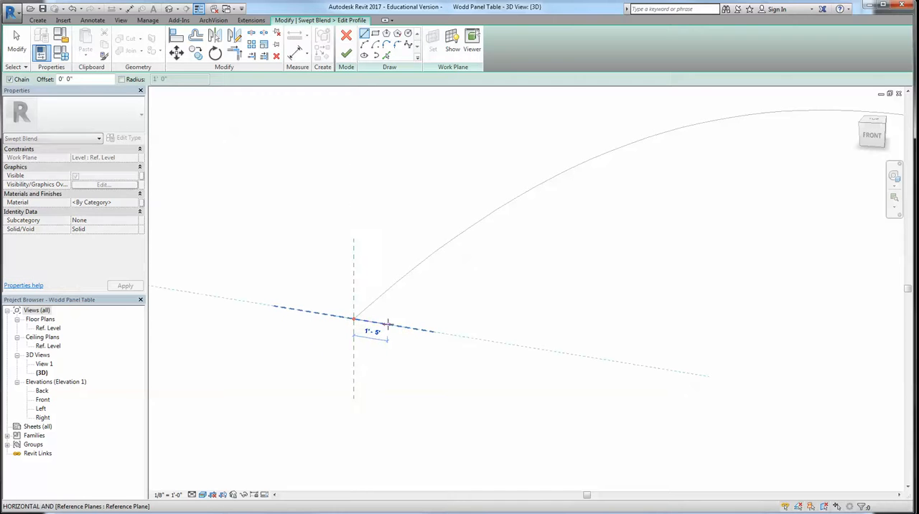
pyautogui.click(391, 325)
pyautogui.click(421, 270)
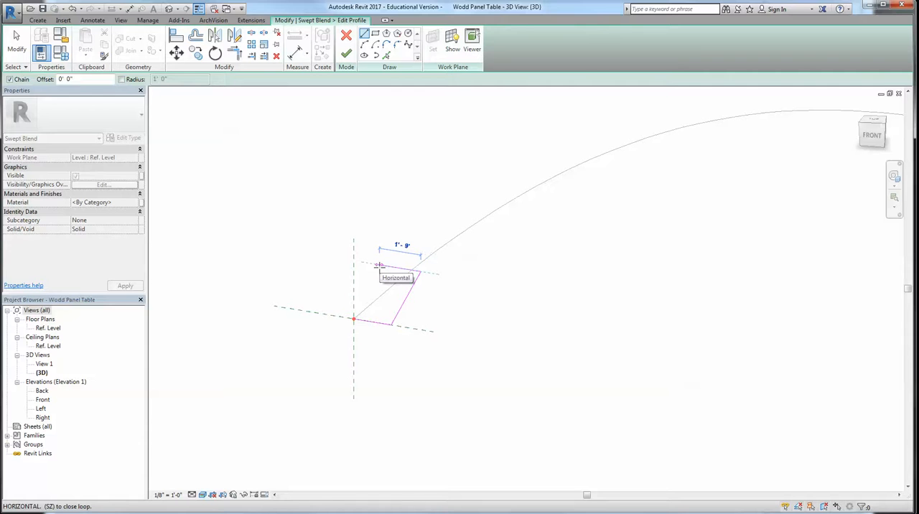
pyautogui.click(379, 266)
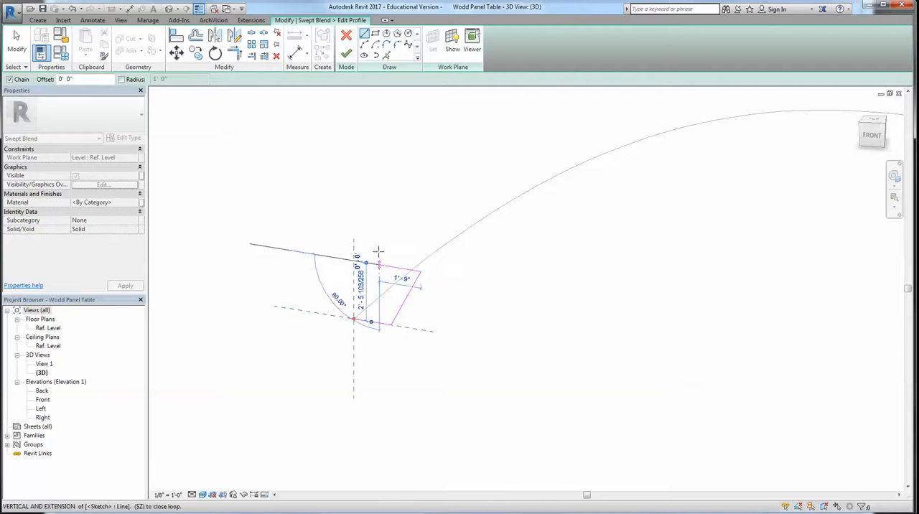
pyautogui.click(362, 208)
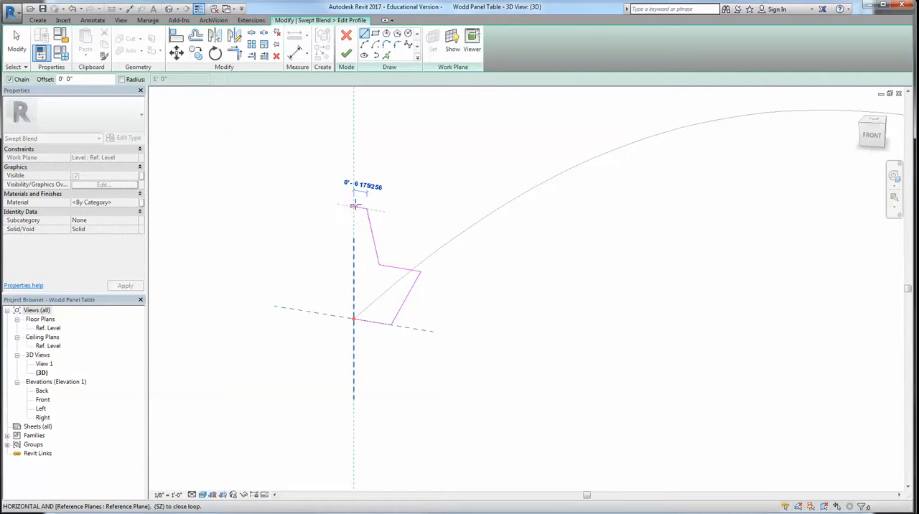
pyautogui.click(354, 206)
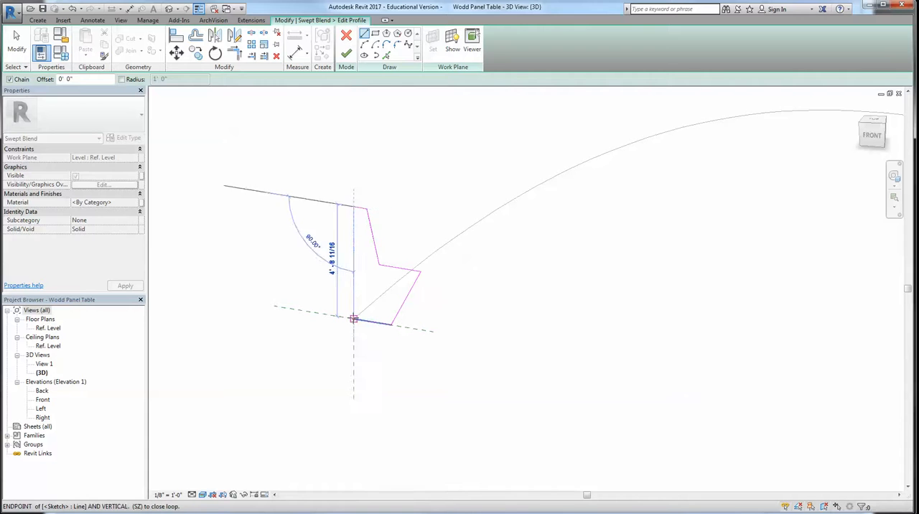
pyautogui.click(353, 318)
pyautogui.click(346, 53)
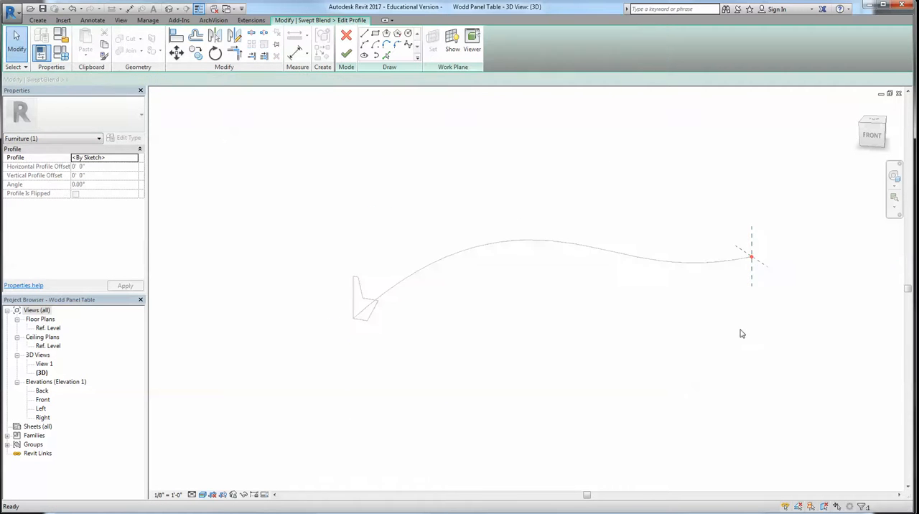
# Sketch a similar closed bench-shaped second profile at the path's other end and finish the swept blend
pyautogui.keyDown('shift'); pyautogui.moveTo(544, 386); pyautogui.dragTo(468, 401, button='middle'); pyautogui.keyUp('shift')
pyautogui.scroll(4, 468, 401)
pyautogui.click(407, 381)
pyautogui.click(437, 375)
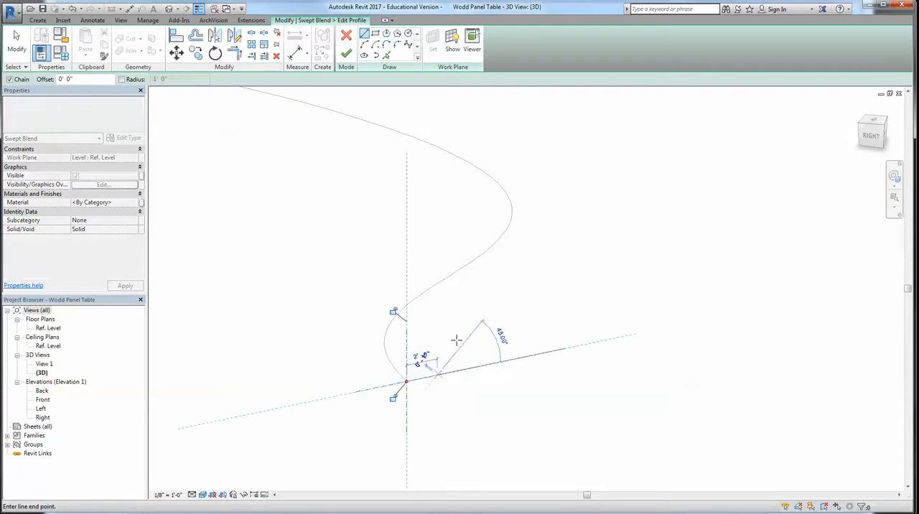
pyautogui.click(428, 337)
pyautogui.click(422, 341)
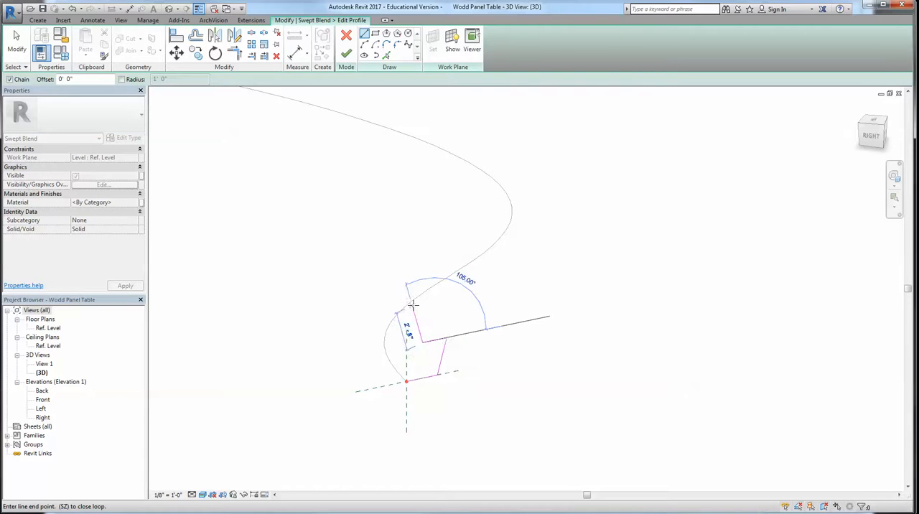
pyautogui.click(410, 309)
pyautogui.click(407, 380)
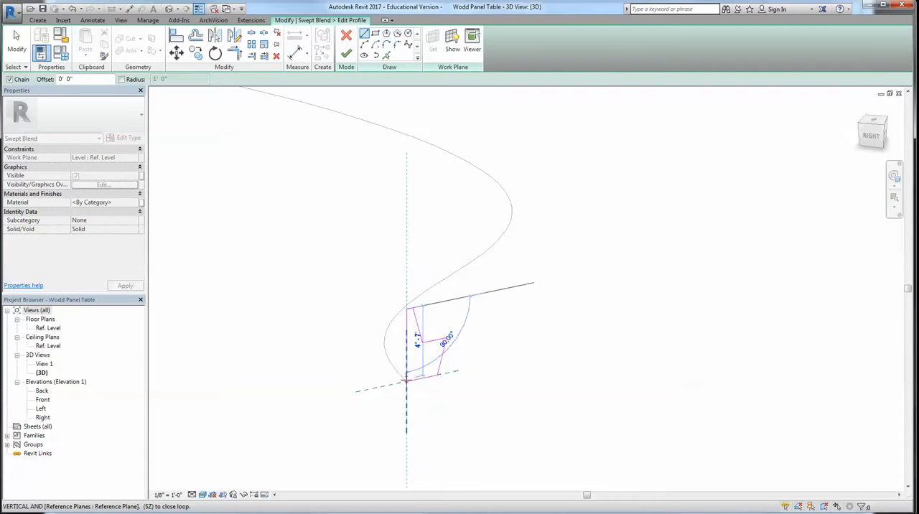
pyautogui.click(346, 54)
pyautogui.scroll(-2, 372, 327)
pyautogui.keyDown('shift'); pyautogui.moveTo(338, 336); pyautogui.dragTo(433, 355, button='middle'); pyautogui.keyUp('shift')
pyautogui.click(346, 54)
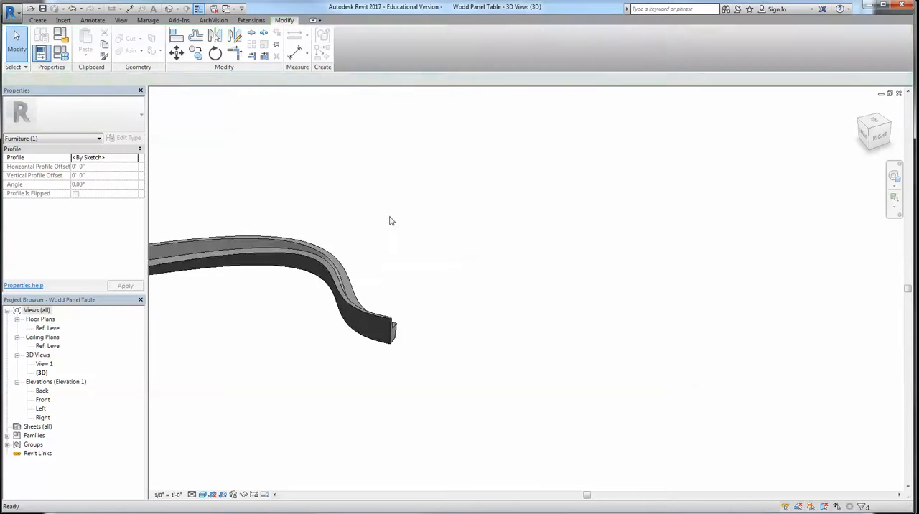
# Examine the swept blend's curved body and both end profiles from several angles
pyautogui.click(525, 412)
pyautogui.scroll(4, 586, 316)
pyautogui.keyDown('shift'); pyautogui.moveTo(586, 316); pyautogui.dragTo(501, 359, button='middle'); pyautogui.keyUp('shift')
pyautogui.keyDown('shift'); pyautogui.moveTo(441, 271); pyautogui.dragTo(476, 373, button='middle'); pyautogui.keyUp('shift')
pyautogui.moveTo(677, 341); pyautogui.dragTo(564, 338, button='middle')
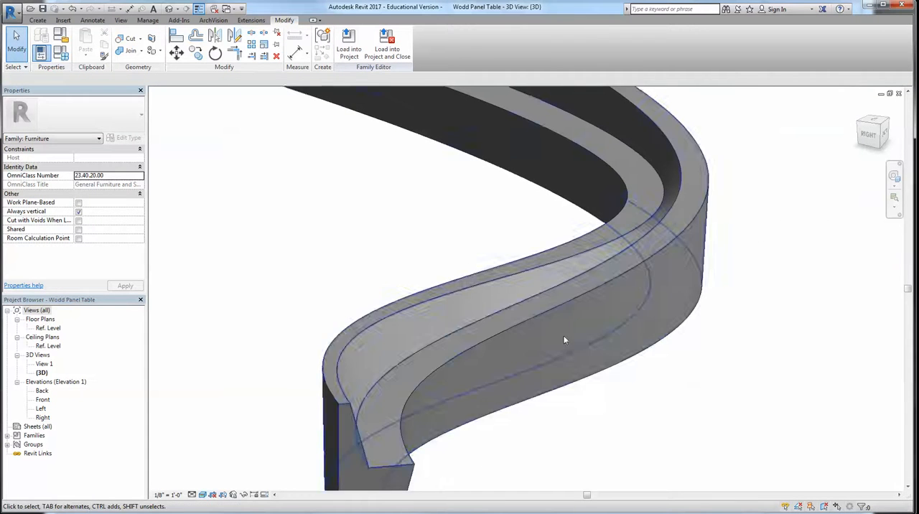
pyautogui.keyDown('shift'); pyautogui.moveTo(693, 203); pyautogui.dragTo(605, 348, button='middle'); pyautogui.keyUp('shift')
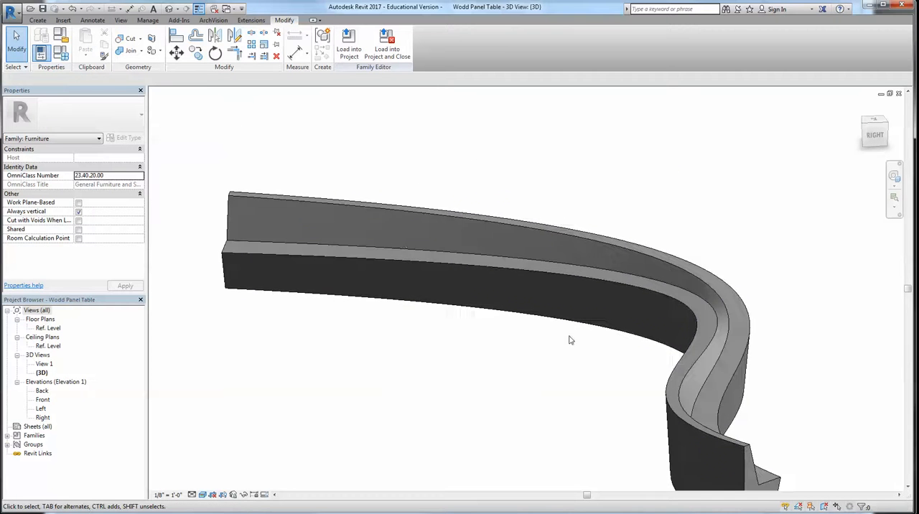
pyautogui.keyDown('shift'); pyautogui.moveTo(350, 292); pyautogui.dragTo(519, 316, button='middle'); pyautogui.keyUp('shift')
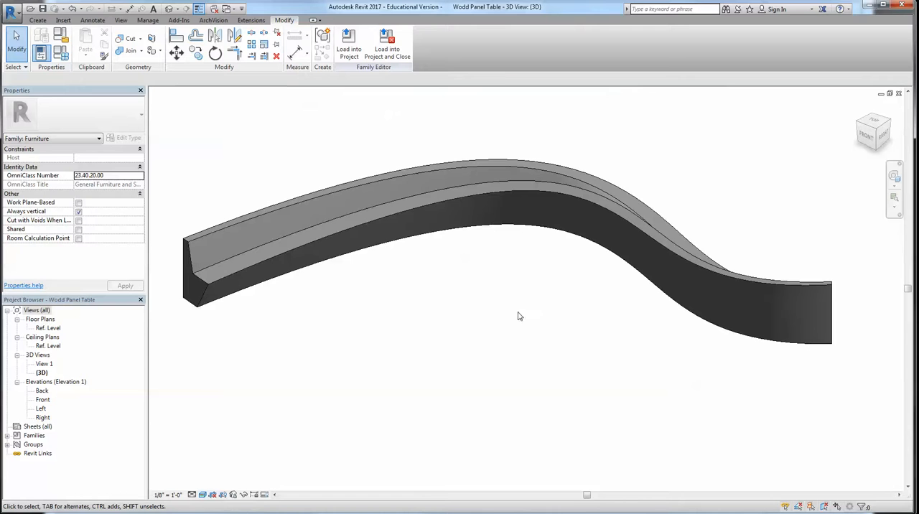
# Assign the existing Concrete material to the swept blend
pyautogui.click(452, 205)
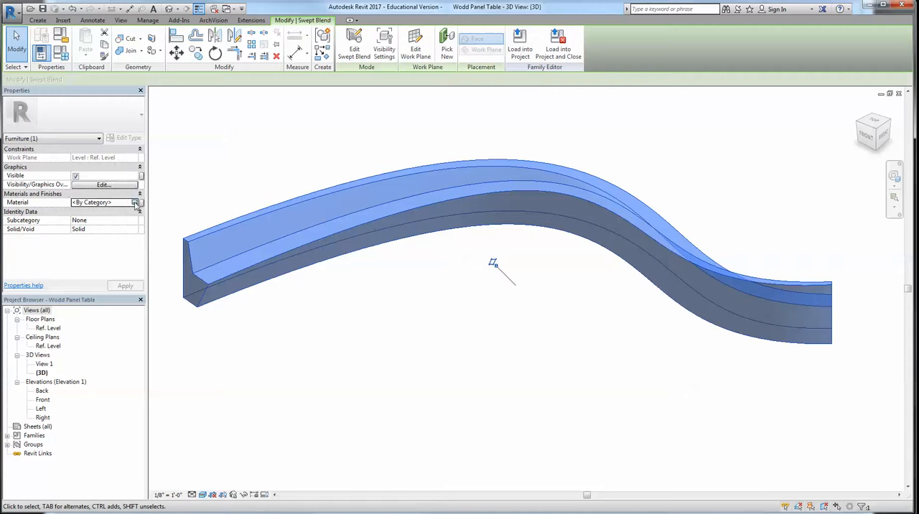
pyautogui.click(134, 203)
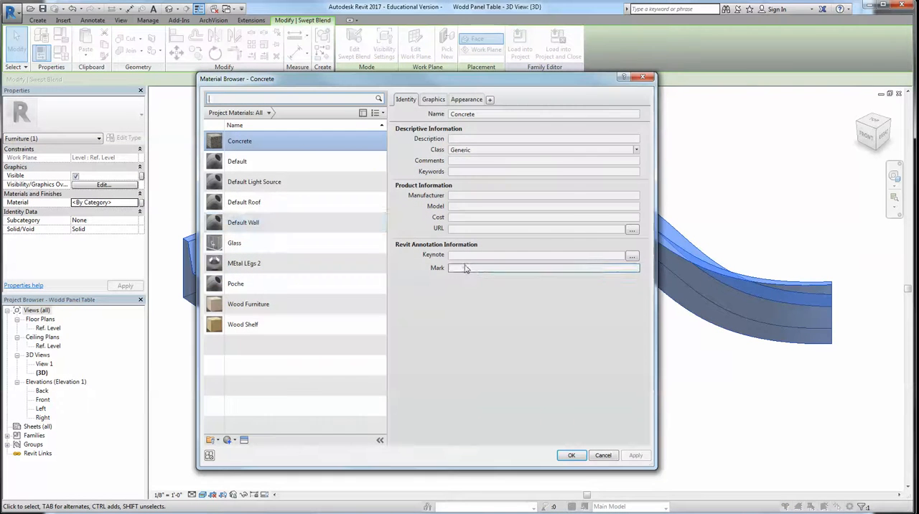
pyautogui.click(567, 456)
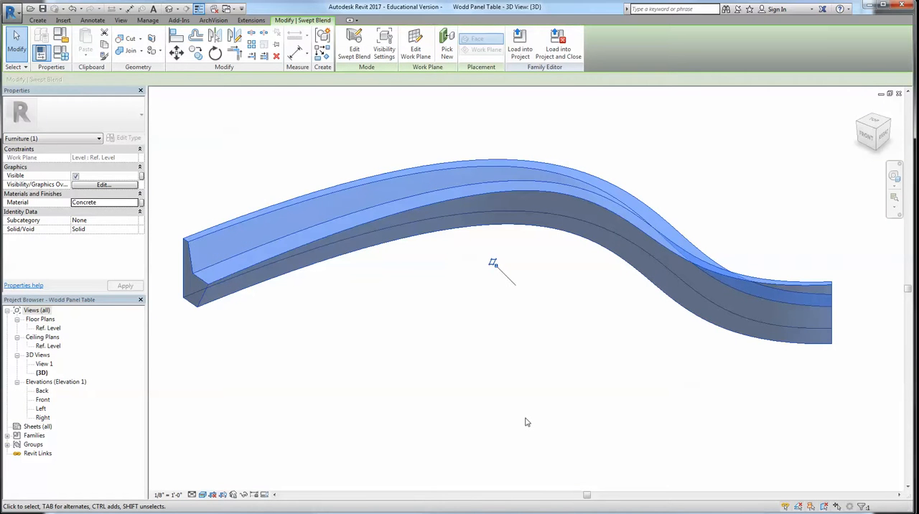
pyautogui.click(470, 323)
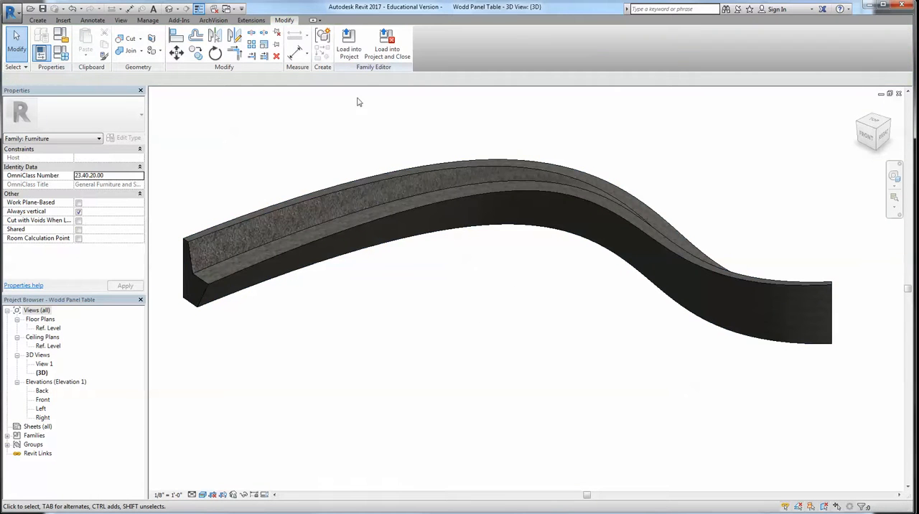
# Load the family into the Furniture Options project, overwriting the existing version and its parameter values, and inspect the curved bench on the floor
pyautogui.click(348, 43)
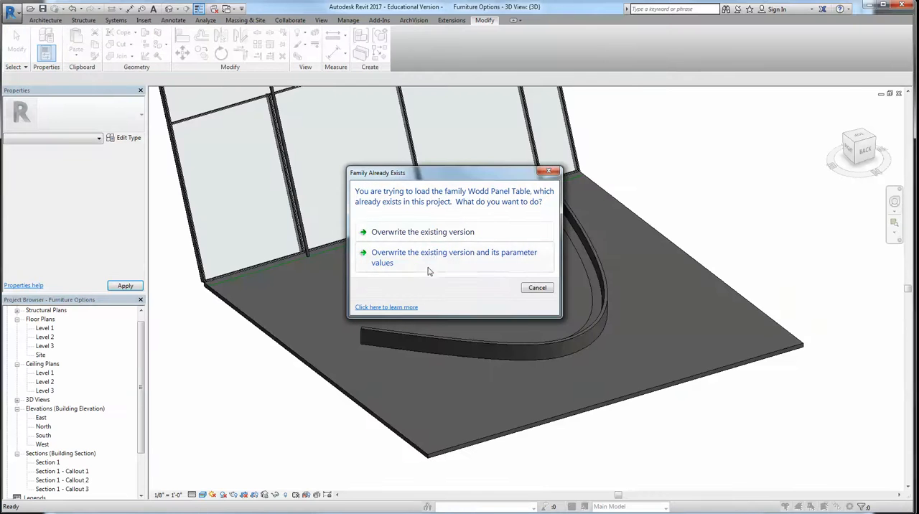
pyautogui.click(427, 267)
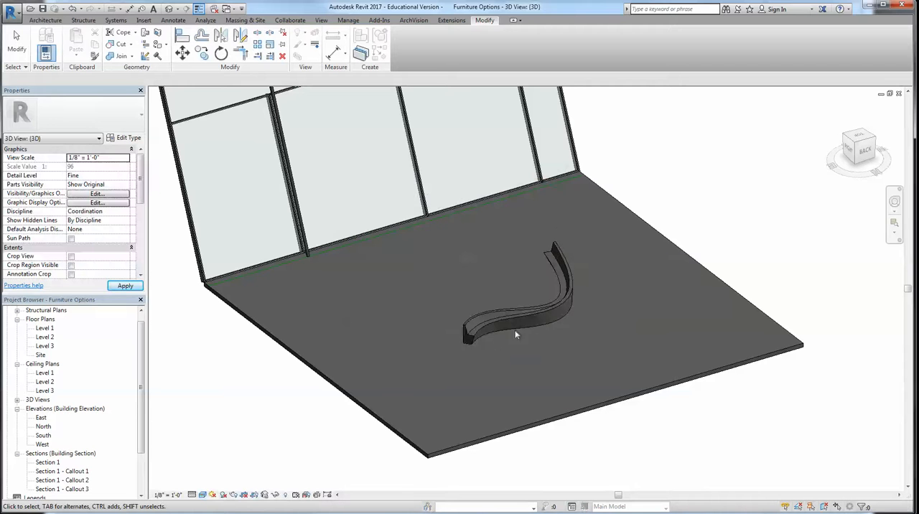
pyautogui.scroll(3, 506, 326)
pyautogui.keyDown('shift'); pyautogui.moveTo(578, 297); pyautogui.dragTo(605, 360, button='middle'); pyautogui.keyUp('shift')
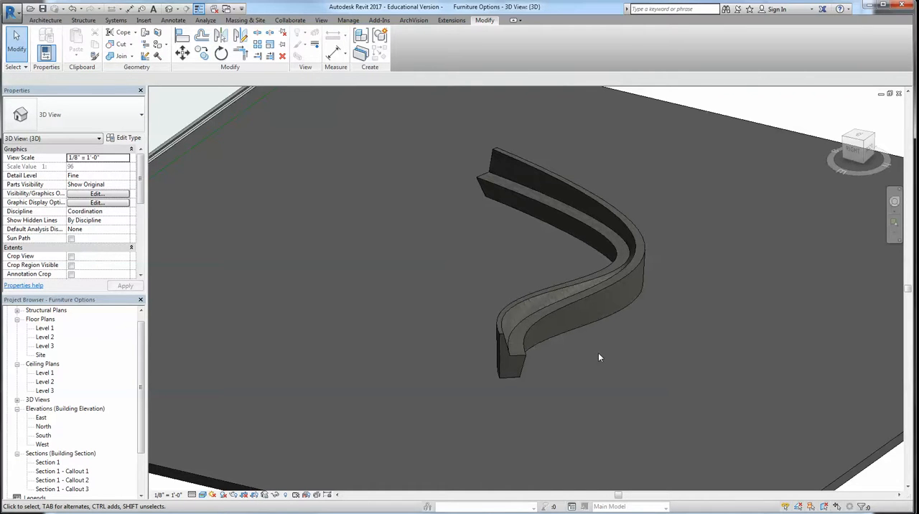
# Open the placed curved bench's family for editing and delete its swept blend, checking the 3D and Ref. Level views
pyautogui.click(575, 290)
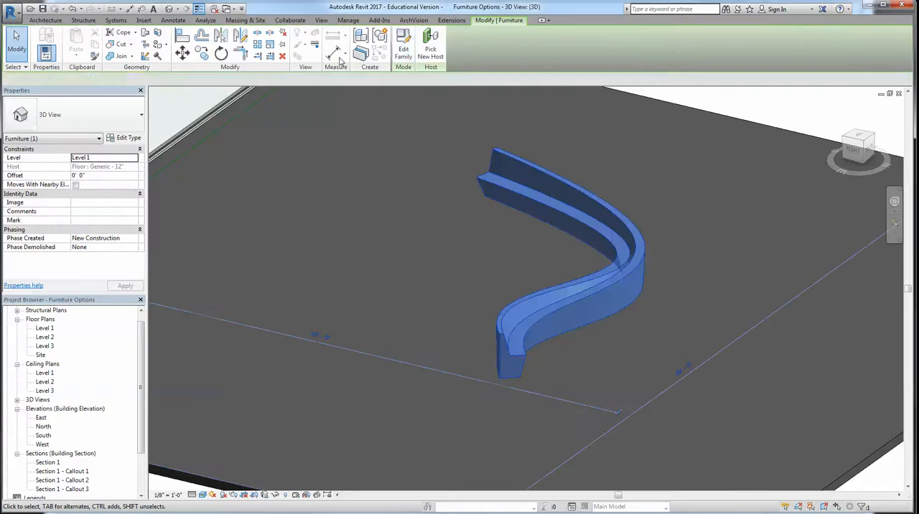
pyautogui.click(403, 45)
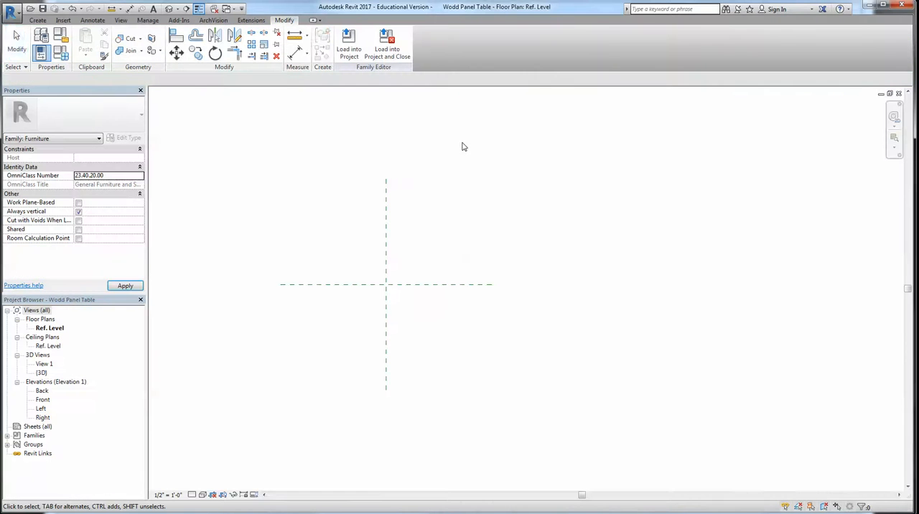
pyautogui.click(170, 10)
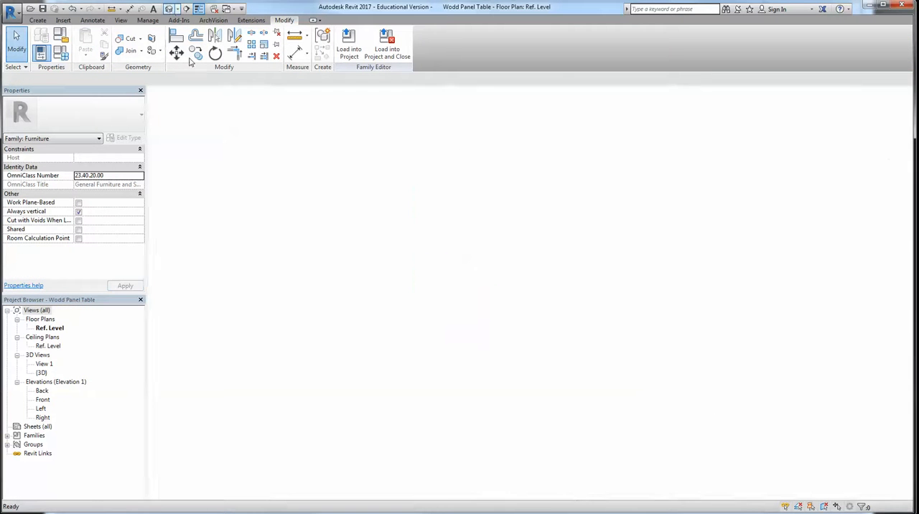
pyautogui.click(377, 218)
pyautogui.press('Delete')
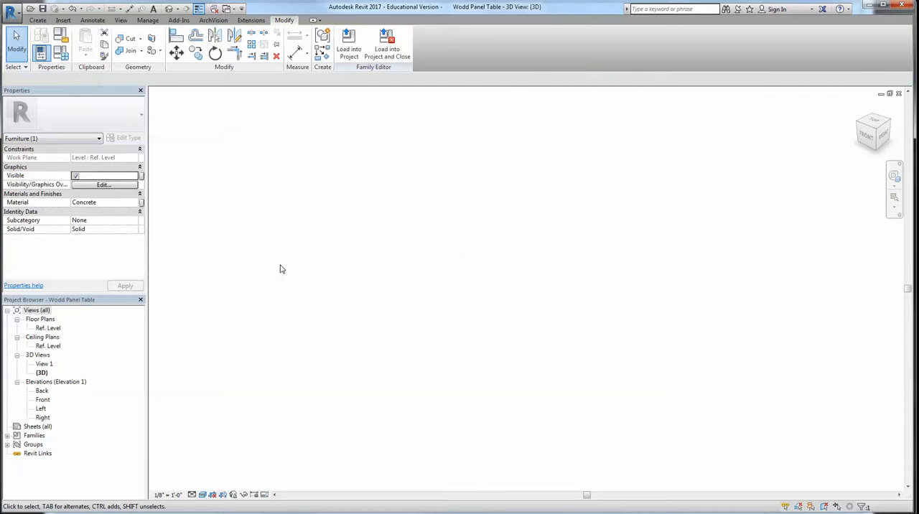
pyautogui.doubleClick(48, 327)
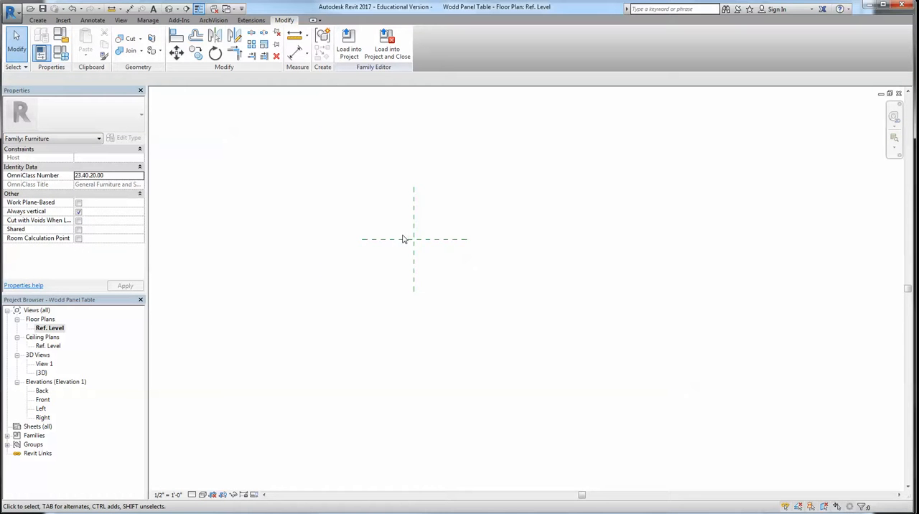
pyautogui.click(170, 10)
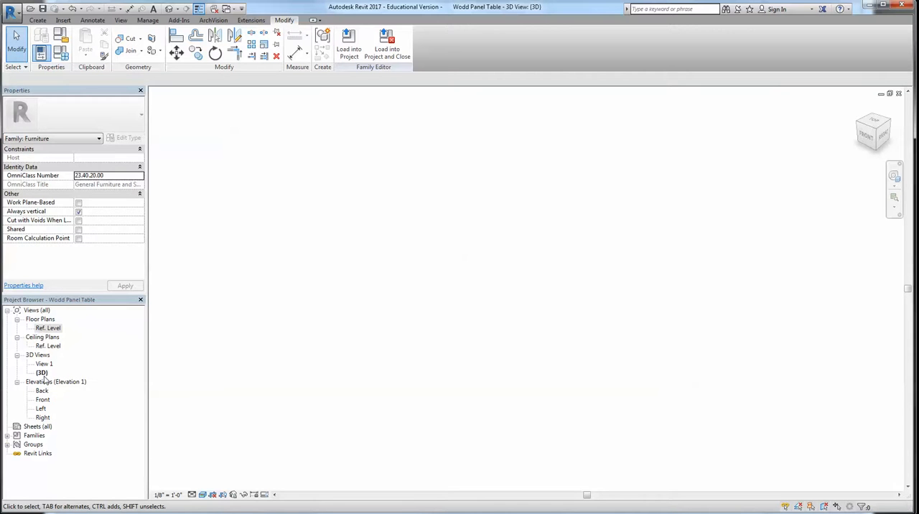
# Draw a diagonal reference plane at about 45° across both centre planes in the Ref. Level floor plan
pyautogui.doubleClick(48, 328)
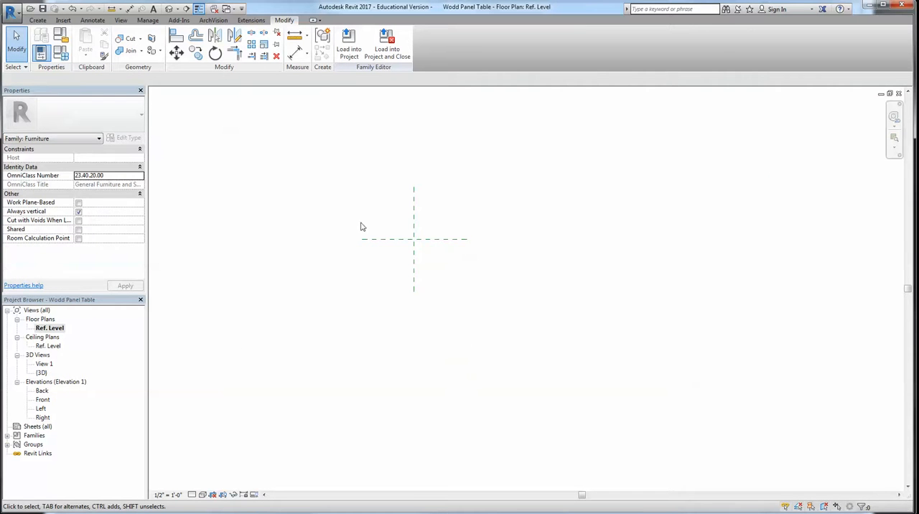
pyautogui.click(38, 20)
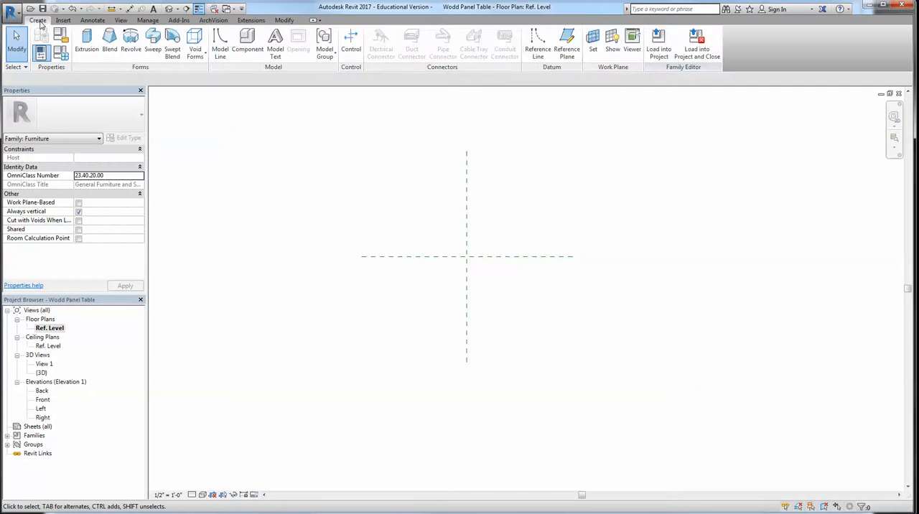
pyautogui.click(566, 43)
pyautogui.click(366, 214)
pyautogui.click(511, 360)
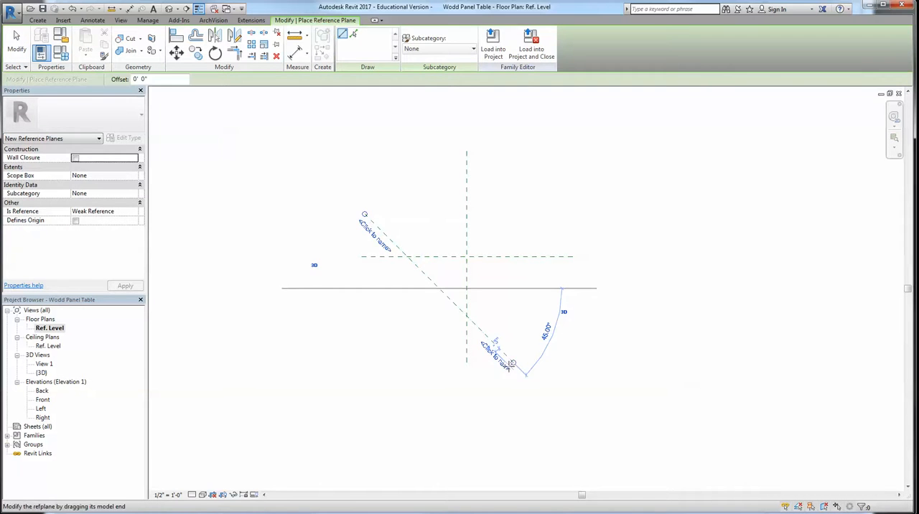
pyautogui.press('Escape')
pyautogui.press('Escape')
# Name the diagonal reference plane Hello
pyautogui.click(447, 302)
pyautogui.scroll(2, 495, 370)
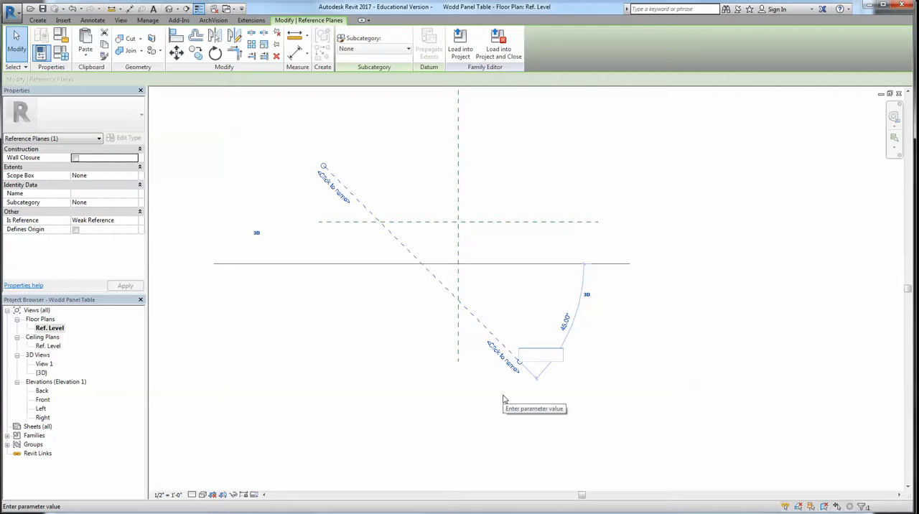
pyautogui.press('Return')
pyautogui.click(394, 349)
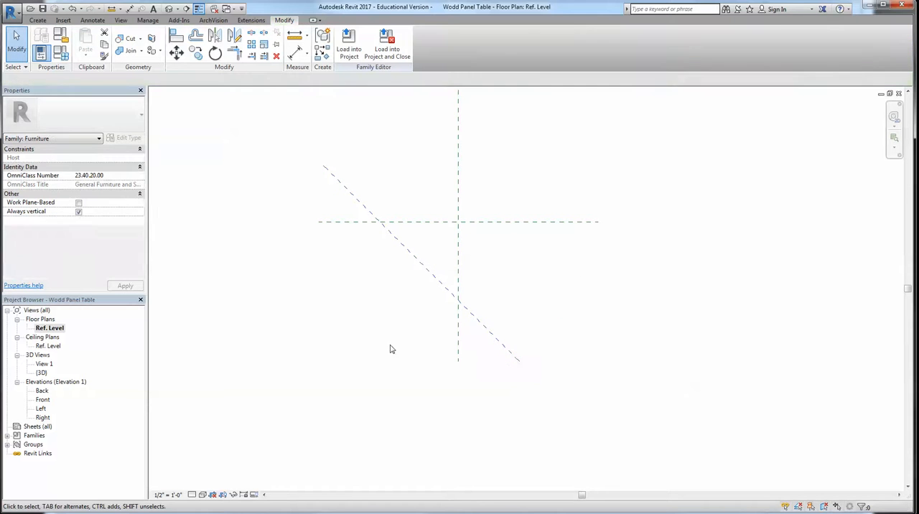
# Set the work plane to Reference Plane : Hello in the 3D view and show it
pyautogui.click(170, 9)
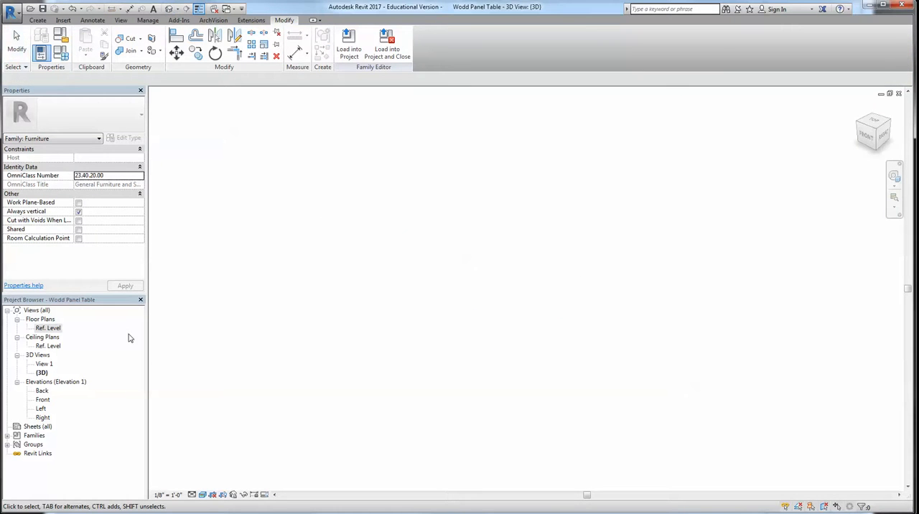
pyautogui.click(37, 20)
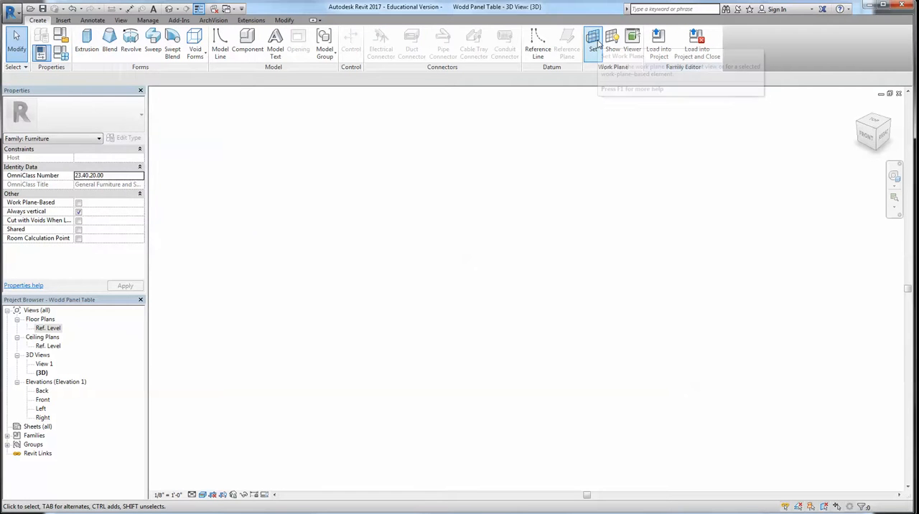
pyautogui.click(597, 43)
pyautogui.click(480, 160)
pyautogui.click(474, 186)
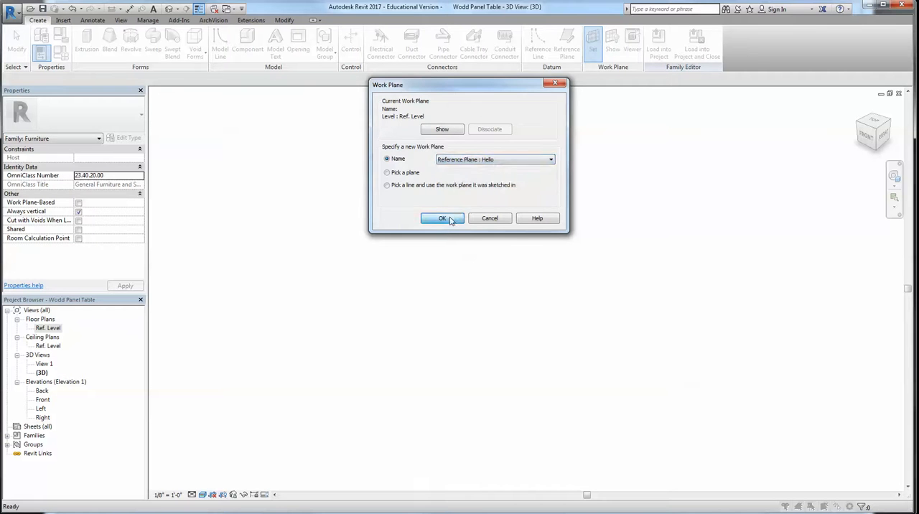
pyautogui.click(442, 217)
pyautogui.click(615, 47)
pyautogui.keyDown('shift'); pyautogui.moveTo(477, 288); pyautogui.dragTo(438, 182, button='middle'); pyautogui.keyUp('shift')
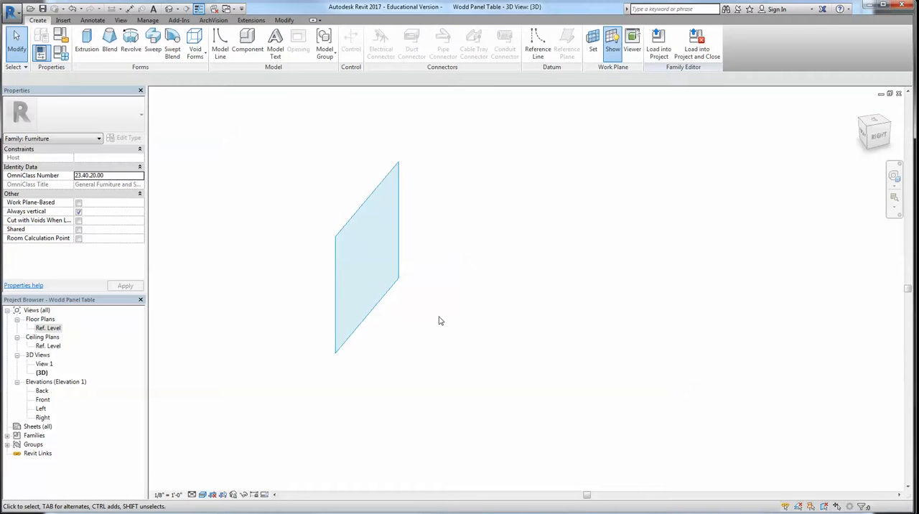
# Extrude a rectangle about 8' wide on the Hello plane and stretch the box to a depth of about 9' 6"
pyautogui.click(87, 43)
pyautogui.click(376, 219)
pyautogui.click(350, 295)
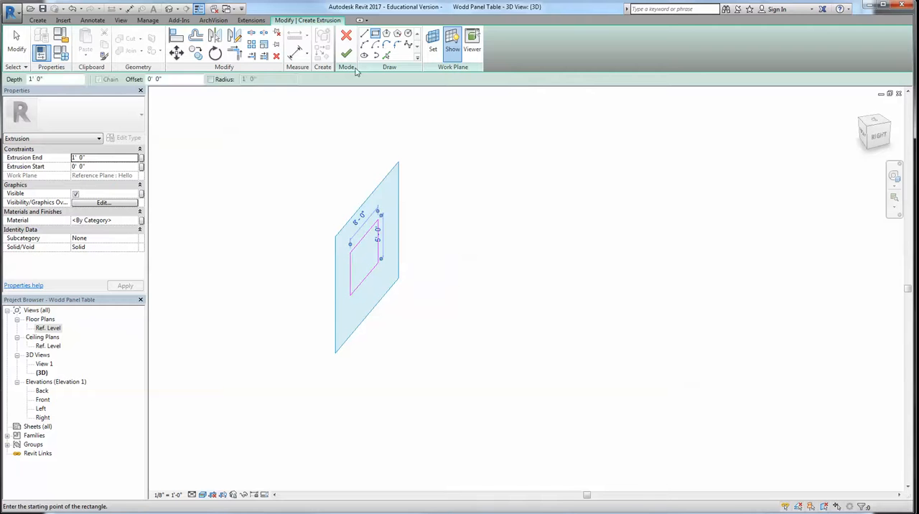
pyautogui.click(345, 54)
pyautogui.click(469, 281)
pyautogui.click(367, 252)
pyautogui.moveTo(349, 239); pyautogui.dragTo(460, 276)
pyautogui.click(504, 345)
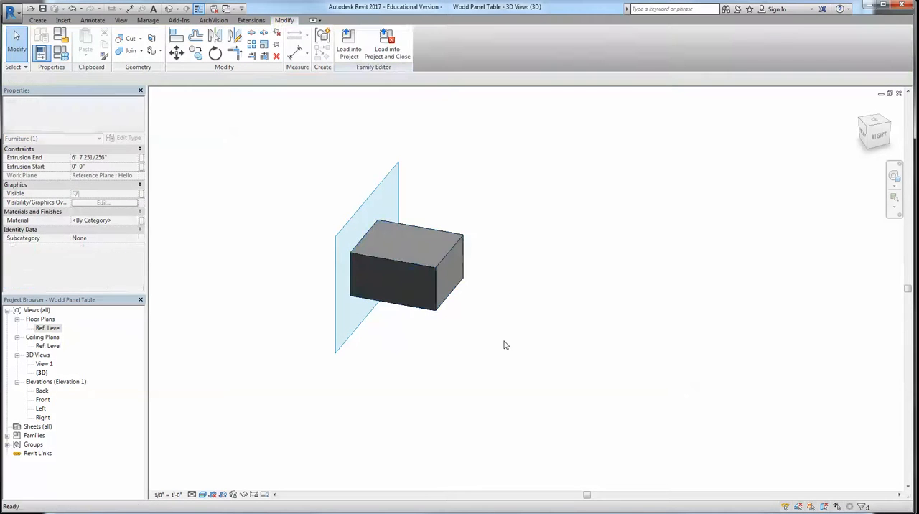
# Check the Ref. Level floor plan, the ceiling plan and the 3D view for the box extrusion
pyautogui.click(48, 328)
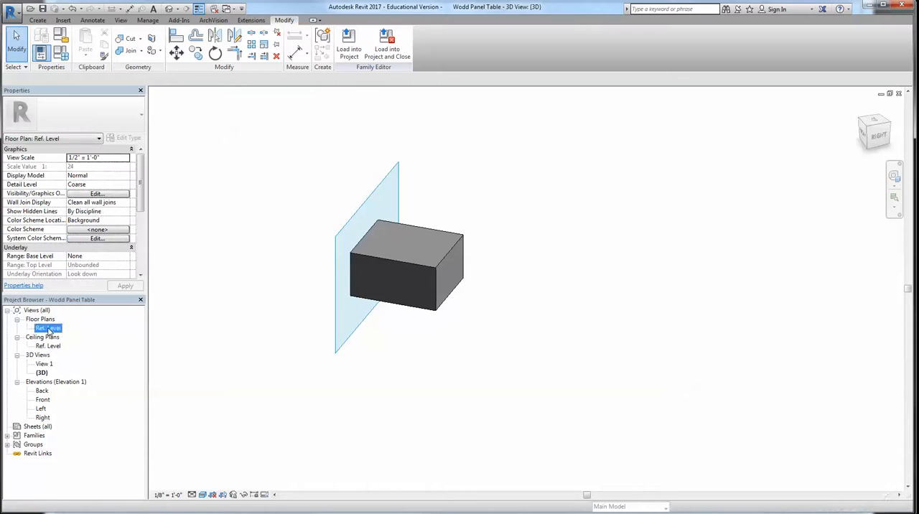
pyautogui.doubleClick(48, 330)
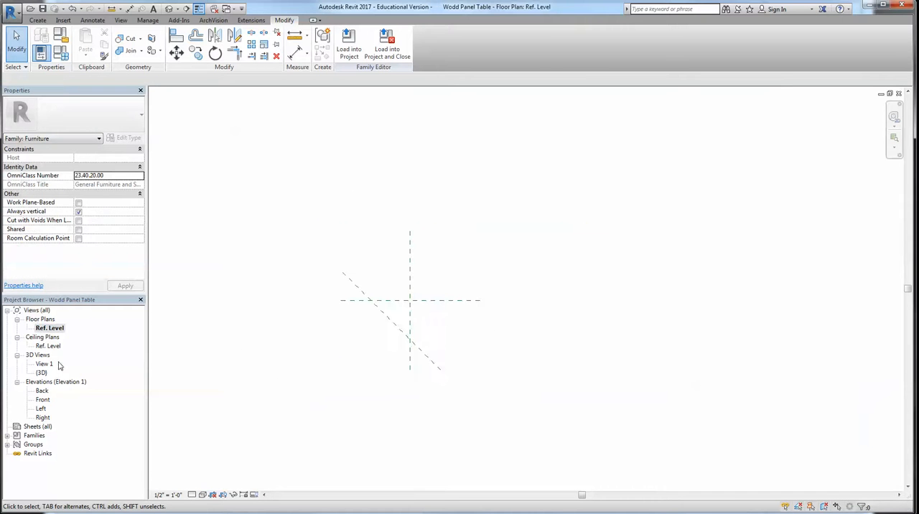
pyautogui.doubleClick(48, 346)
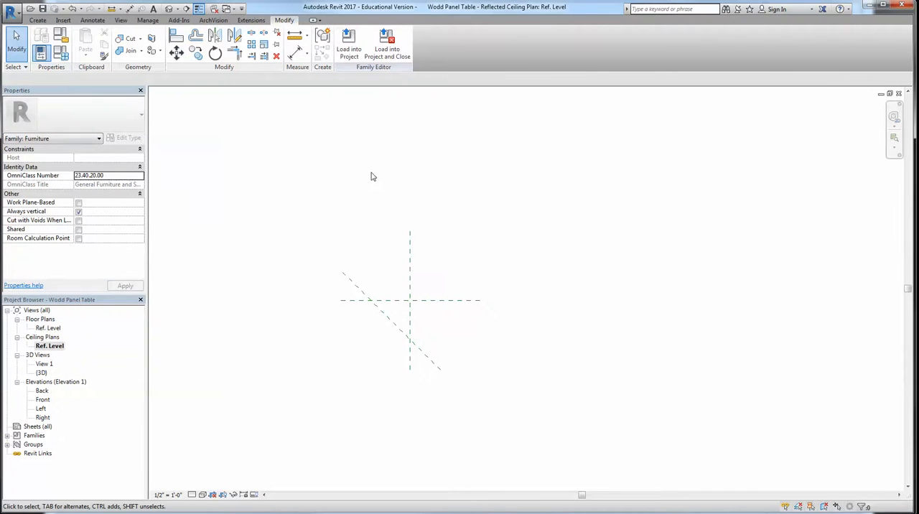
pyautogui.click(176, 9)
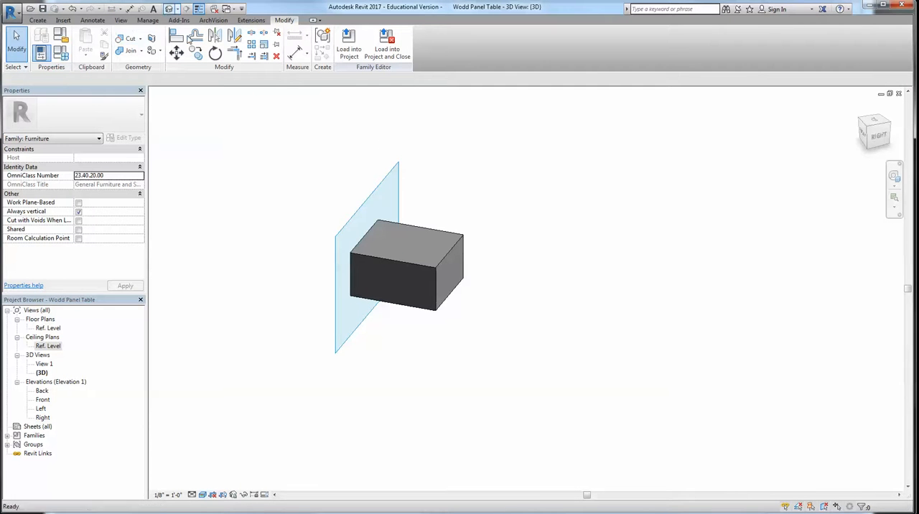
pyautogui.scroll(-3, 497, 341)
pyautogui.moveTo(470, 366)
pyautogui.keyDown('shift'); pyautogui.mouseDown(button='middle')
pyautogui.moveTo(464, 338)
pyautogui.moveTo(466, 365)
pyautogui.mouseUp(button='middle'); pyautogui.keyUp('shift')
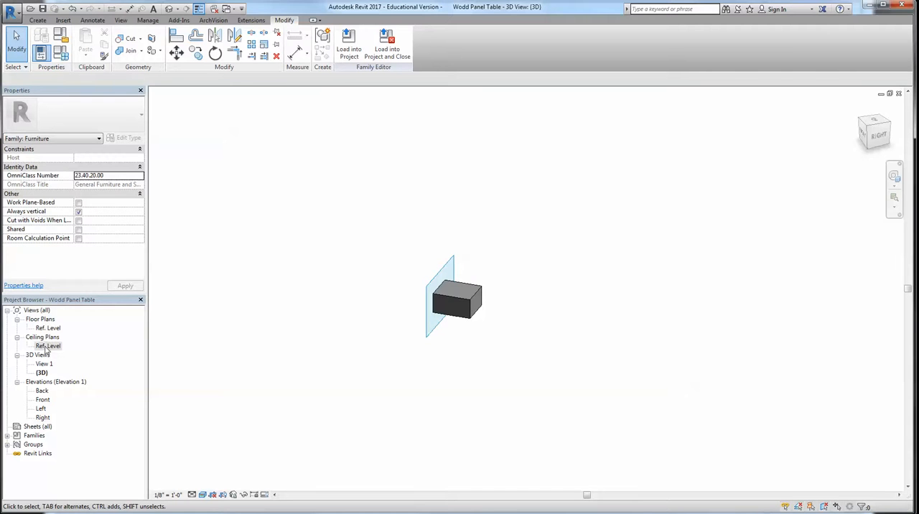
# Find the box extrusion in the Front elevation and delete it
pyautogui.doubleClick(49, 328)
pyautogui.scroll(-2, 413, 344)
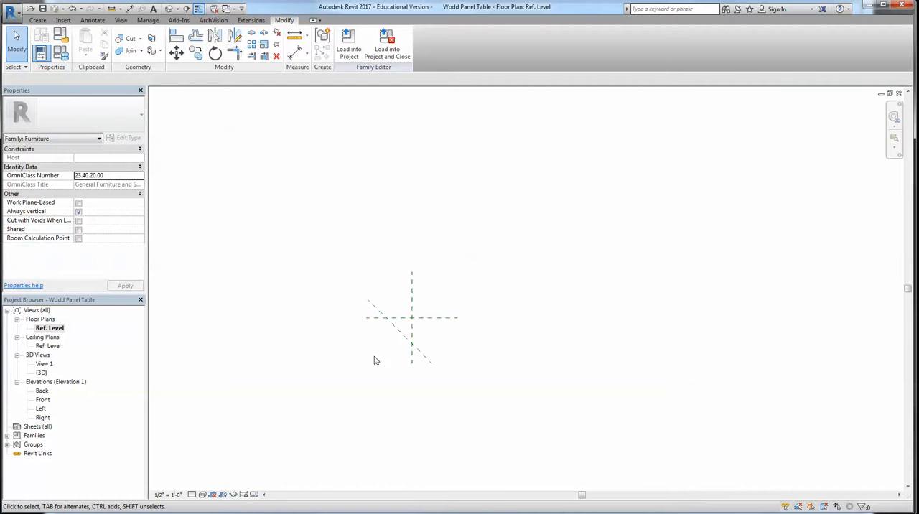
pyautogui.click(41, 373)
pyautogui.doubleClick(42, 391)
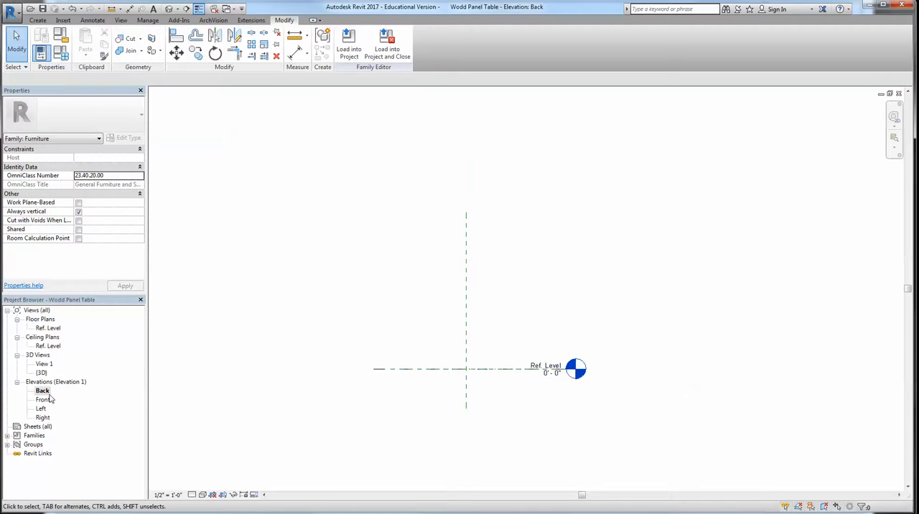
pyautogui.doubleClick(45, 400)
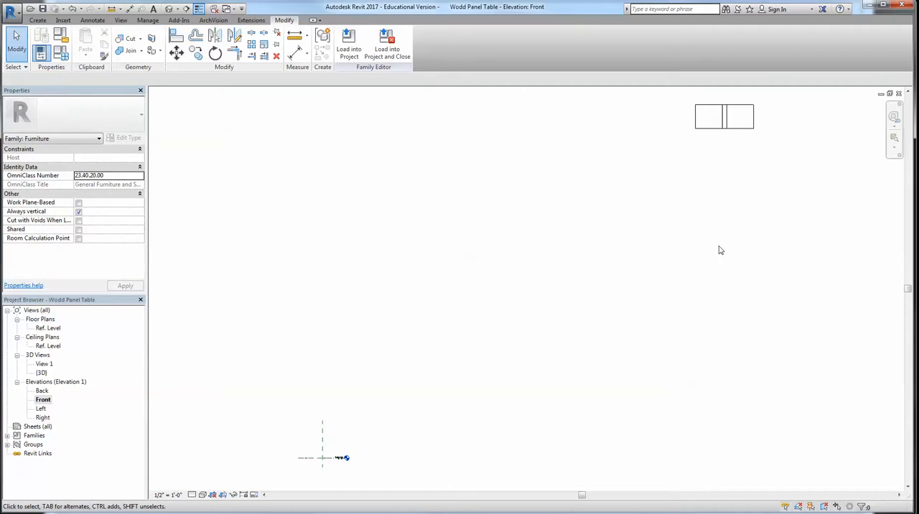
pyautogui.click(731, 127)
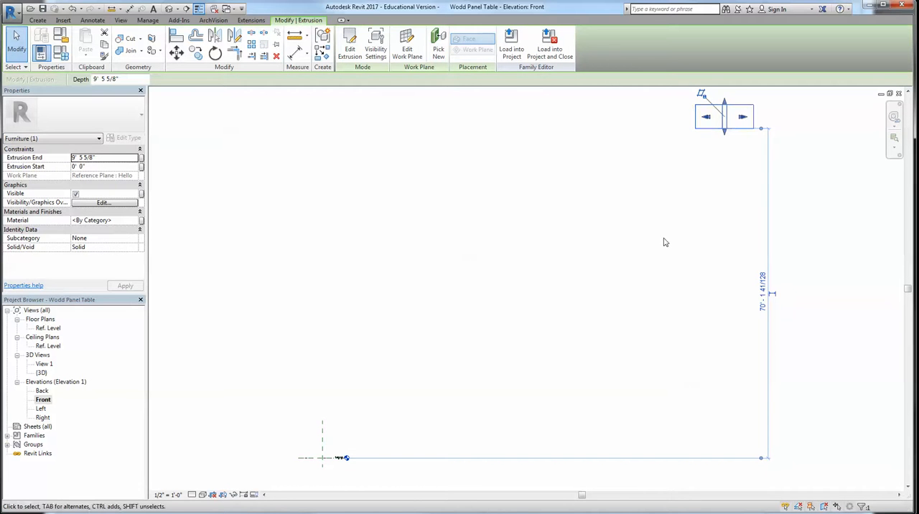
pyautogui.press('Delete')
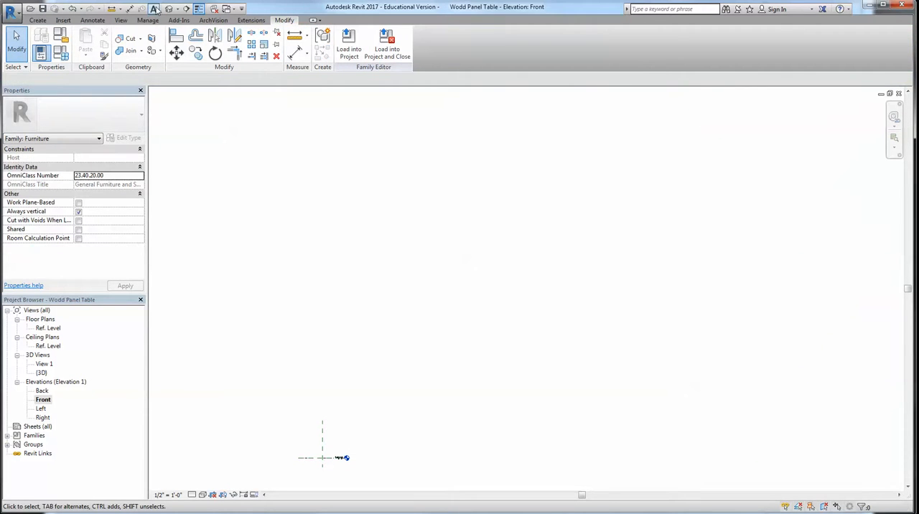
# Draw a reference plane in the Back elevation, sloping at about 21° across the vertical centre plane above Ref. Level
pyautogui.click(170, 10)
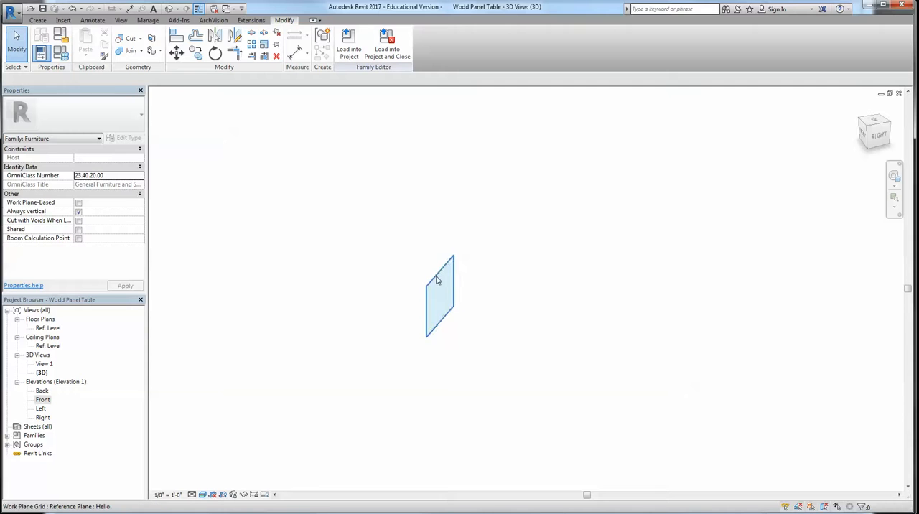
pyautogui.click(427, 280)
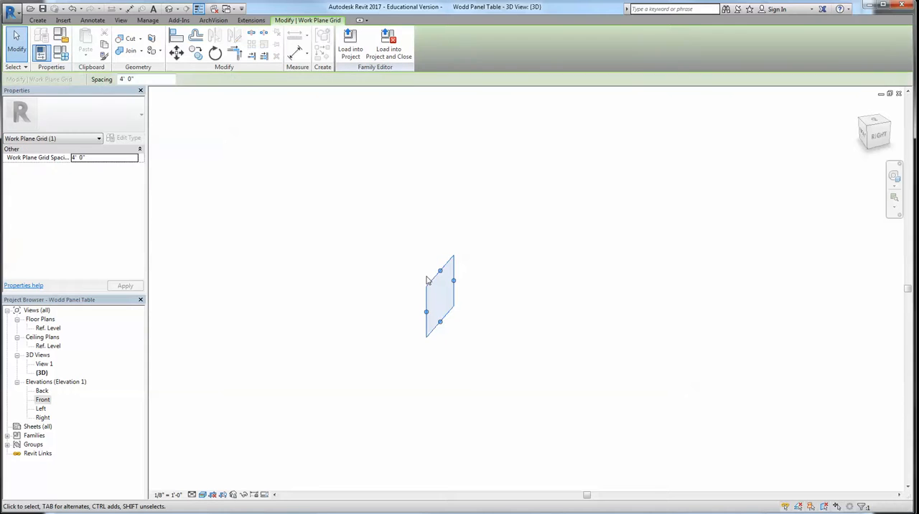
pyautogui.doubleClick(41, 391)
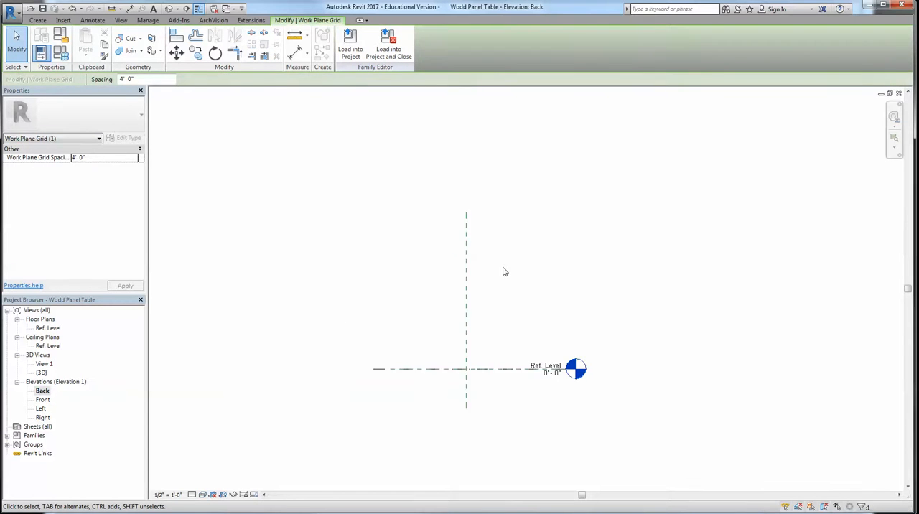
pyautogui.press('Escape')
pyautogui.click(34, 20)
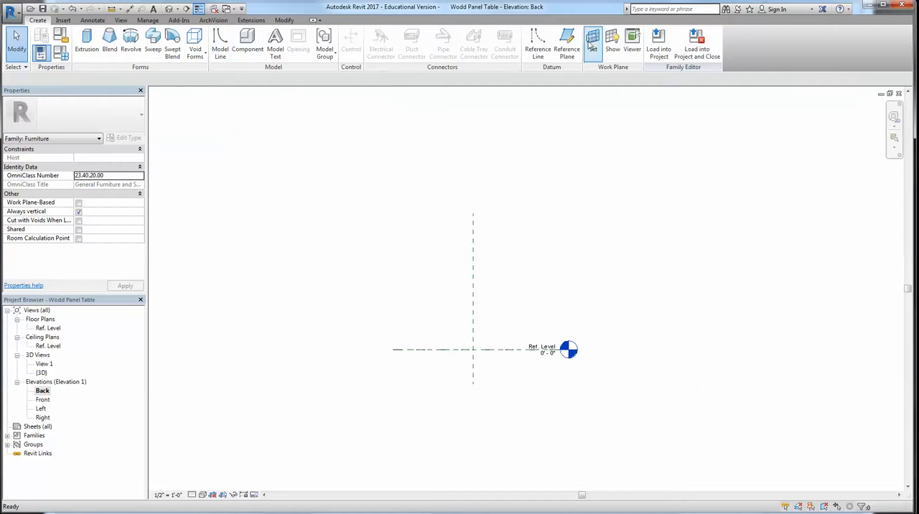
pyautogui.click(565, 52)
pyautogui.click(385, 251)
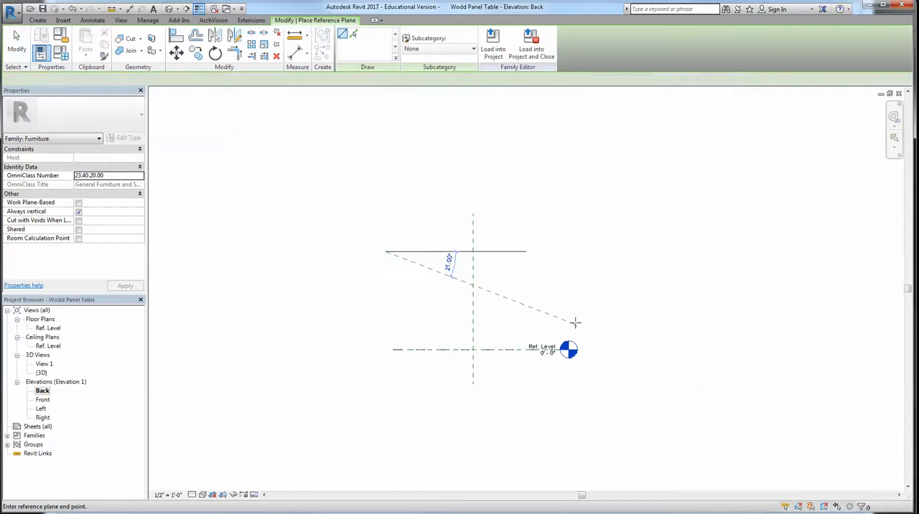
pyautogui.click(575, 323)
pyautogui.press('Escape')
pyautogui.press('Escape')
# Name the sloping reference plane Hello 2 and return to the 3D view
pyautogui.click(514, 304)
pyautogui.click(552, 327)
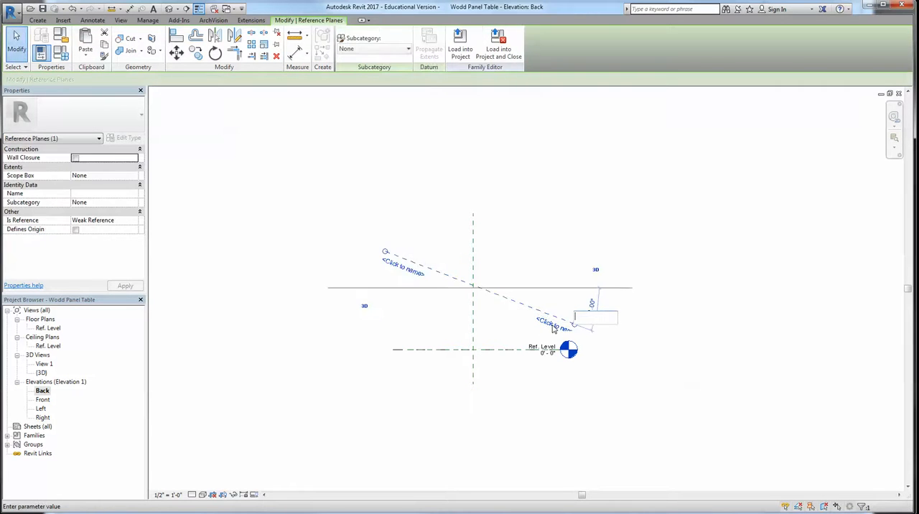
pyautogui.write('Hello')
pyautogui.press('Return')
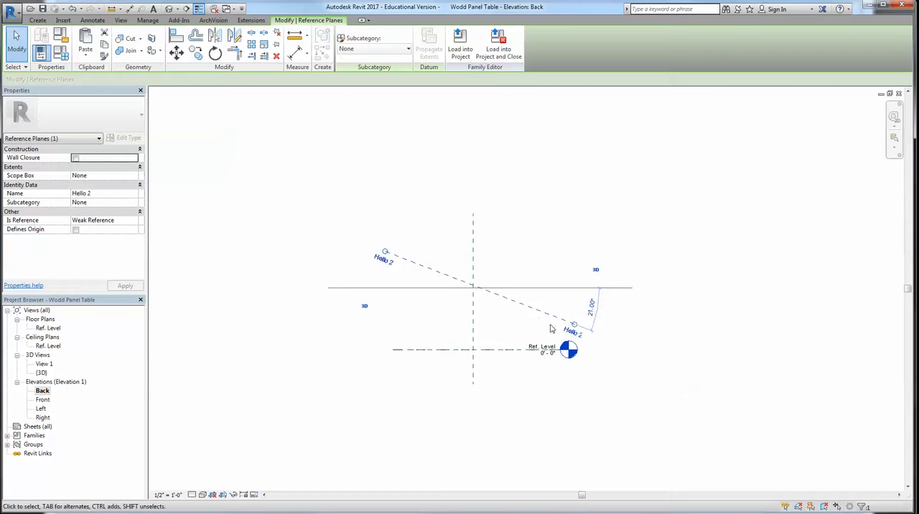
pyautogui.click(265, 112)
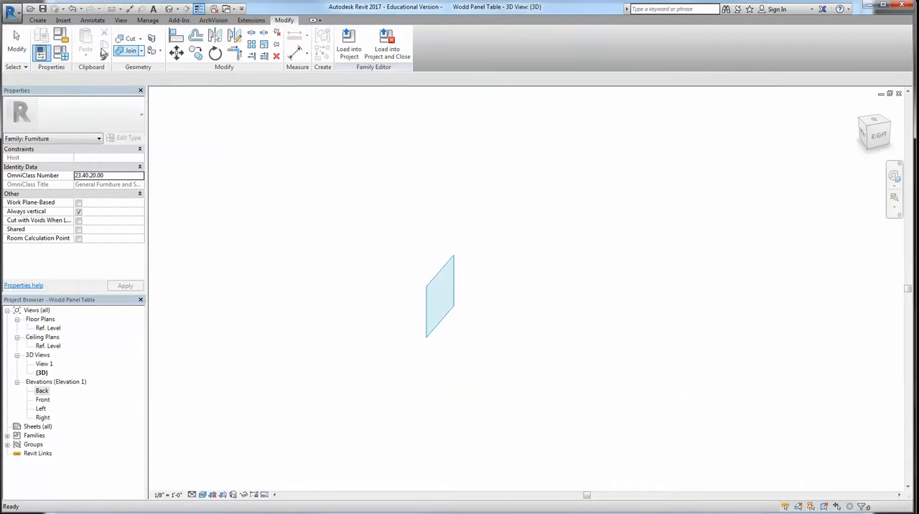
# Set the work plane to Reference Plane : Hello 2
pyautogui.click(38, 21)
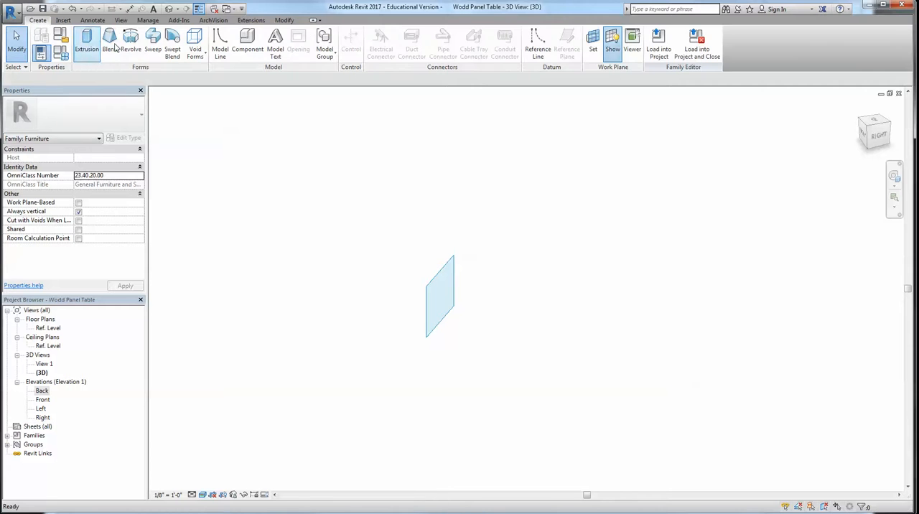
pyautogui.click(600, 49)
pyautogui.click(474, 159)
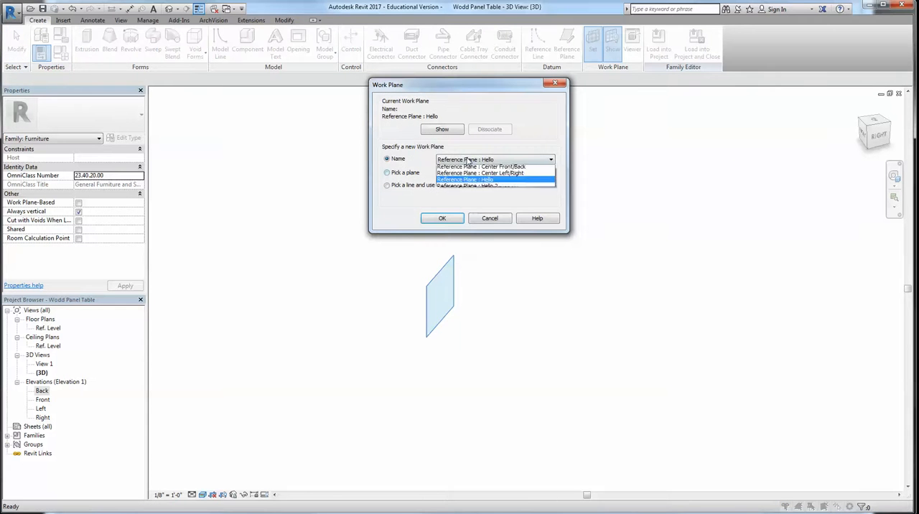
pyautogui.click(469, 194)
pyautogui.click(443, 219)
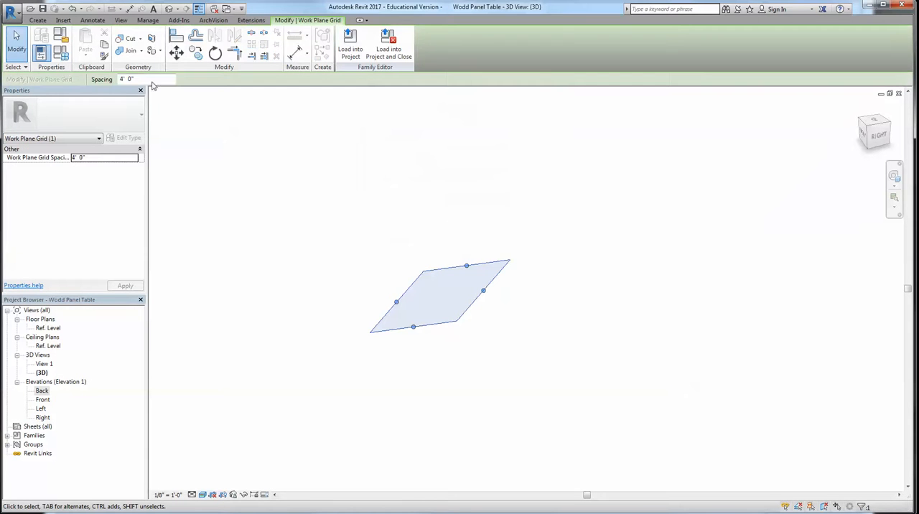
# Extrude a closed, irregular five-sided line profile on the sloping Hello 2 plane with a depth of 1' 0"
pyautogui.click(38, 20)
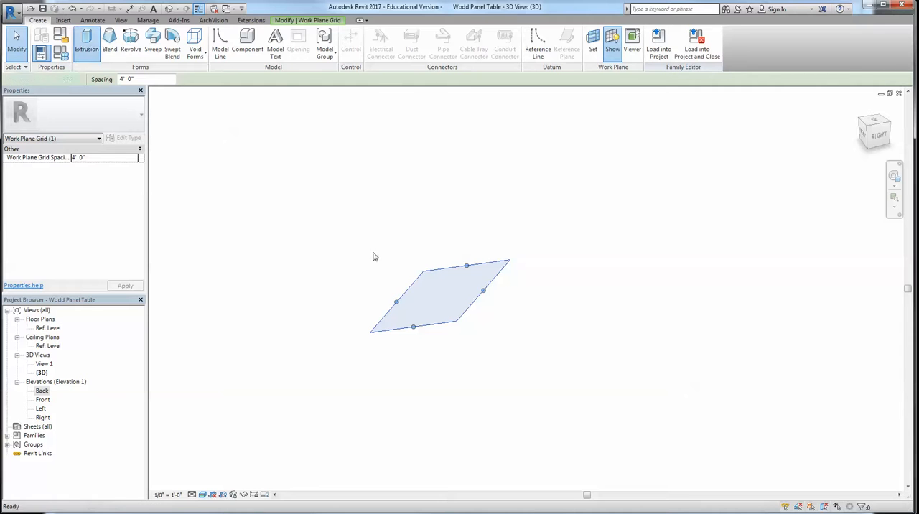
pyautogui.click(84, 39)
pyautogui.click(420, 300)
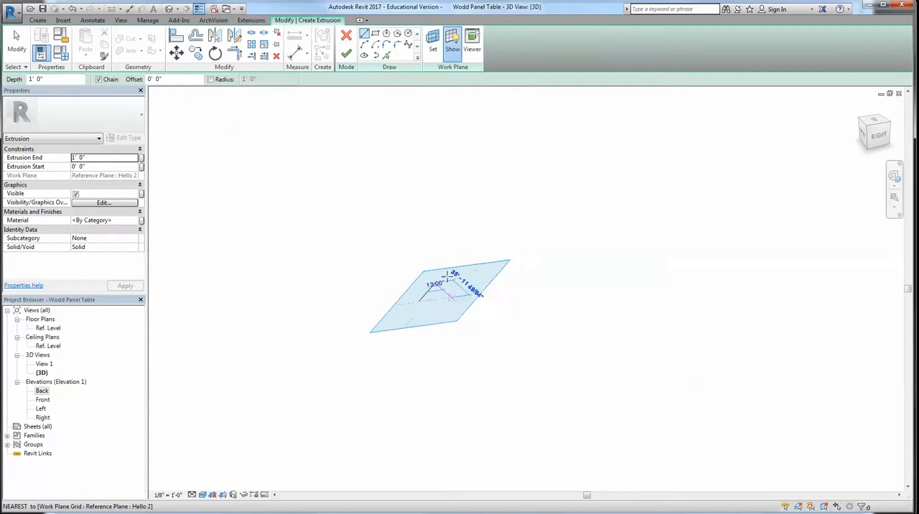
pyautogui.click(460, 279)
pyautogui.scroll(2, 454, 293)
pyautogui.click(450, 300)
pyautogui.click(422, 321)
pyautogui.click(391, 296)
pyautogui.scroll(2, 391, 296)
pyautogui.click(423, 271)
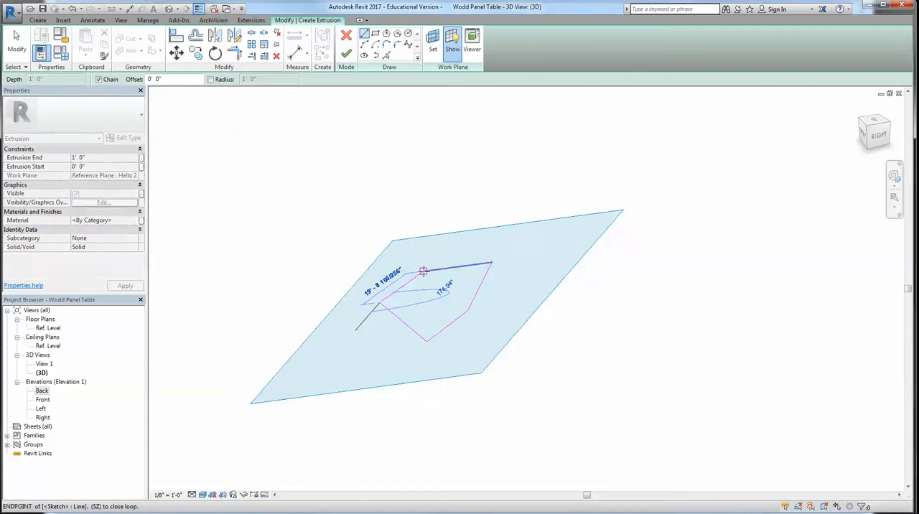
pyautogui.click(346, 53)
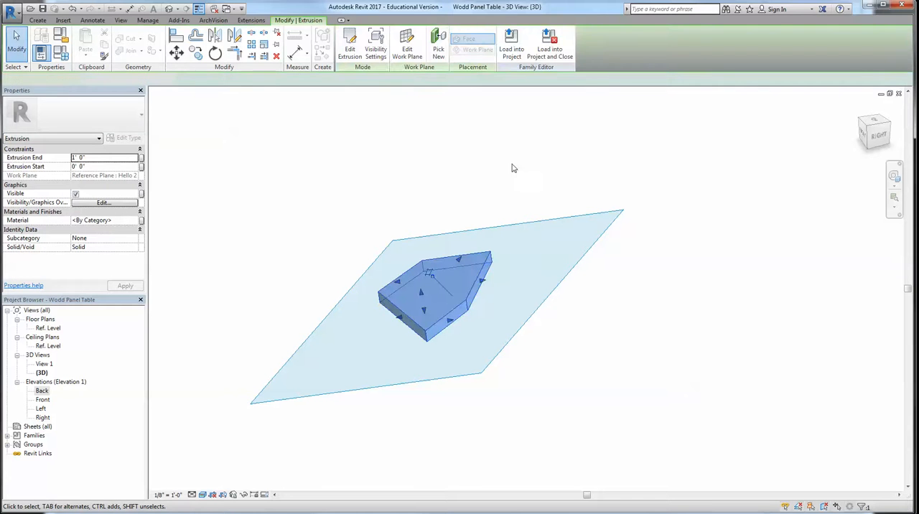
# Stretch the five-sided extrusion to a depth of about 12' 2" and inspect it against its sloping work plane
pyautogui.moveTo(420, 293); pyautogui.dragTo(373, 178)
pyautogui.click(677, 284)
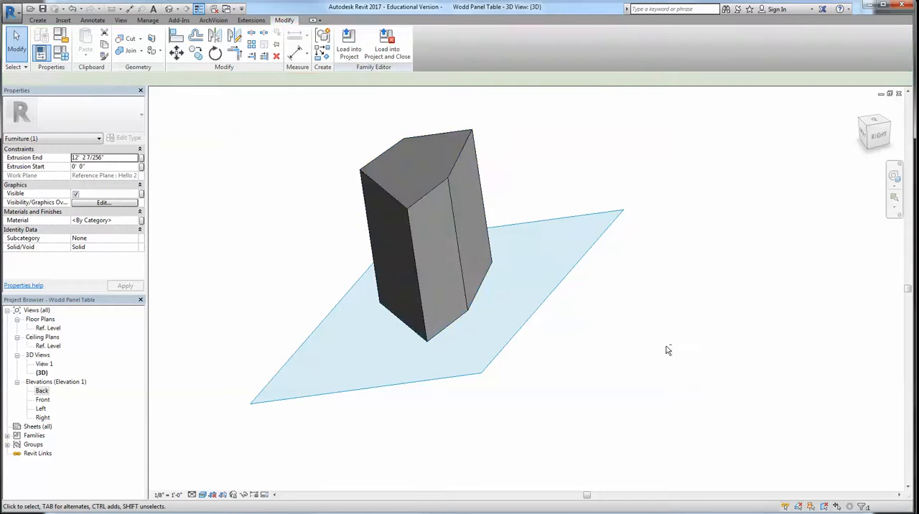
pyautogui.keyDown('shift'); pyautogui.moveTo(648, 310); pyautogui.dragTo(630, 265, button='middle'); pyautogui.keyUp('shift')
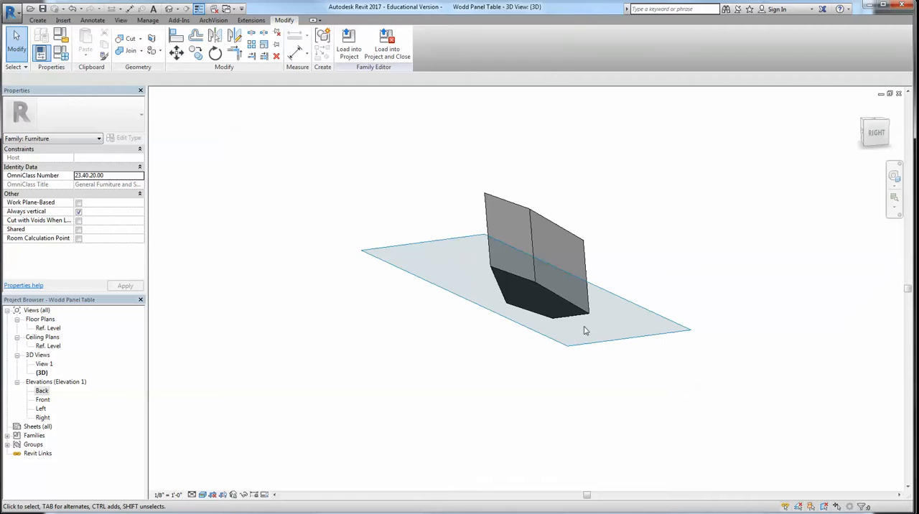
pyautogui.click(542, 217)
pyautogui.keyDown('shift'); pyautogui.moveTo(543, 217); pyautogui.dragTo(622, 271, button='middle'); pyautogui.keyUp('shift')
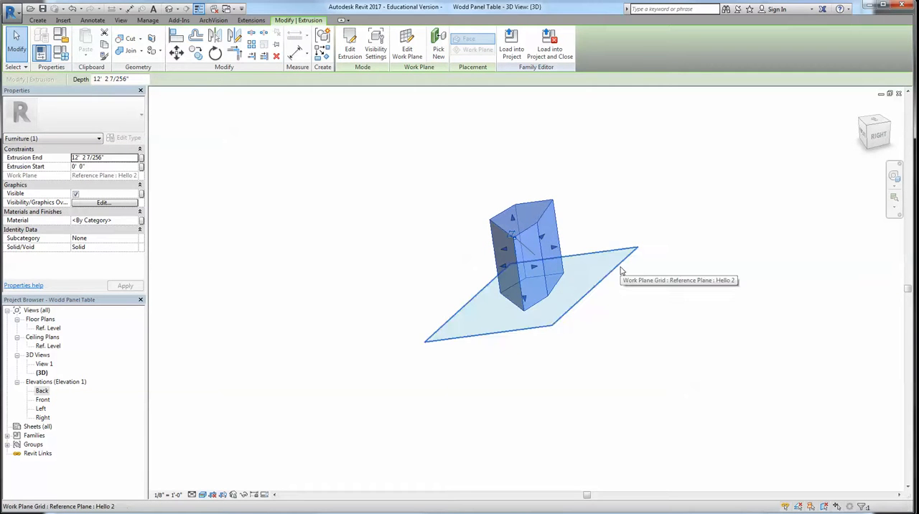
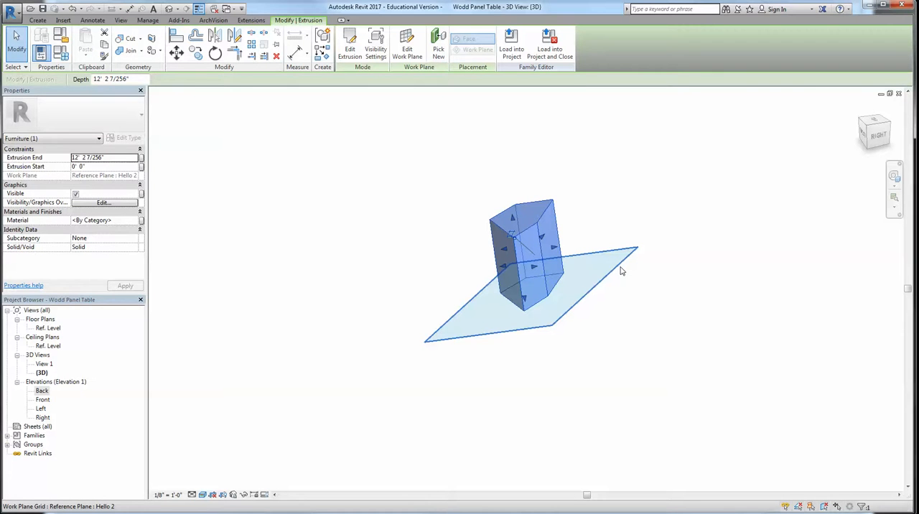
# Delete the five-sided extrusion standing on the sloping Hello 2 plane and select its work plane grid
pyautogui.press('Delete')
pyautogui.click(592, 256)
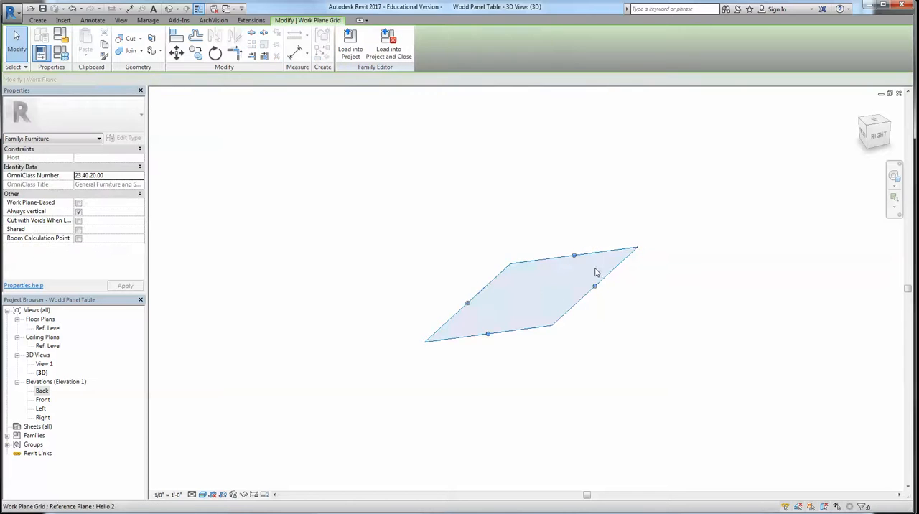
pyautogui.click(577, 318)
pyautogui.click(572, 311)
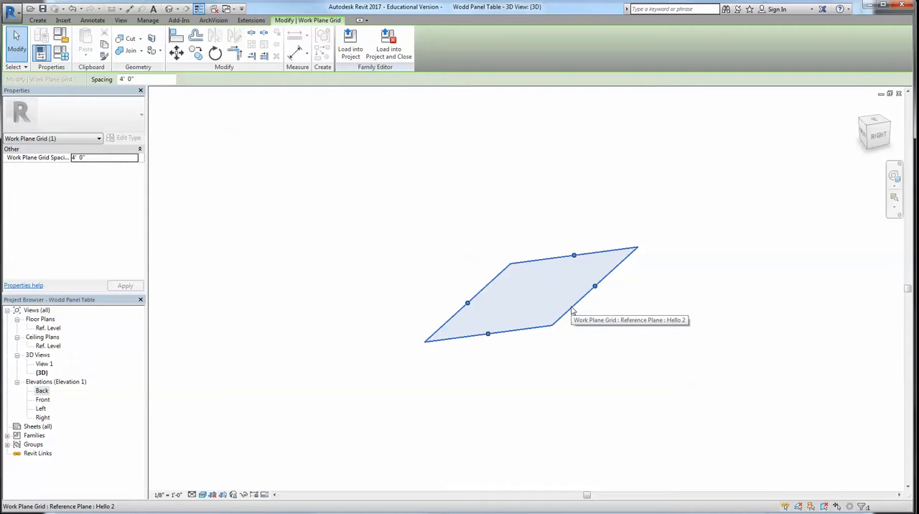
# Delete the diagonal Hello reference plane in the Ref. Level floor plan
pyautogui.doubleClick(54, 329)
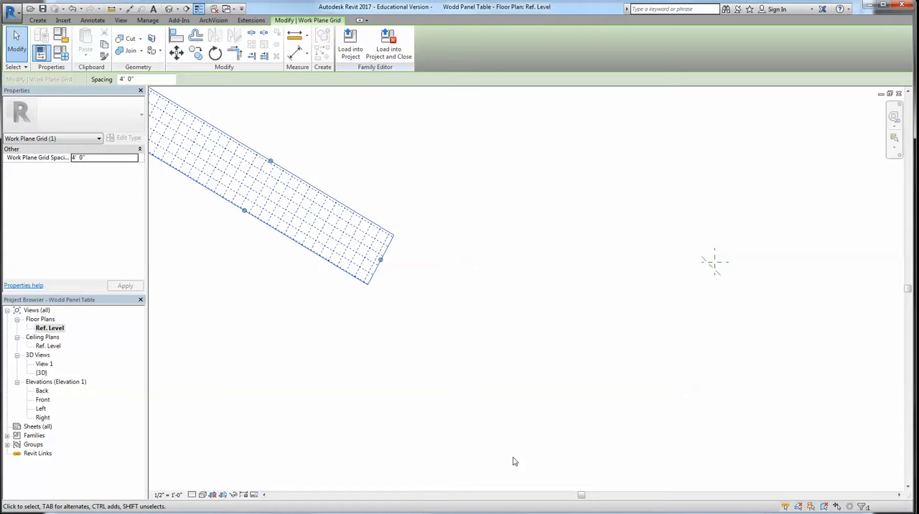
pyautogui.scroll(-1, 557, 292)
pyautogui.click(559, 292)
pyautogui.scroll(4, 702, 273)
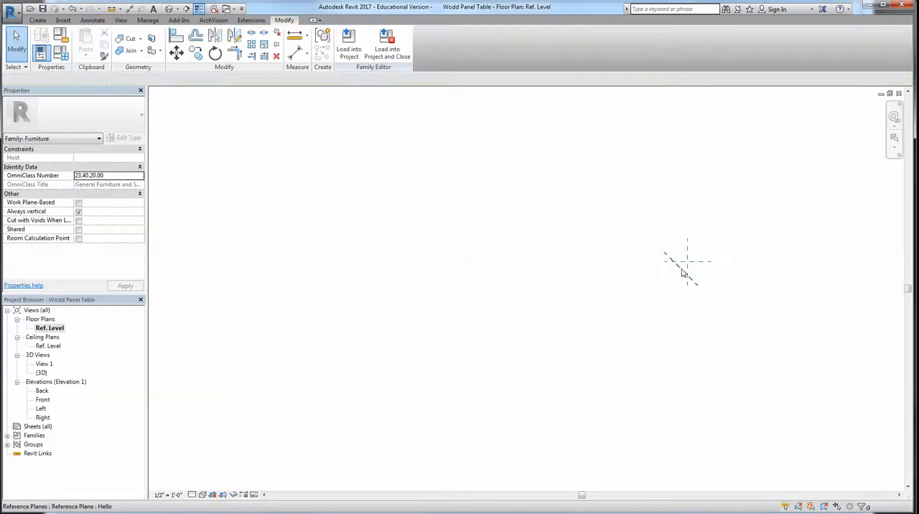
pyautogui.click(682, 272)
pyautogui.click(700, 268)
pyautogui.scroll(2, 701, 268)
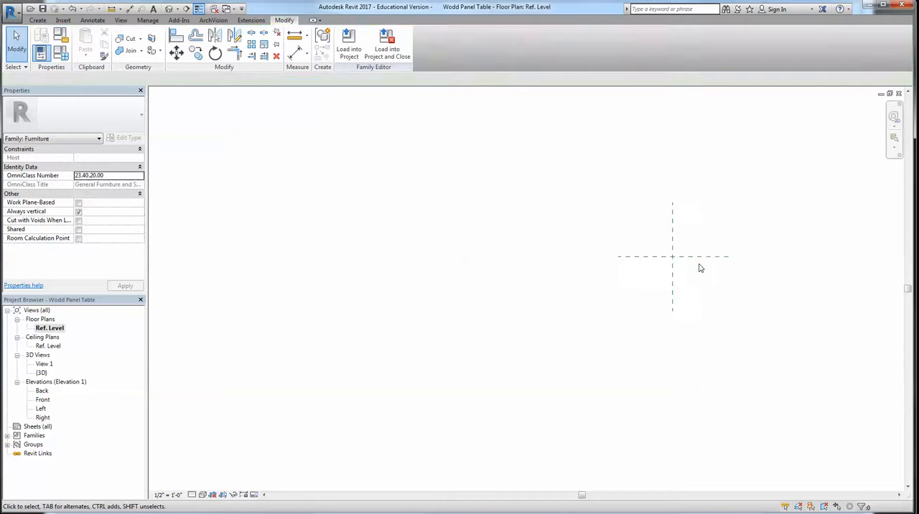
# Delete the sloping reference plane in the Back elevation and fit the remaining geometry in view
pyautogui.doubleClick(41, 392)
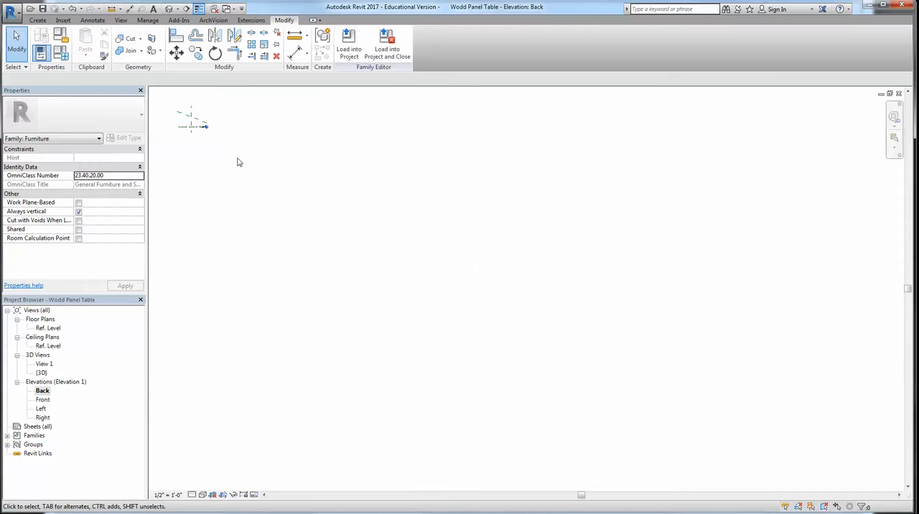
pyautogui.click(195, 123)
pyautogui.click(217, 169)
pyautogui.press('z')
pyautogui.press('e')
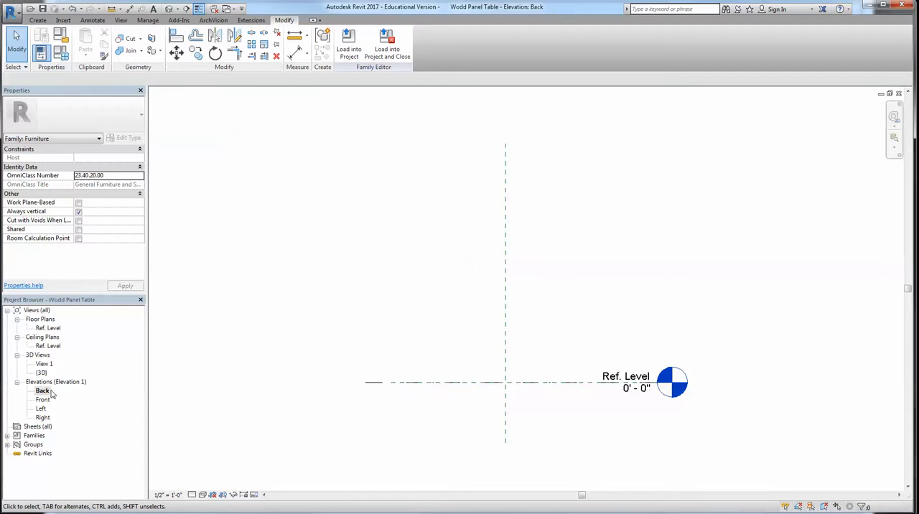
# Start a Revolve in the Back elevation and sketch half of a stepped boundary from a base line about 1' long on Ref. Level
pyautogui.scroll(-1, 262, 259)
pyautogui.click(37, 20)
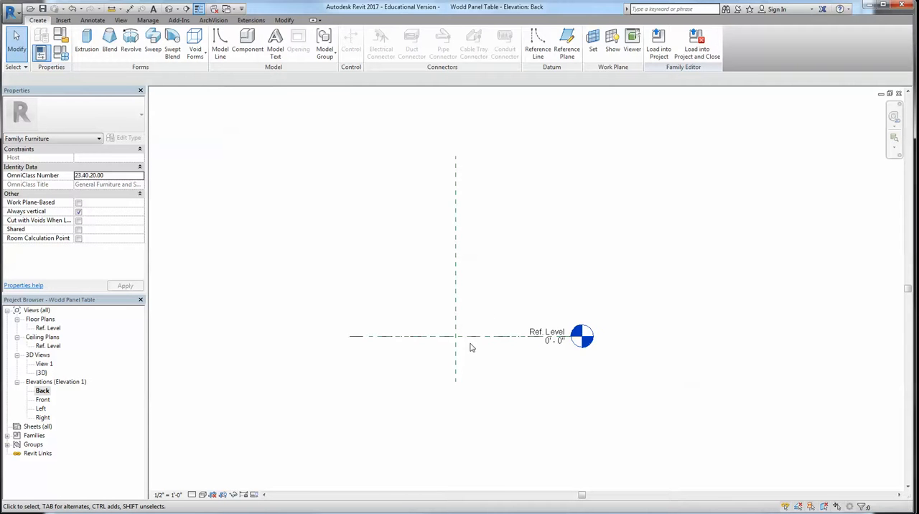
pyautogui.click(131, 40)
pyautogui.scroll(3, 463, 319)
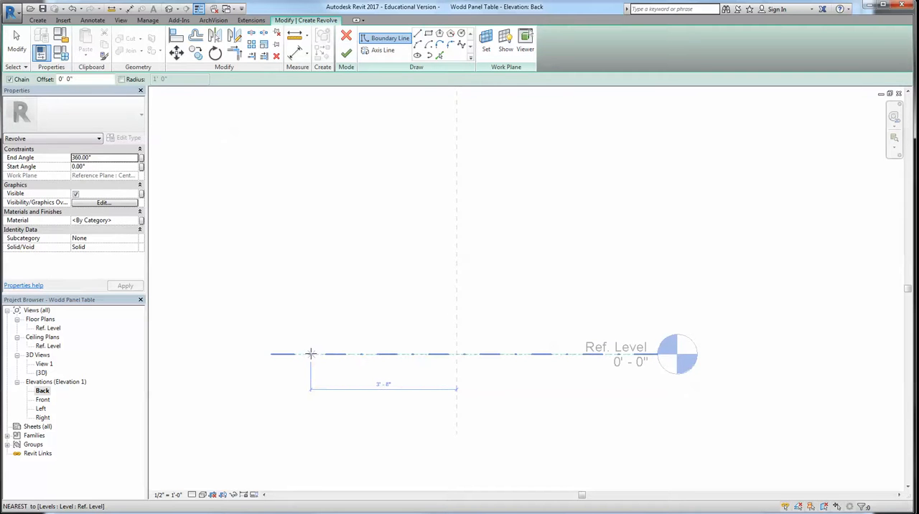
pyautogui.click(309, 353)
pyautogui.click(271, 353)
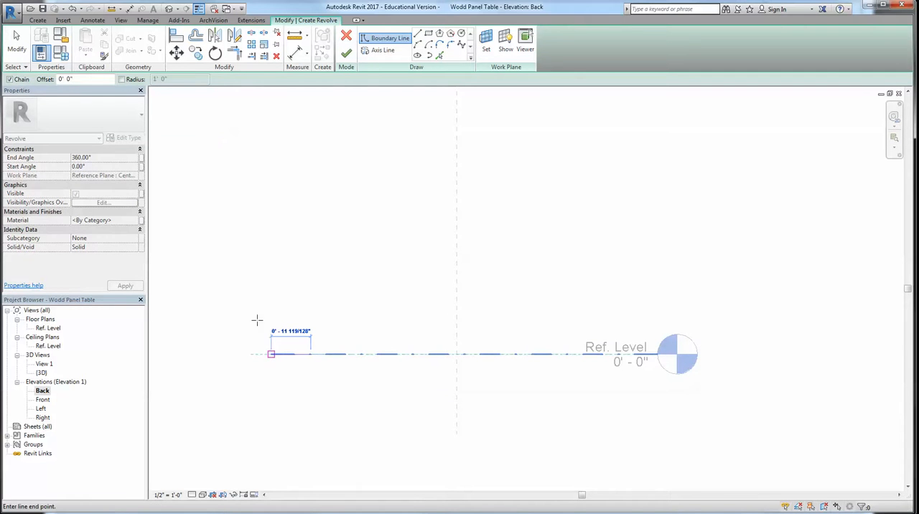
pyautogui.click(242, 302)
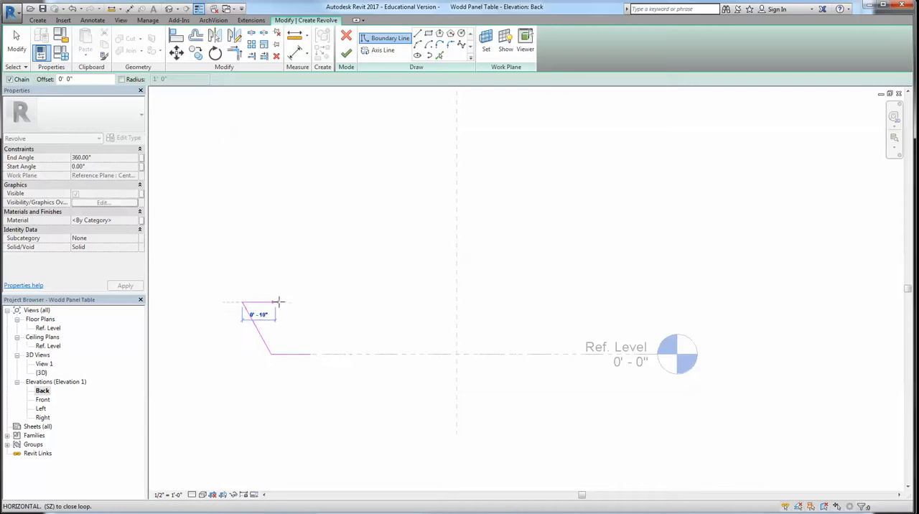
pyautogui.click(285, 302)
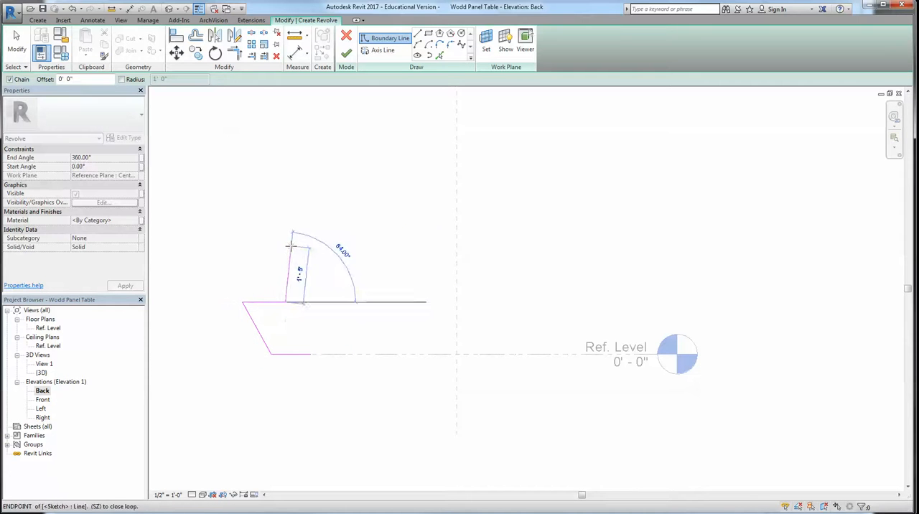
pyautogui.click(300, 246)
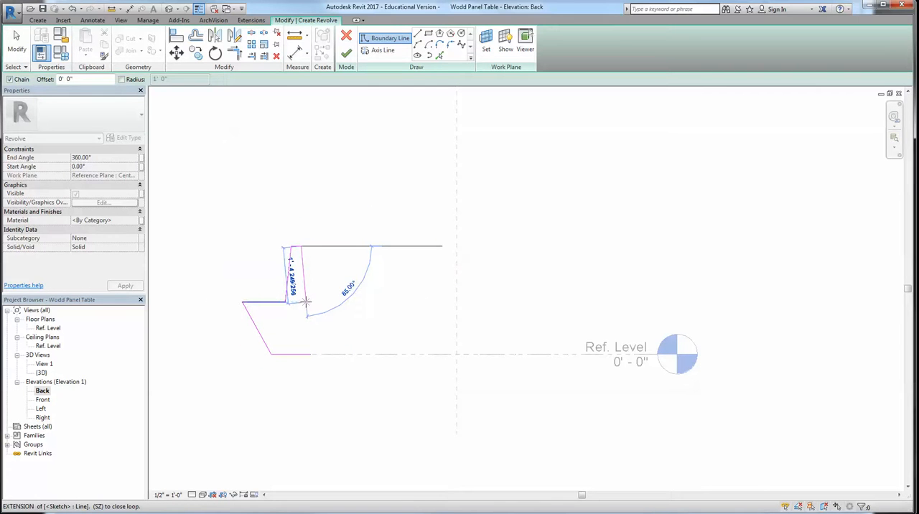
pyautogui.press('Escape')
pyautogui.press('Escape')
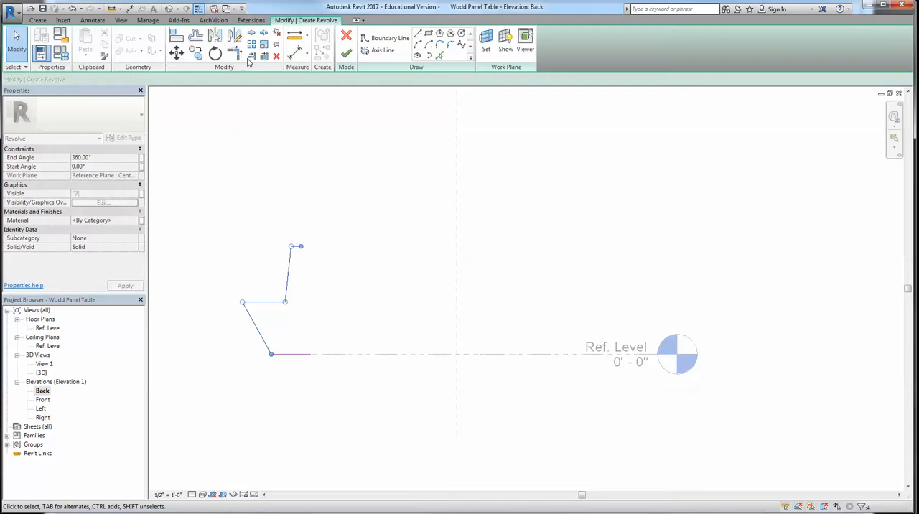
# Mirror the four upper profile lines about a vertical axis at the top line's end and trim the base to close the boundary
pyautogui.click(234, 35)
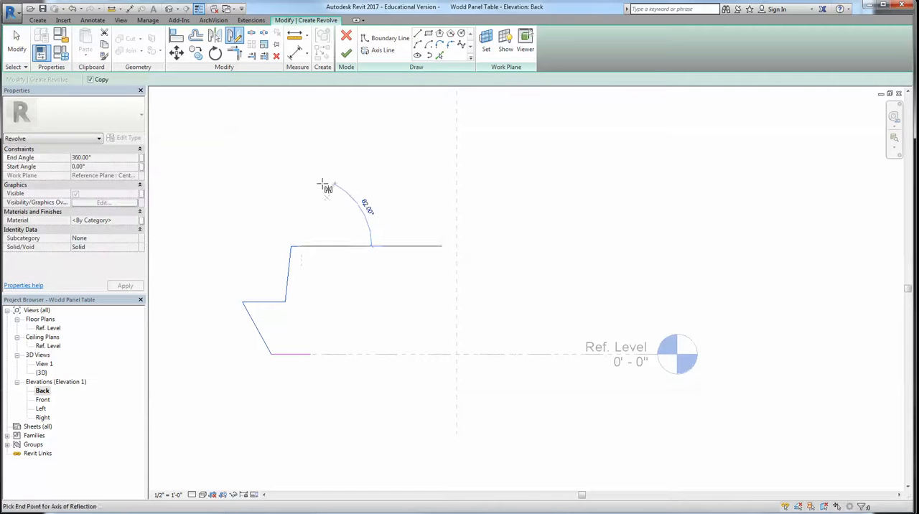
pyautogui.click(302, 172)
pyautogui.press('Escape')
pyautogui.press('t')
pyautogui.press('r')
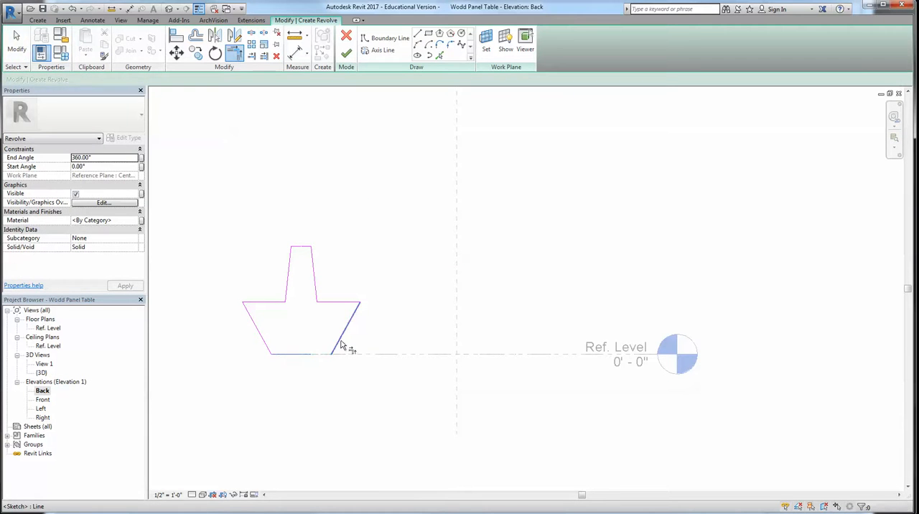
# Draw the axis line along the Center Left/Right reference plane, finish the 360° revolve and show it in 3D
pyautogui.click(378, 50)
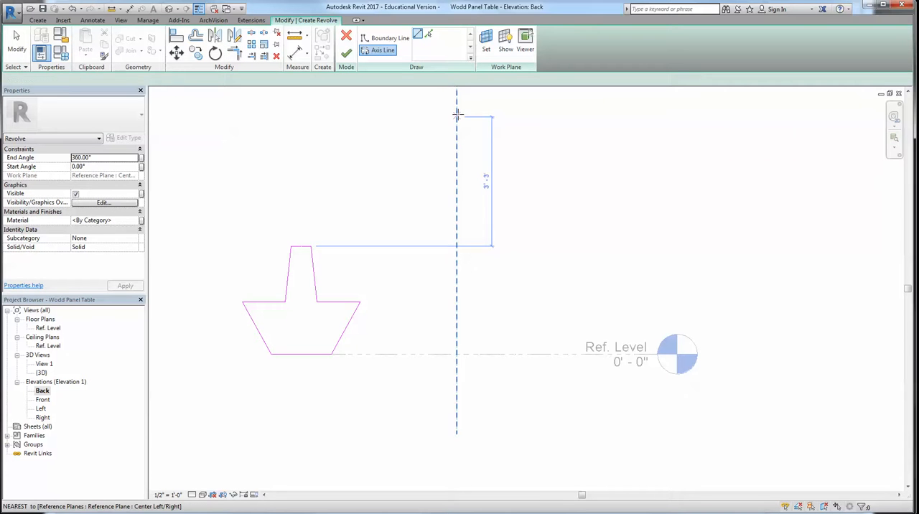
pyautogui.click(457, 114)
pyautogui.click(456, 411)
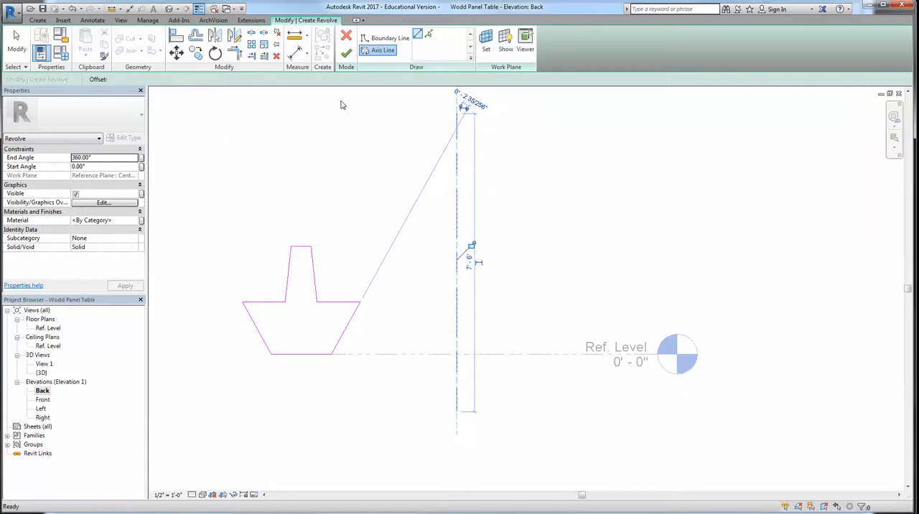
pyautogui.click(350, 54)
pyautogui.press('3')
pyautogui.press('d')
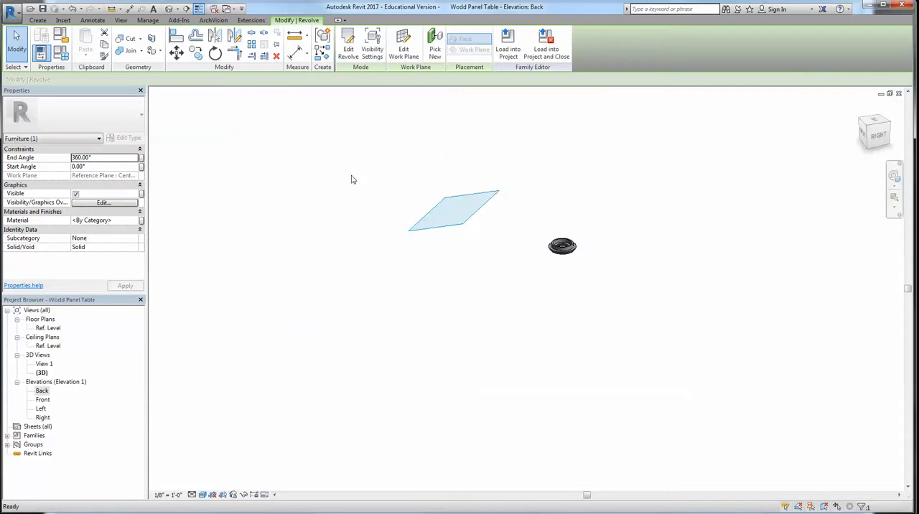
pyautogui.click(470, 300)
pyautogui.scroll(8, 564, 256)
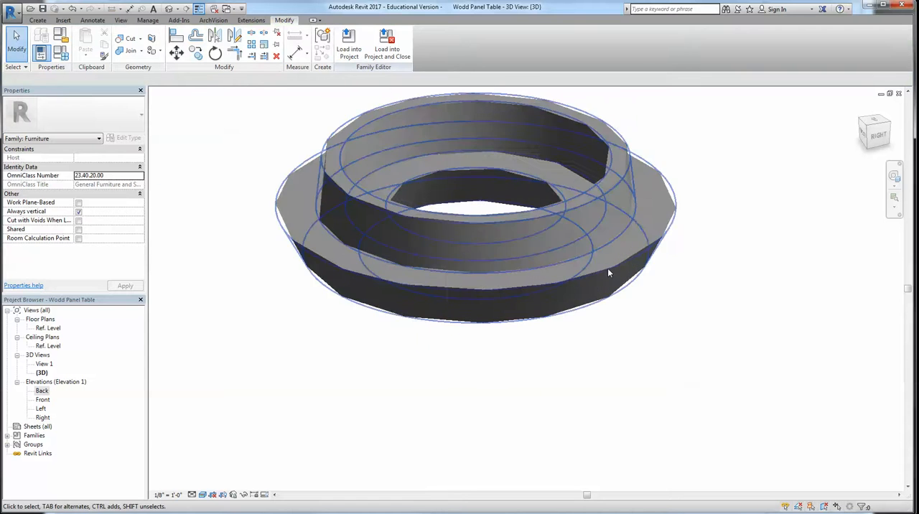
# Assign the Concrete material to the revolved ring
pyautogui.click(609, 190)
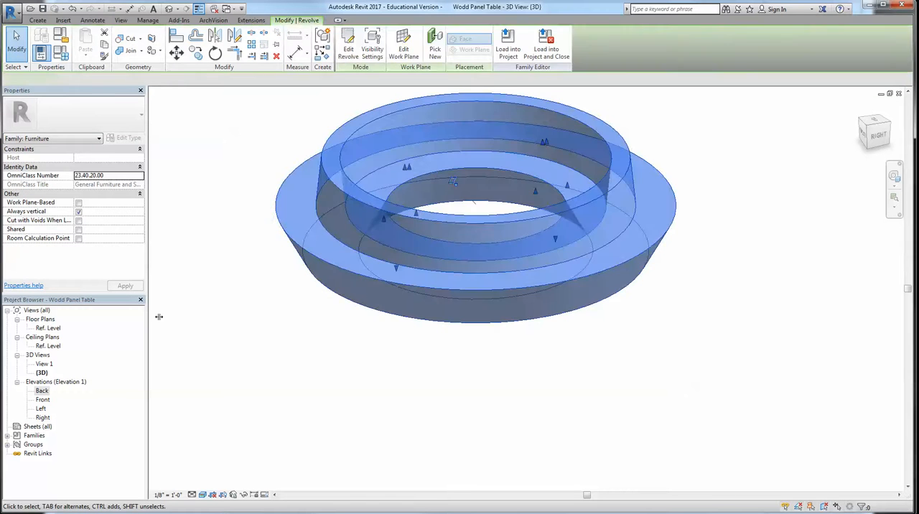
pyautogui.click(543, 405)
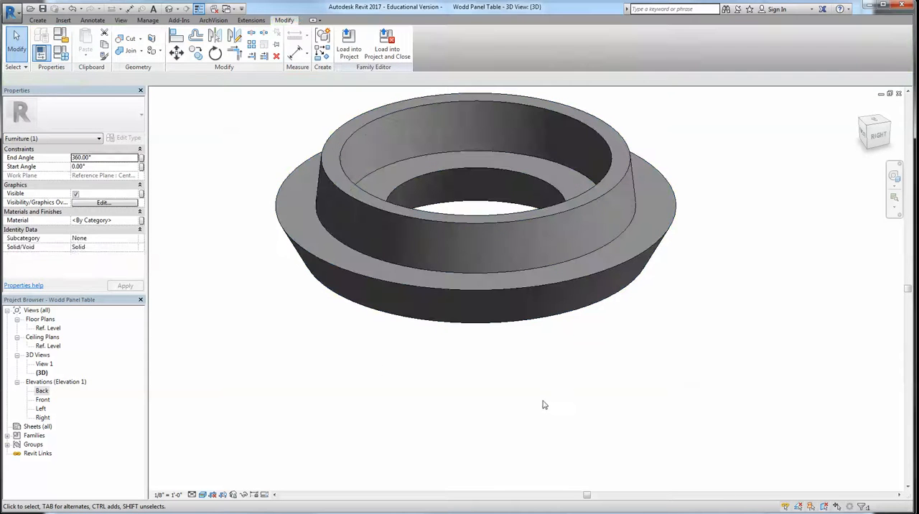
pyautogui.click(384, 213)
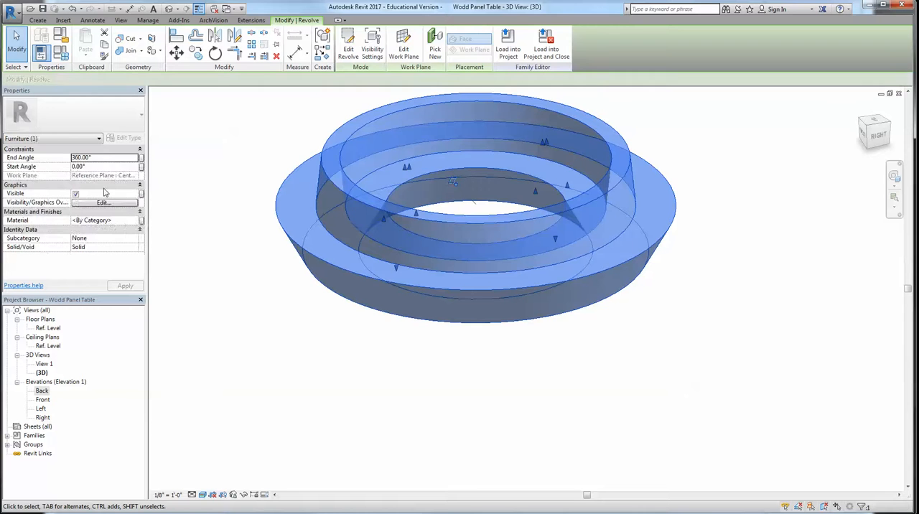
pyautogui.click(134, 221)
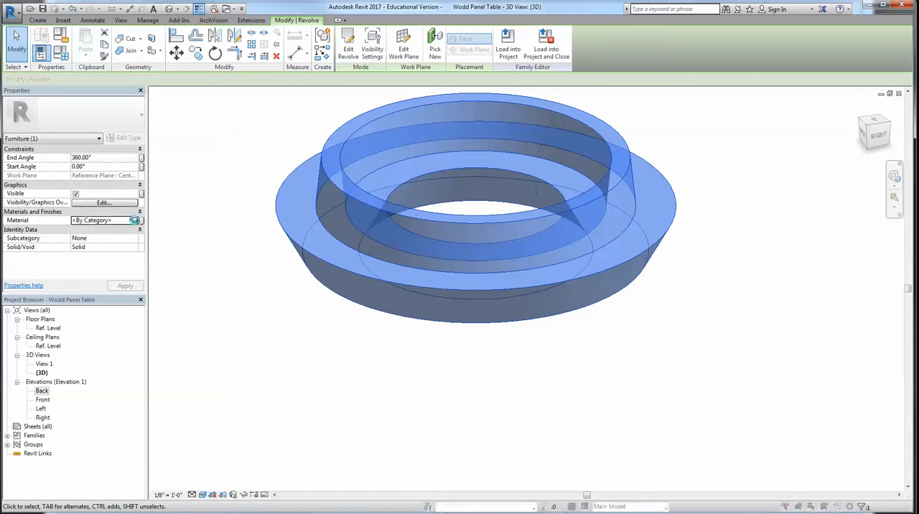
pyautogui.click(134, 221)
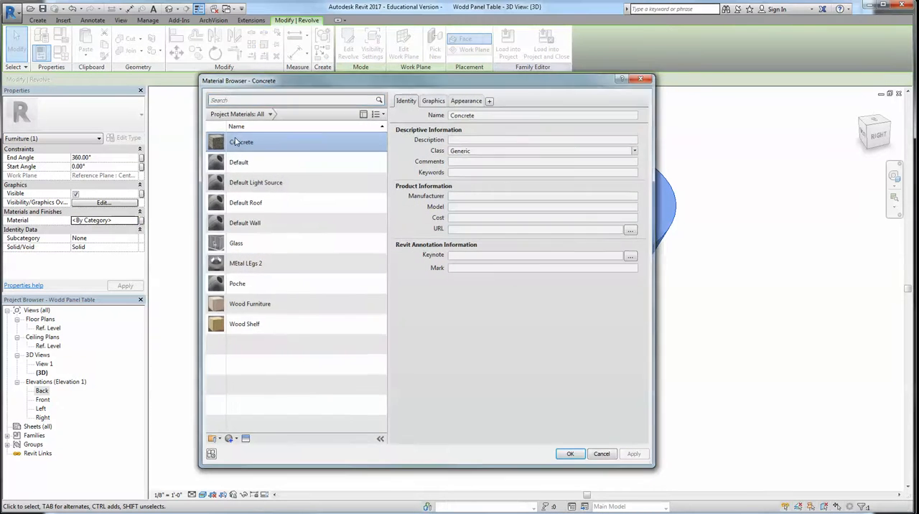
pyautogui.doubleClick(235, 140)
pyautogui.click(278, 384)
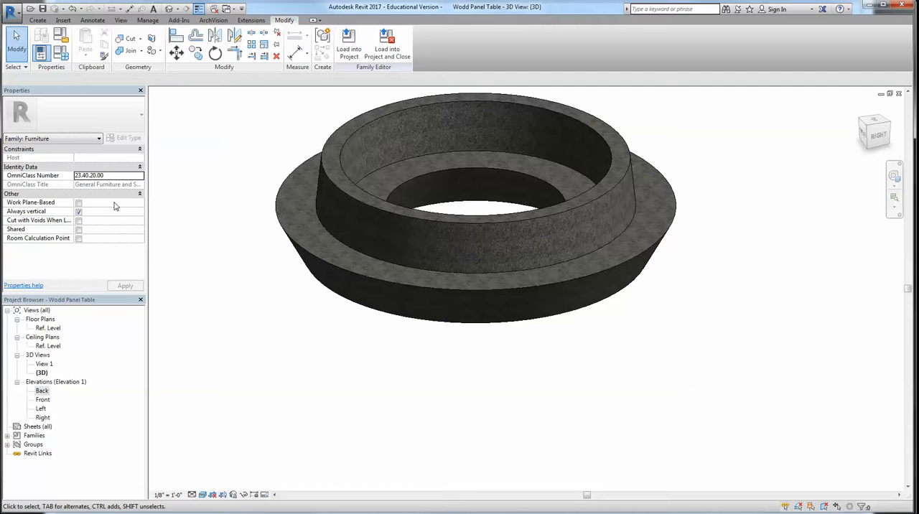
# Create a void extrusion 1' 0" deep on Ref. Level from a closed five-sided line profile starting at the ring's center and extending past its edge
pyautogui.doubleClick(48, 327)
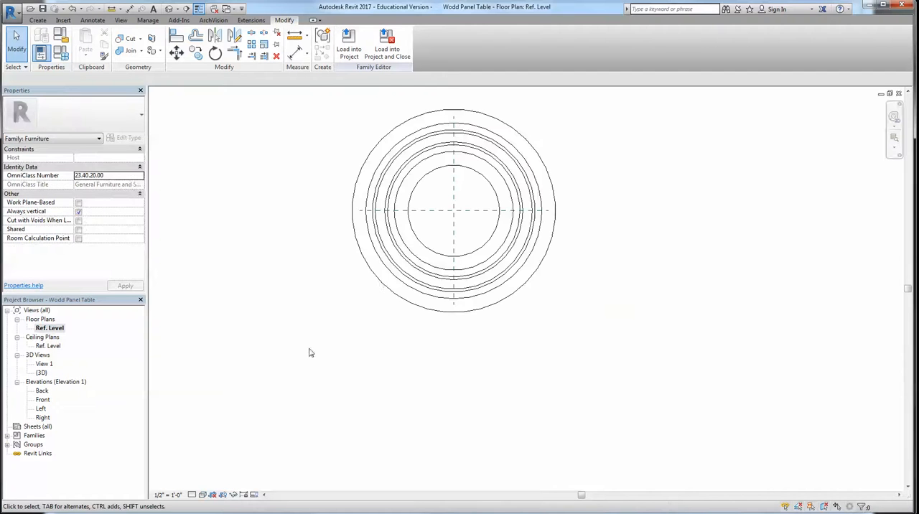
pyautogui.click(38, 20)
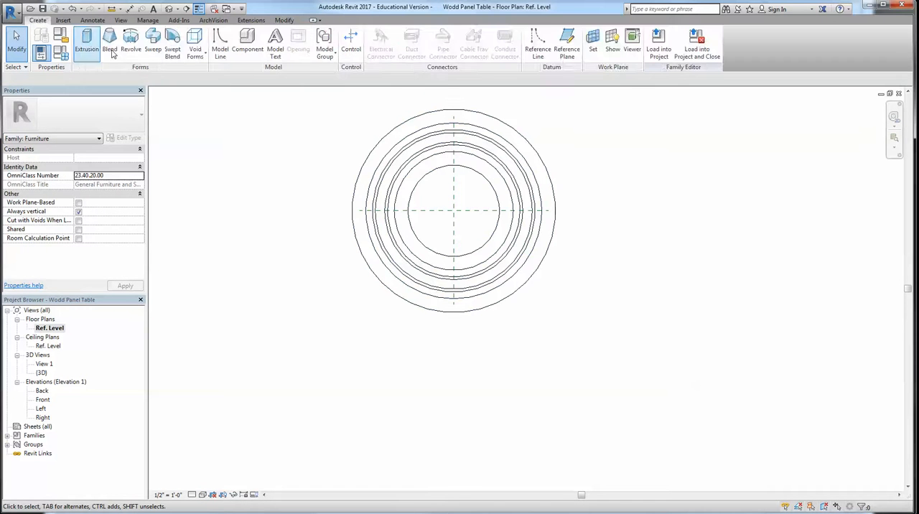
pyautogui.click(195, 48)
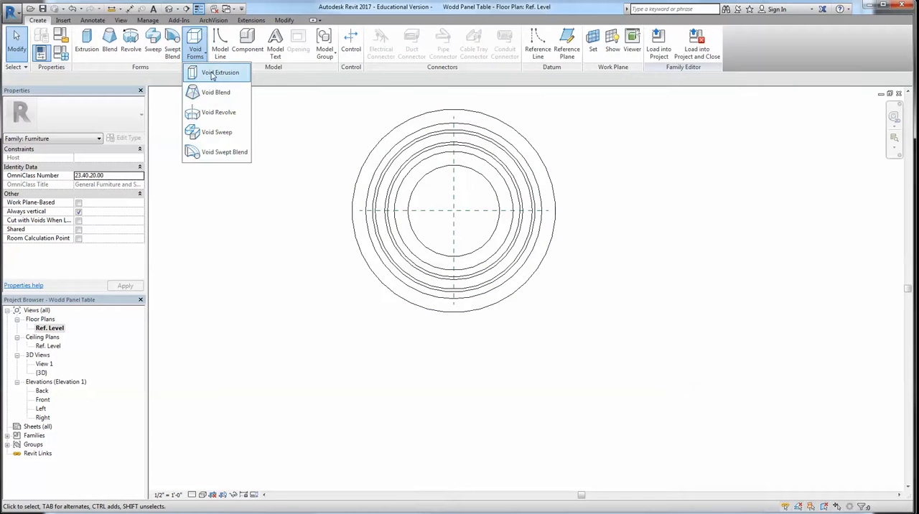
pyautogui.click(212, 73)
pyautogui.scroll(3, 461, 217)
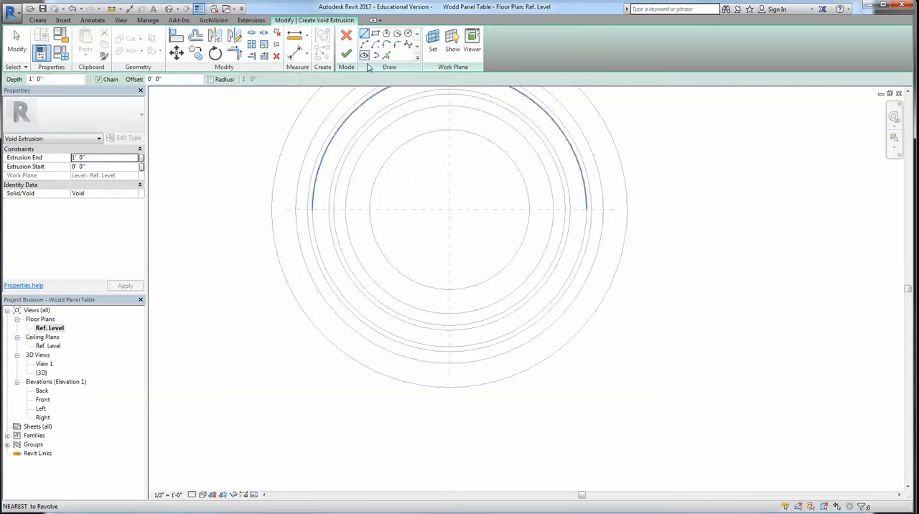
pyautogui.click(450, 210)
pyautogui.scroll(-2, 673, 332)
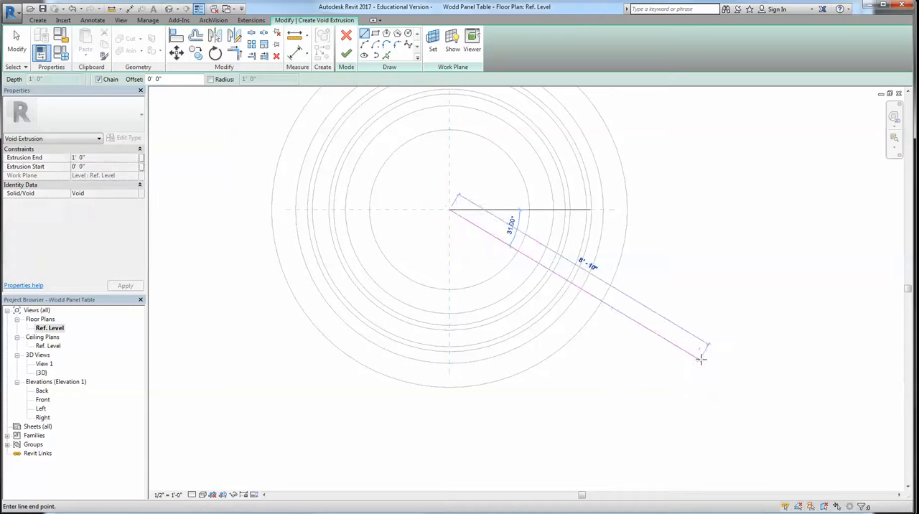
pyautogui.click(537, 433)
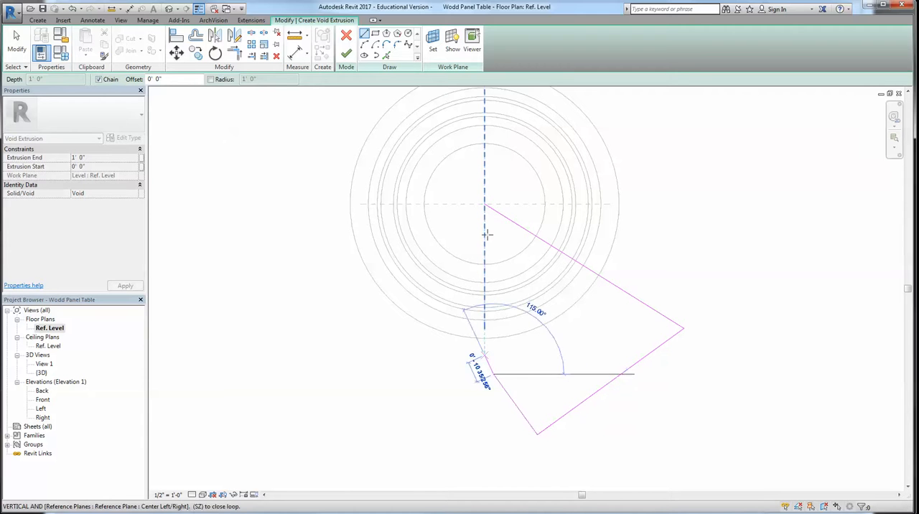
pyautogui.click(484, 206)
pyautogui.press('Escape')
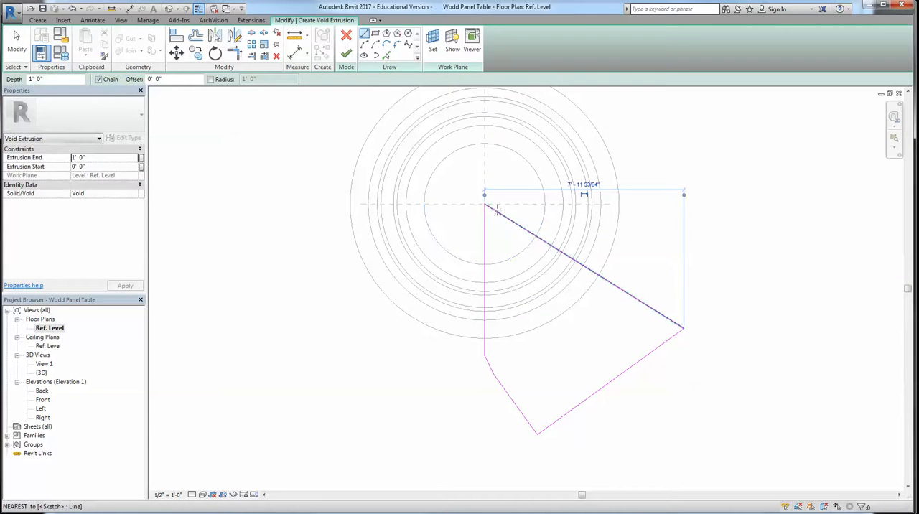
pyautogui.press('Escape')
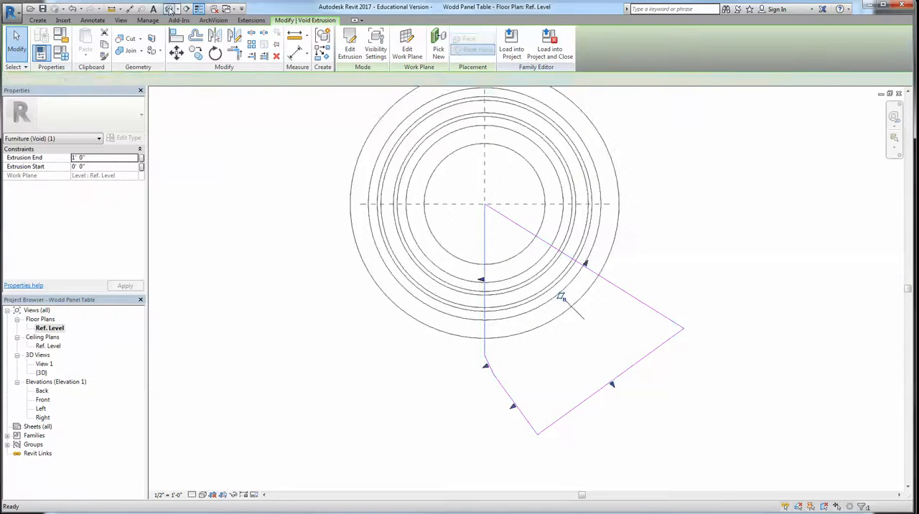
# Examine the void extrusion's cut in the ring's lower front from several angles in the 3D view
pyautogui.click(170, 10)
pyautogui.scroll(-1, 466, 331)
pyautogui.click(594, 369)
pyautogui.keyDown('shift'); pyautogui.moveTo(433, 371); pyautogui.dragTo(615, 356, button='middle'); pyautogui.keyUp('shift')
pyautogui.scroll(-5, 619, 357)
pyautogui.moveTo(746, 316); pyautogui.dragTo(614, 308, button='middle')
pyautogui.scroll(6, 615, 289)
pyautogui.scroll(4, 594, 286)
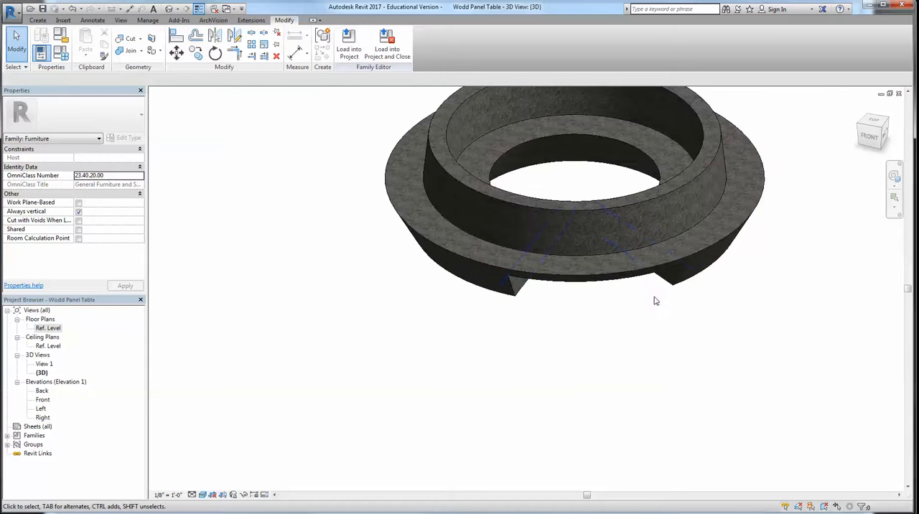
# Extend the void extrusion upward so that it cuts through the full height of the ring
pyautogui.click(654, 280)
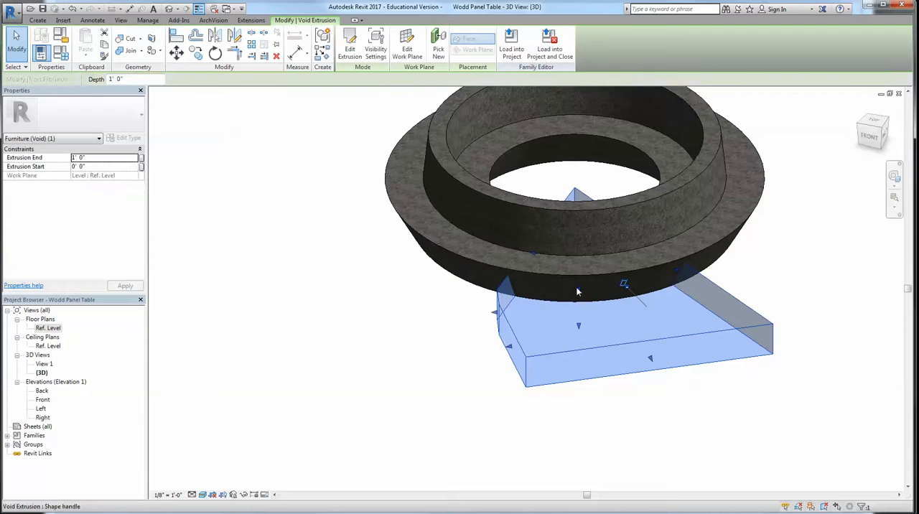
pyautogui.click(757, 426)
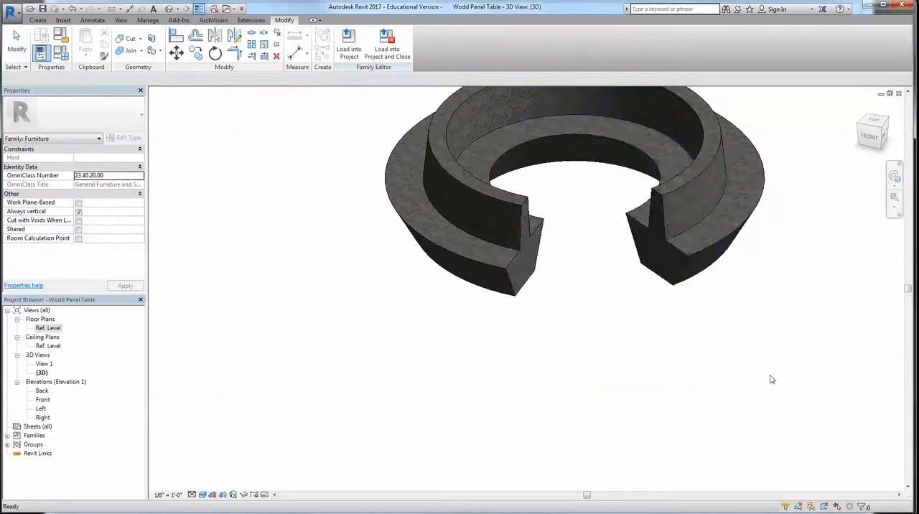
pyautogui.scroll(-2, 771, 379)
pyautogui.scroll(-5, 564, 290)
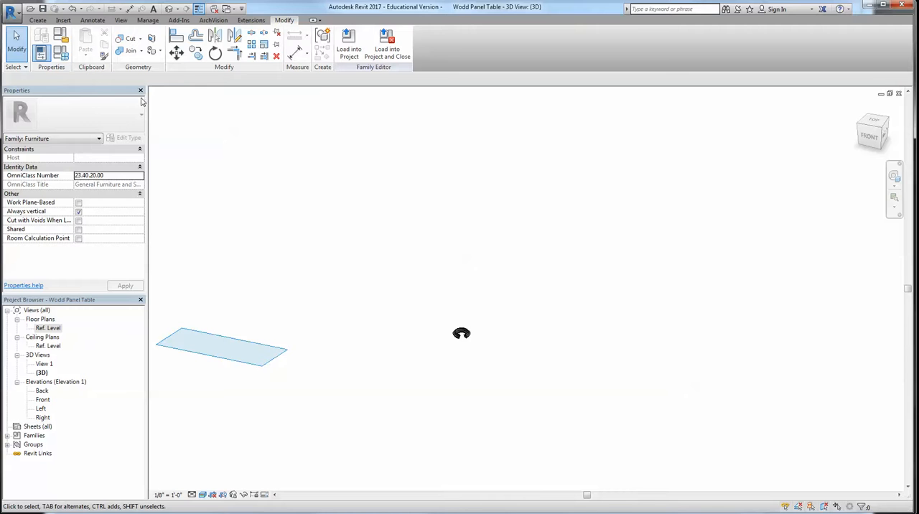
pyautogui.scroll(7, 502, 379)
# Load the ring family into Furniture Options, overwriting the existing version and its parameter values, and delete the instance placed on the floor
pyautogui.click(349, 49)
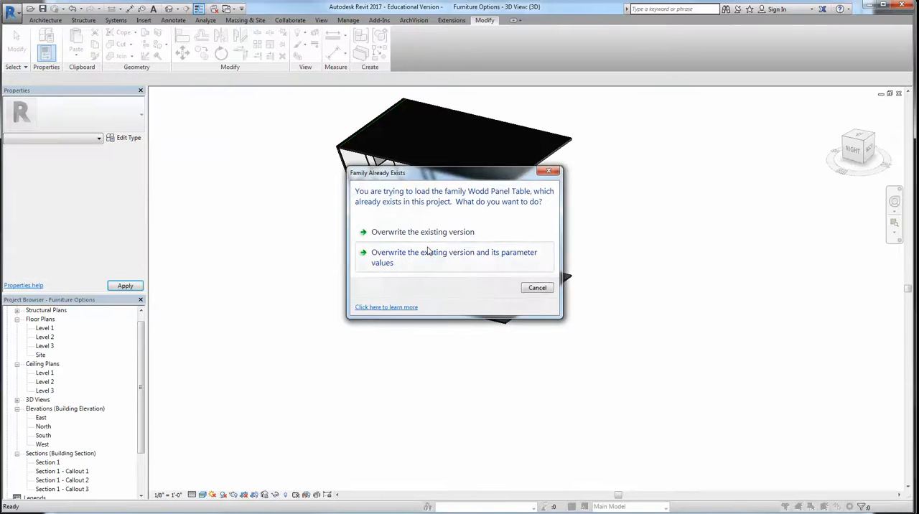
pyautogui.click(428, 251)
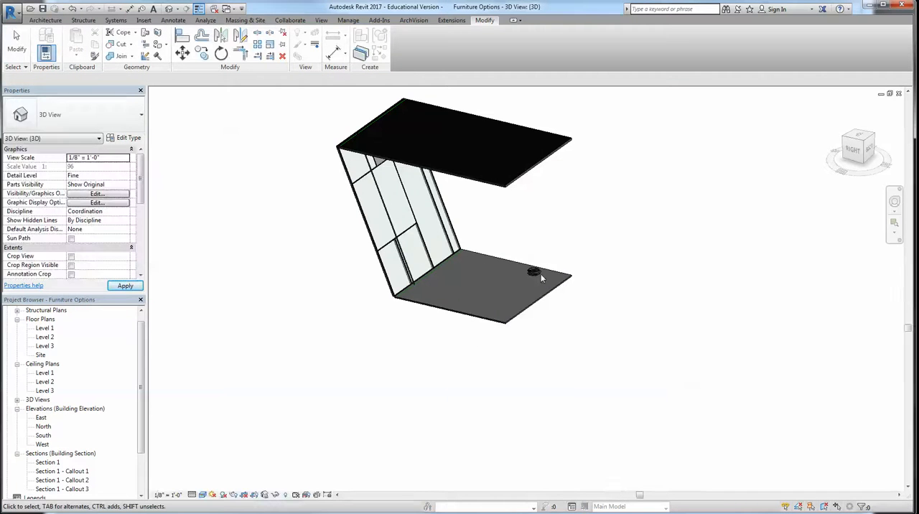
pyautogui.scroll(10, 540, 274)
pyautogui.scroll(-7, 541, 272)
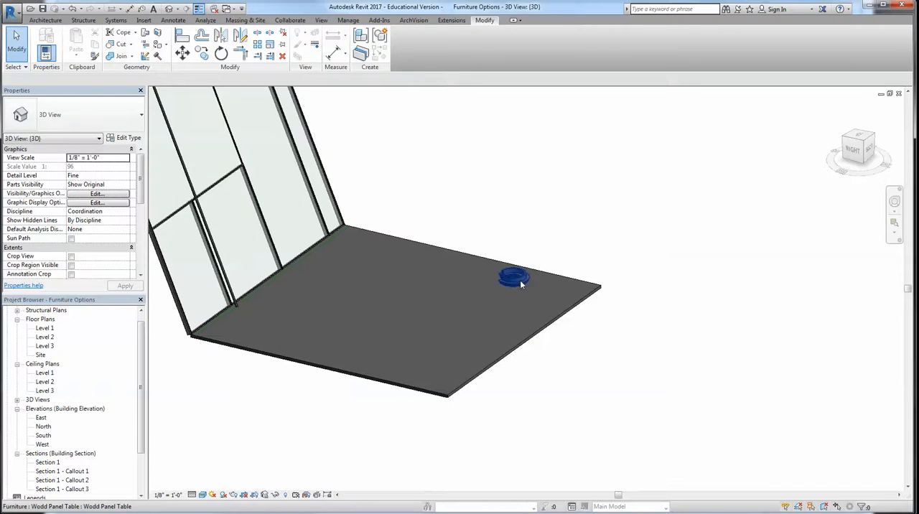
pyautogui.click(519, 280)
pyautogui.press('Delete')
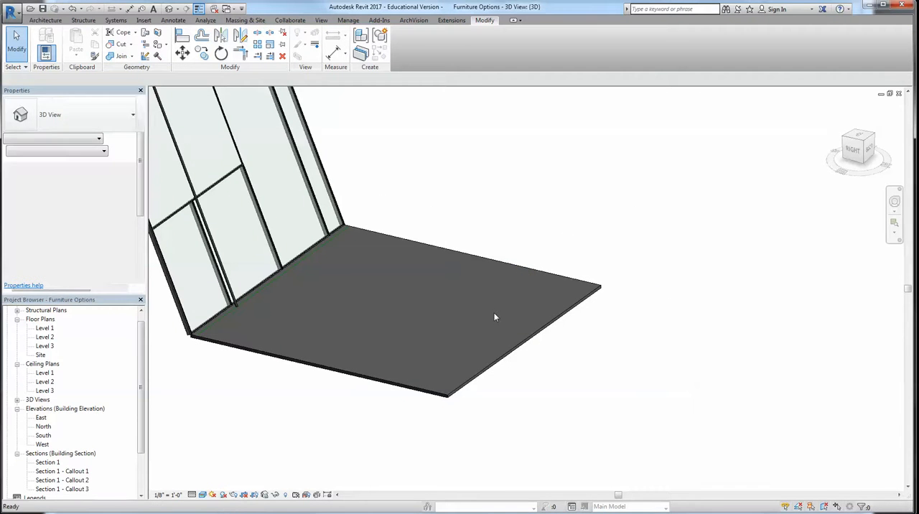
# Return to the Wodd Panel Table family and close all its open views to get back to the Furniture Options project
pyautogui.hotkey('ctrl', 'Tab')
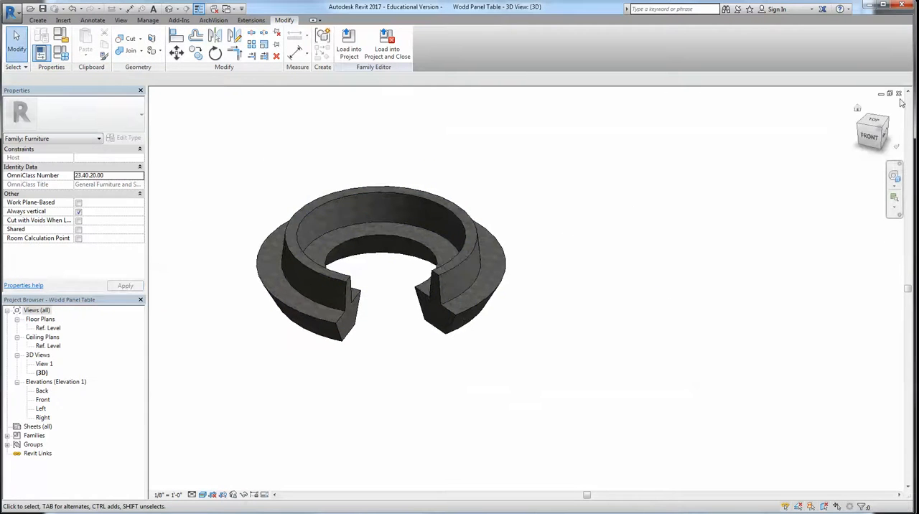
pyautogui.click(899, 94)
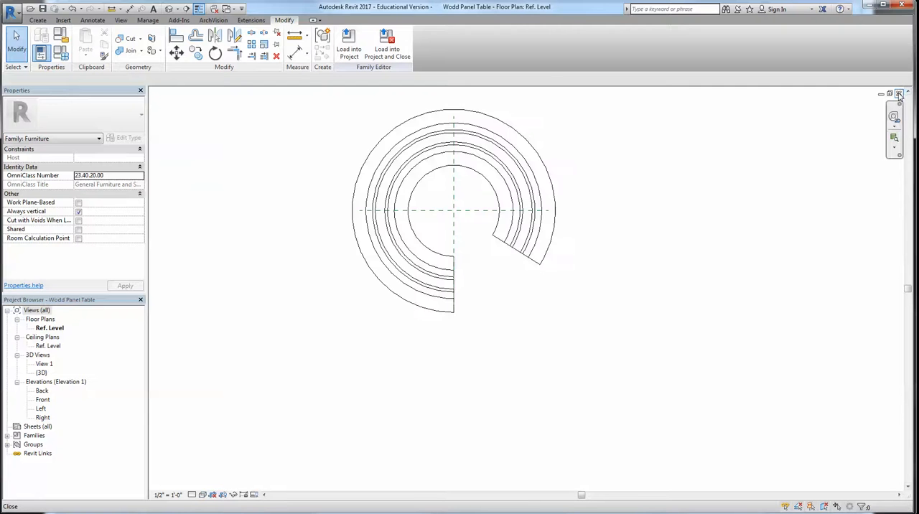
pyautogui.click(899, 94)
pyautogui.click(899, 94)
pyautogui.click(899, 94)
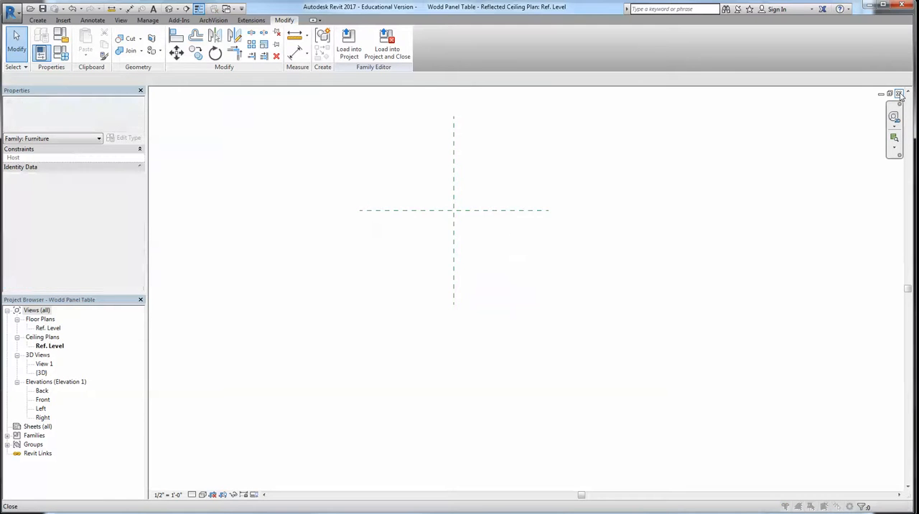
pyautogui.click(899, 94)
pyautogui.click(483, 268)
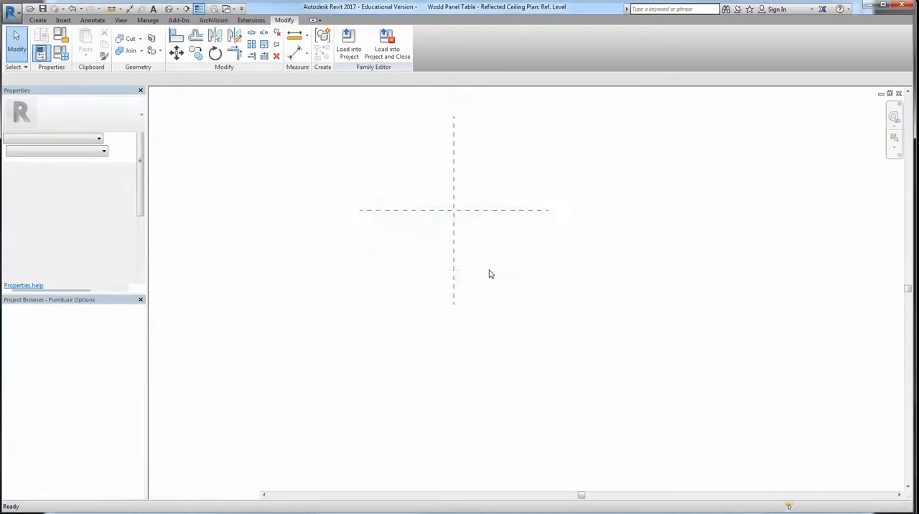
# Create a new family from the Structural Column template
pyautogui.click(16, 16)
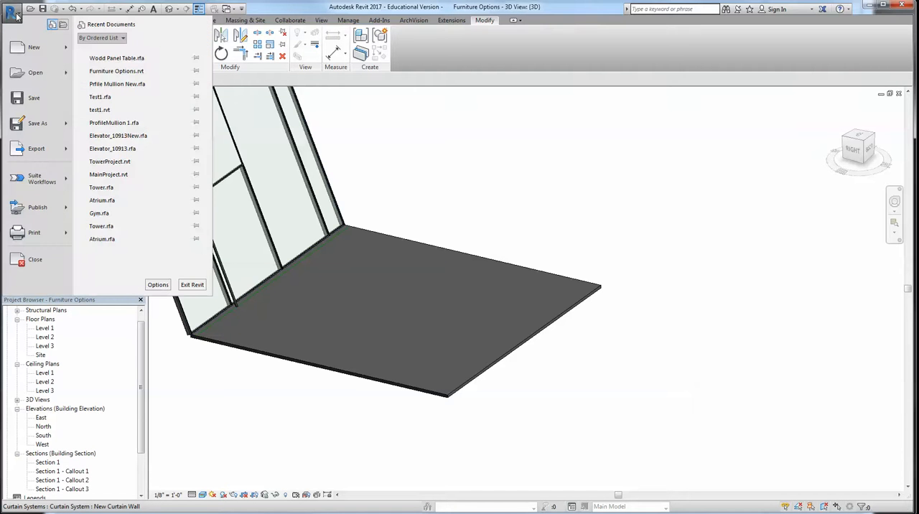
pyautogui.moveTo(66, 47)
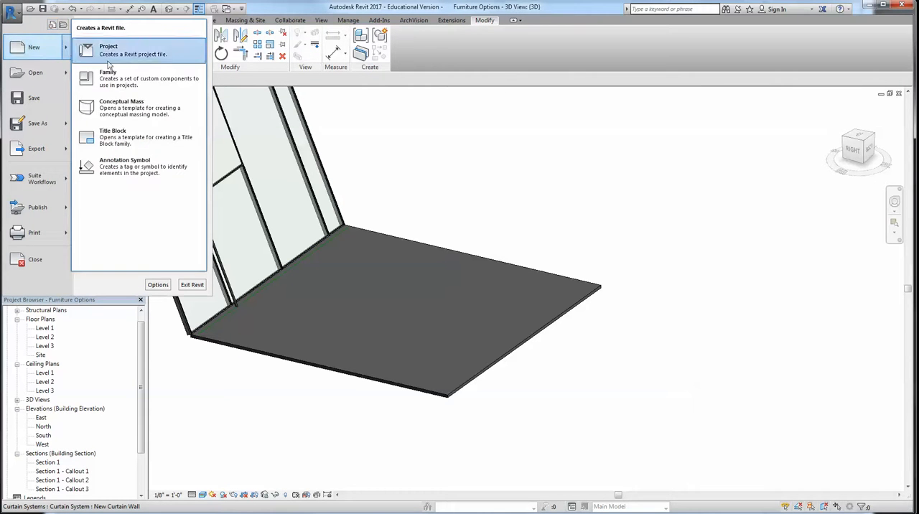
pyautogui.click(113, 78)
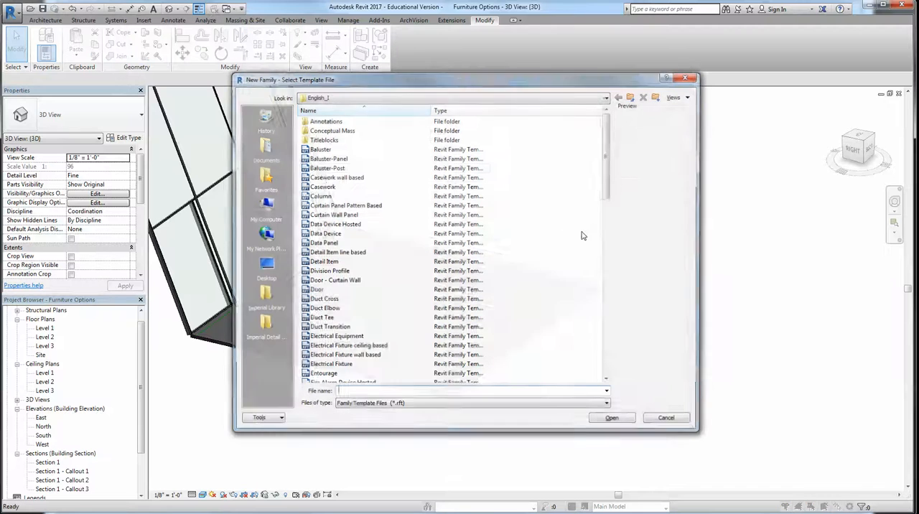
pyautogui.moveTo(610, 172)
pyautogui.mouseDown()
pyautogui.moveTo(619, 214)
pyautogui.moveTo(614, 312)
pyautogui.mouseUp()
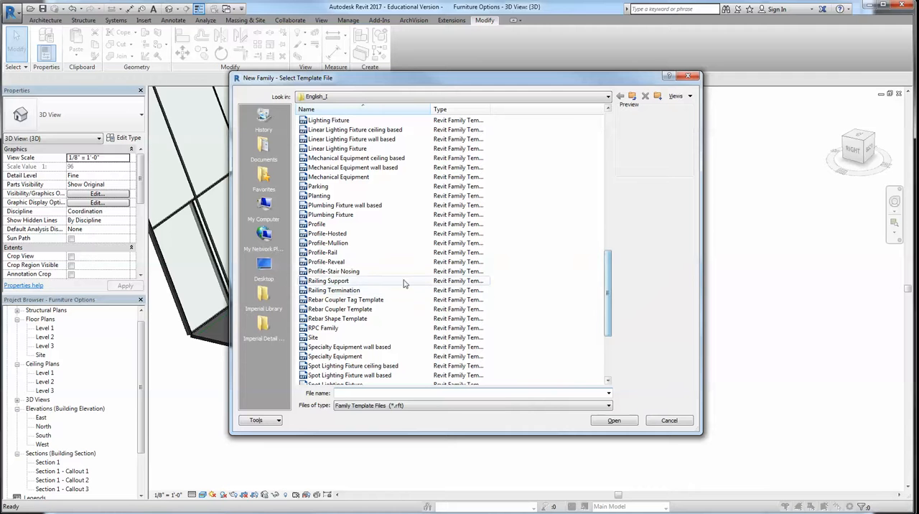
pyautogui.moveTo(612, 287); pyautogui.dragTo(612, 332)
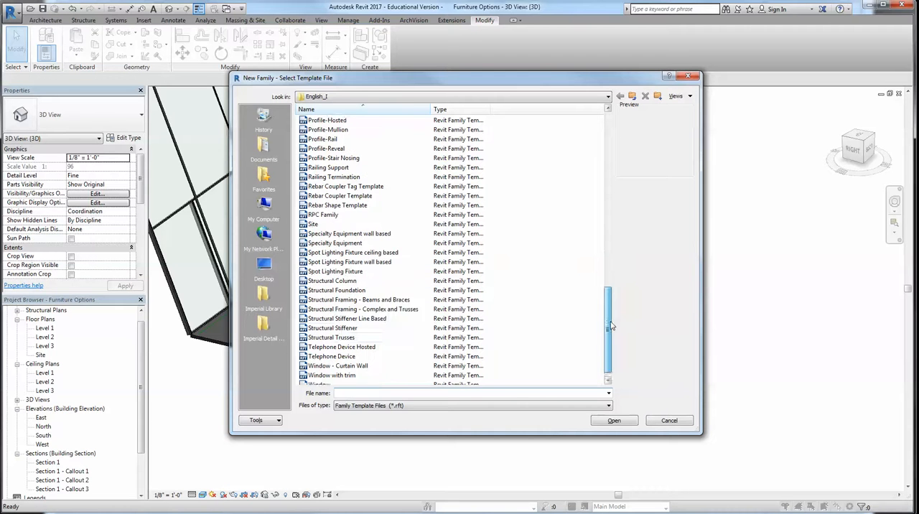
pyautogui.click(333, 271)
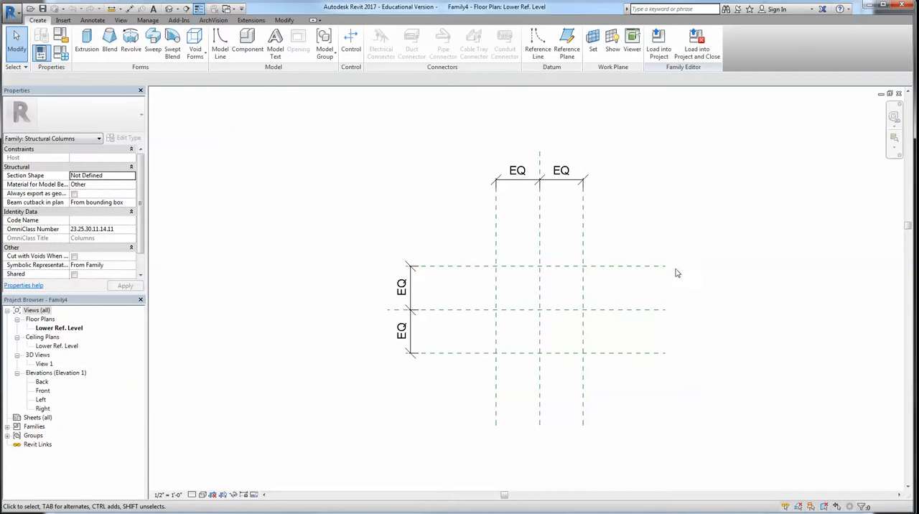
# Look over the column template's reference planes in the Lower Ref. Level plan and close the family
pyautogui.scroll(2, 612, 267)
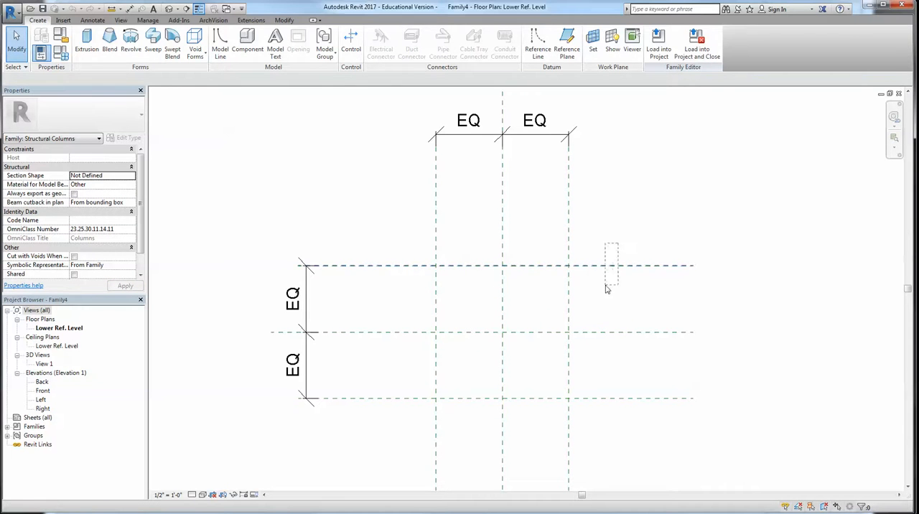
pyautogui.moveTo(606, 285); pyautogui.dragTo(605, 286)
pyautogui.click(644, 288)
pyautogui.click(40, 21)
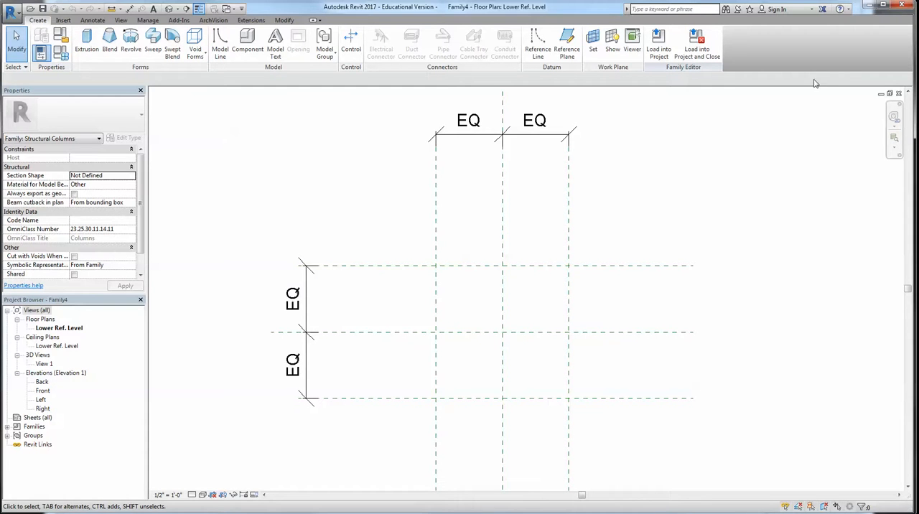
pyautogui.click(897, 94)
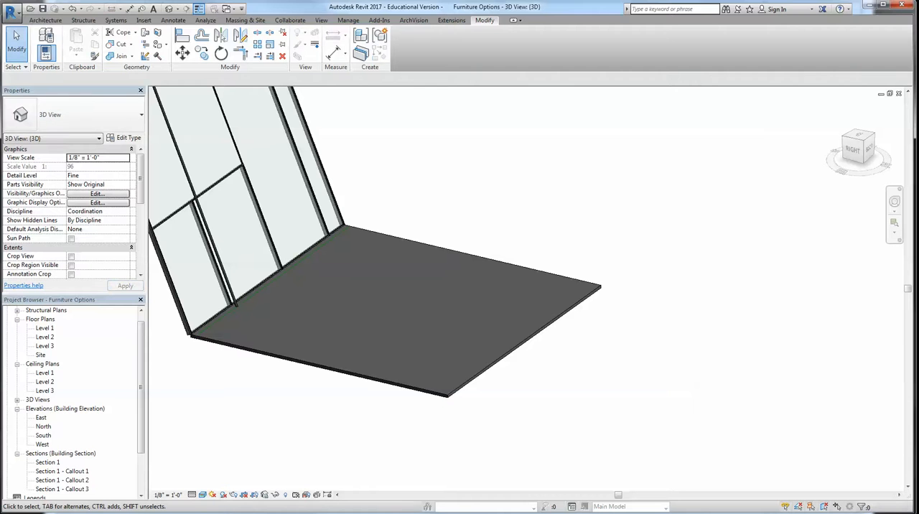
# Create a new family from the Generic Model template
pyautogui.click(19, 11)
pyautogui.moveTo(71, 49)
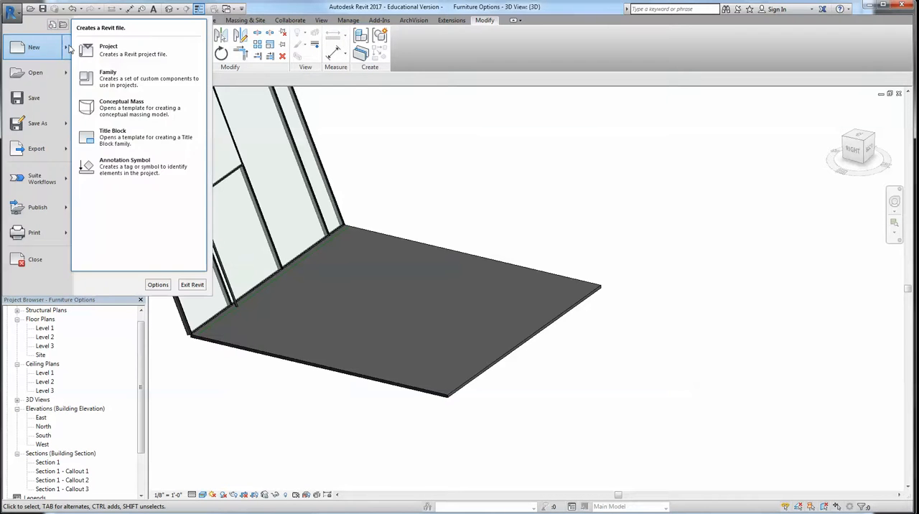
pyautogui.click(129, 84)
pyautogui.scroll(-5, 610, 227)
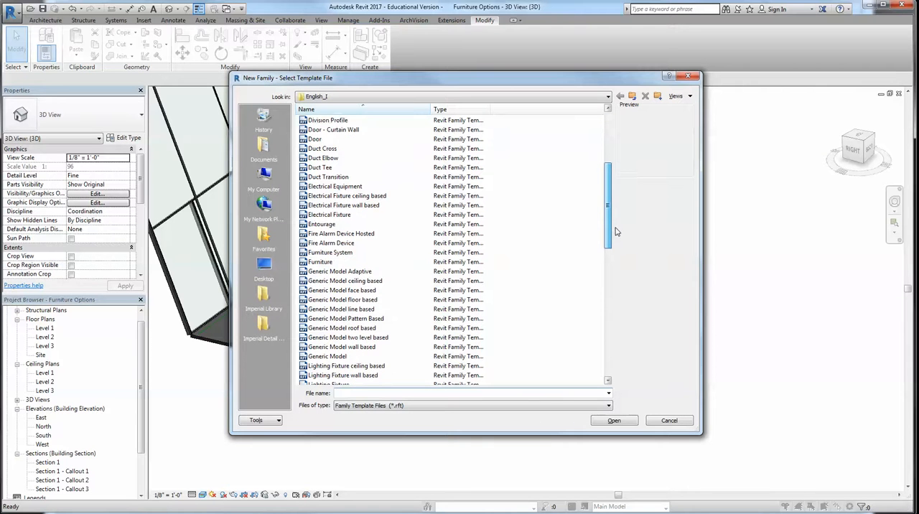
pyautogui.moveTo(615, 231); pyautogui.dragTo(617, 249)
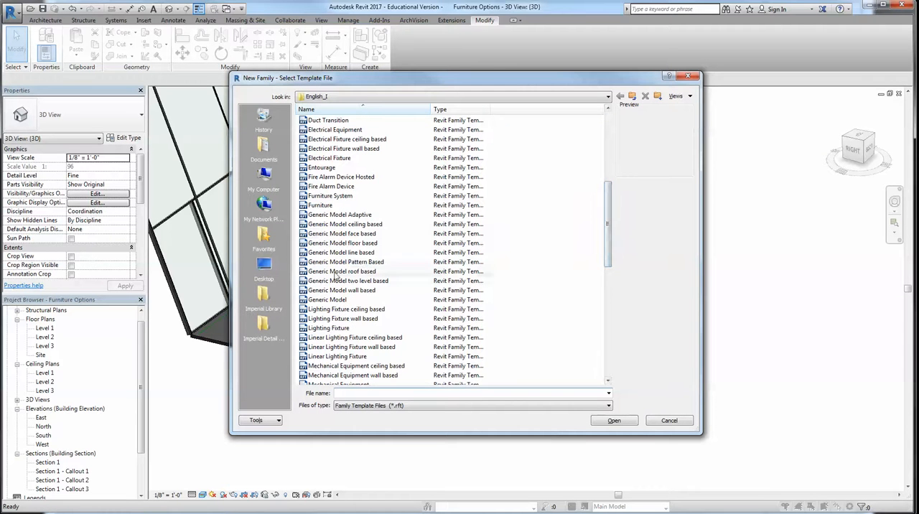
pyautogui.click(329, 299)
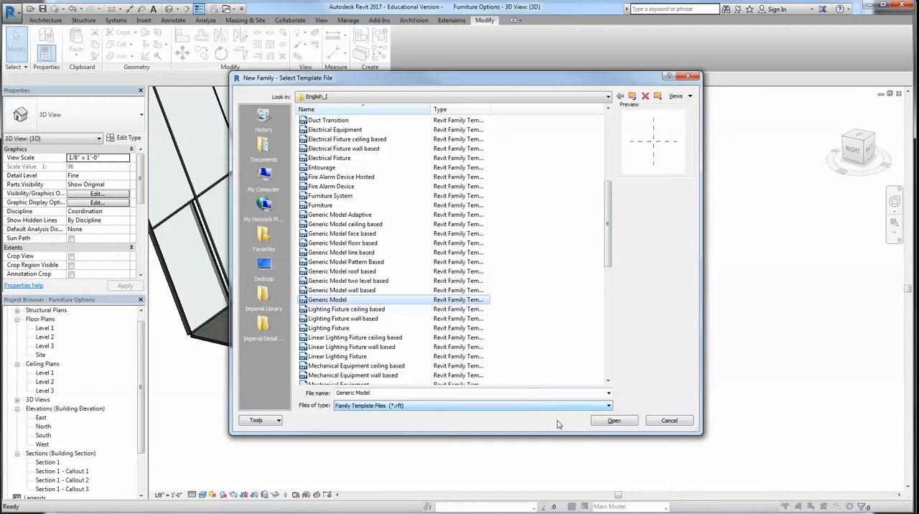
pyautogui.click(615, 421)
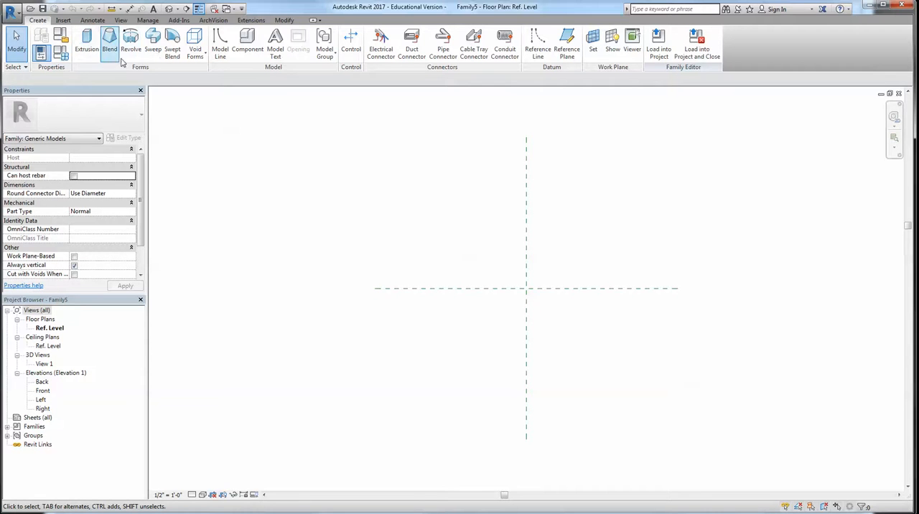
# Close all views of the new generic model family to return to the Furniture Options project
pyautogui.click(898, 94)
pyautogui.click(899, 94)
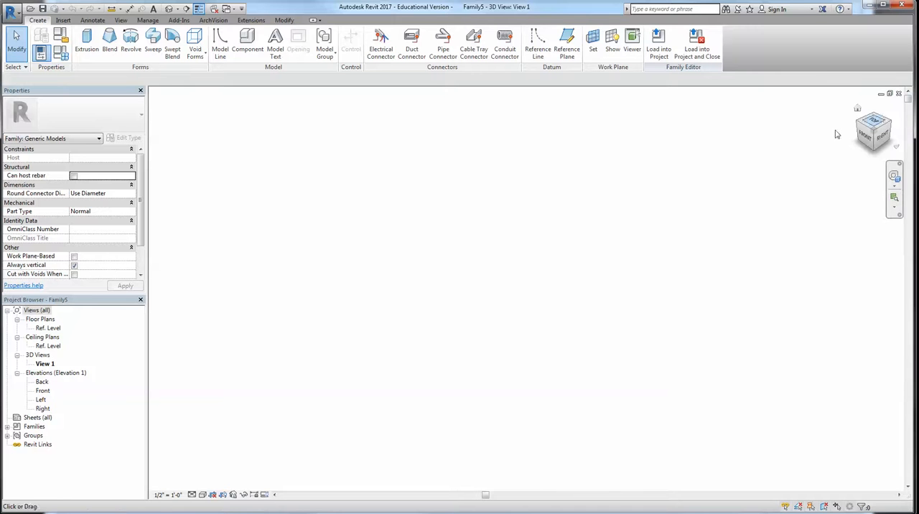
pyautogui.click(898, 94)
pyautogui.click(898, 94)
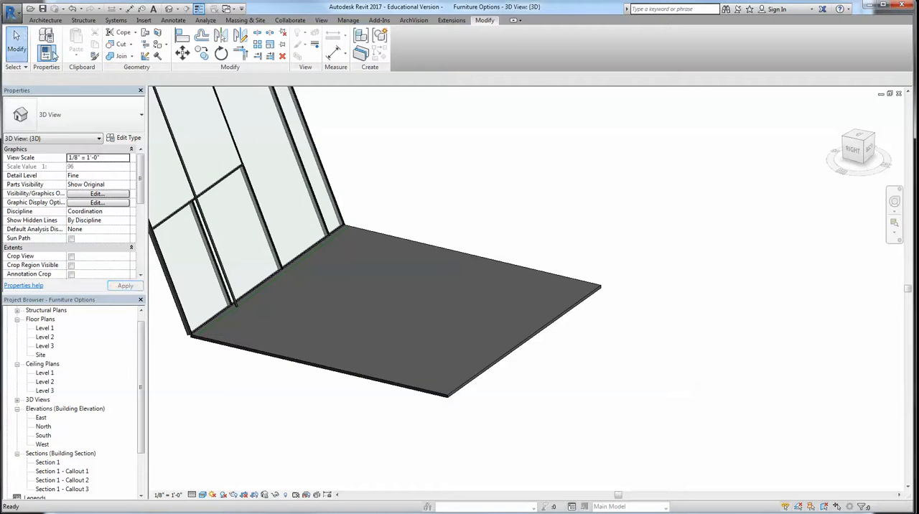
# Browse the family templates and start another new family from the Structural Column template
pyautogui.click(11, 13)
pyautogui.moveTo(43, 47)
pyautogui.click(119, 76)
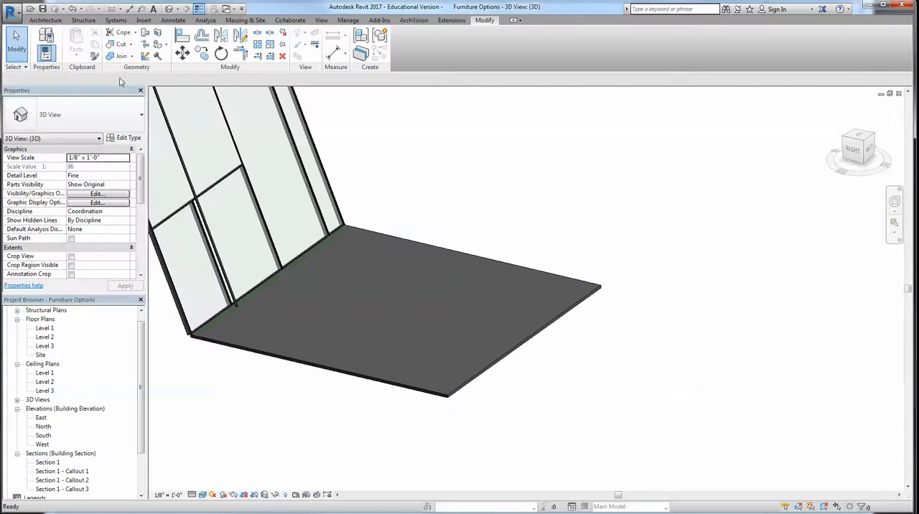
pyautogui.moveTo(609, 185); pyautogui.dragTo(614, 210)
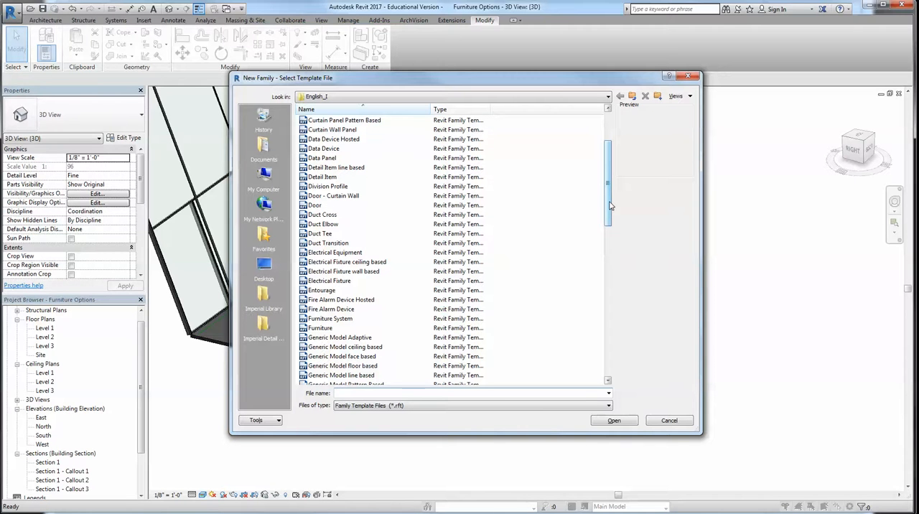
pyautogui.moveTo(610, 206); pyautogui.dragTo(609, 297)
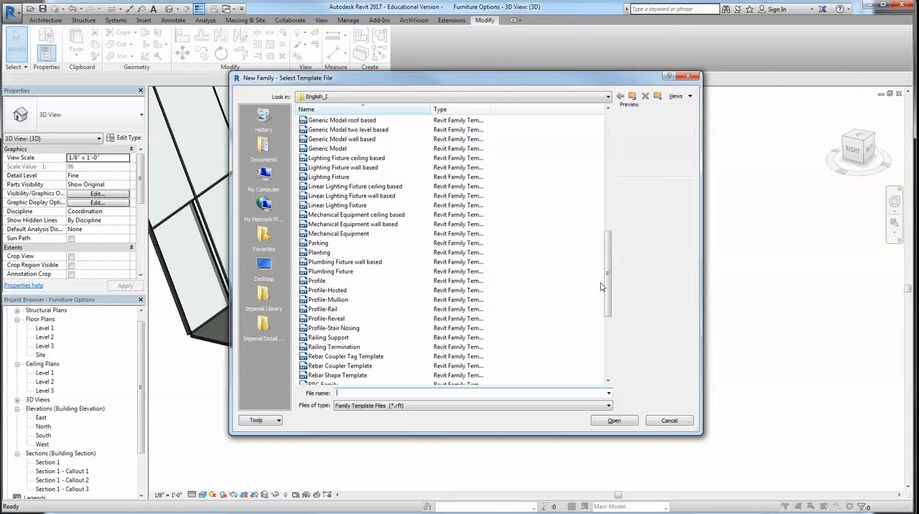
pyautogui.moveTo(610, 283); pyautogui.dragTo(613, 346)
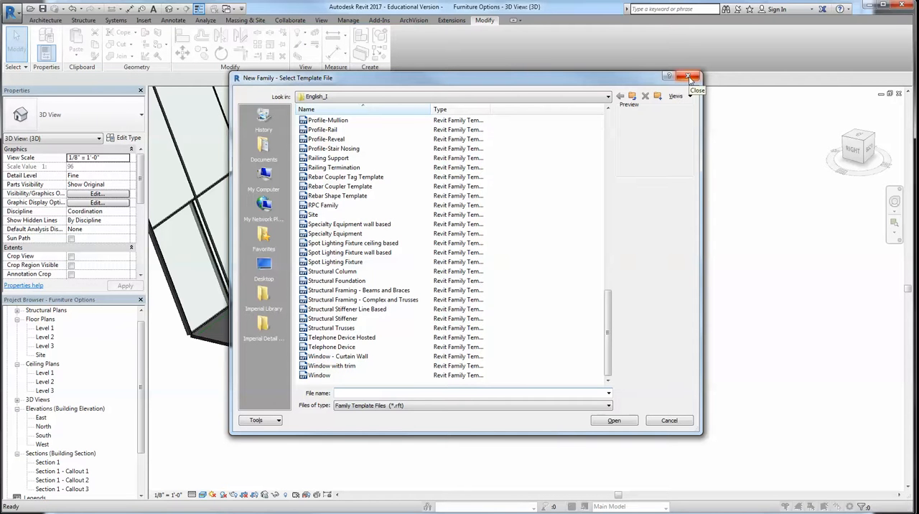
pyautogui.moveTo(612, 342)
pyautogui.mouseDown()
pyautogui.moveTo(611, 172)
pyautogui.moveTo(607, 353)
pyautogui.mouseUp()
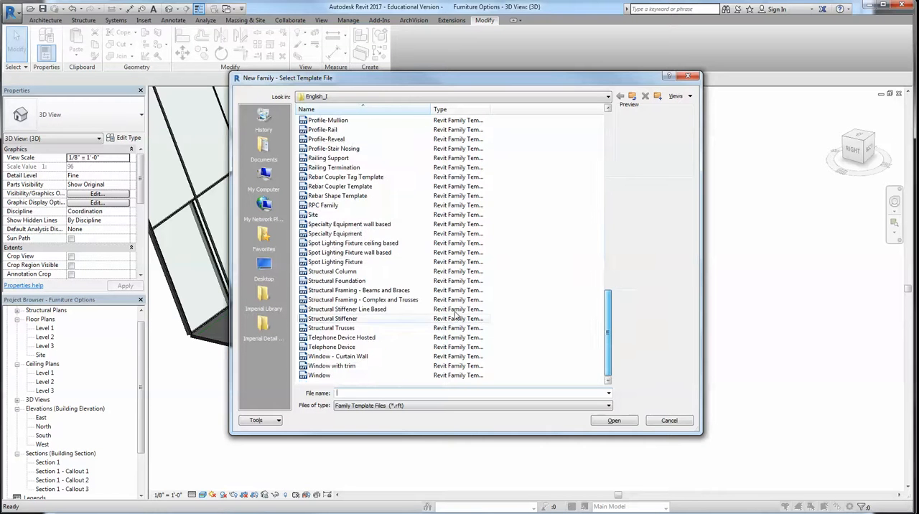
pyautogui.doubleClick(344, 271)
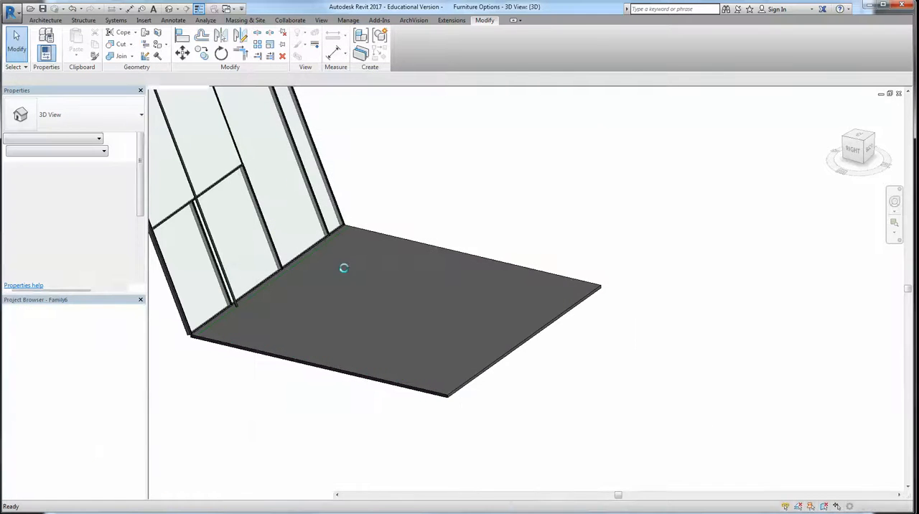
# Check the Center (Front/Back) reference plane in the column family's plan, clear the selection and open the Back elevation
pyautogui.click(484, 313)
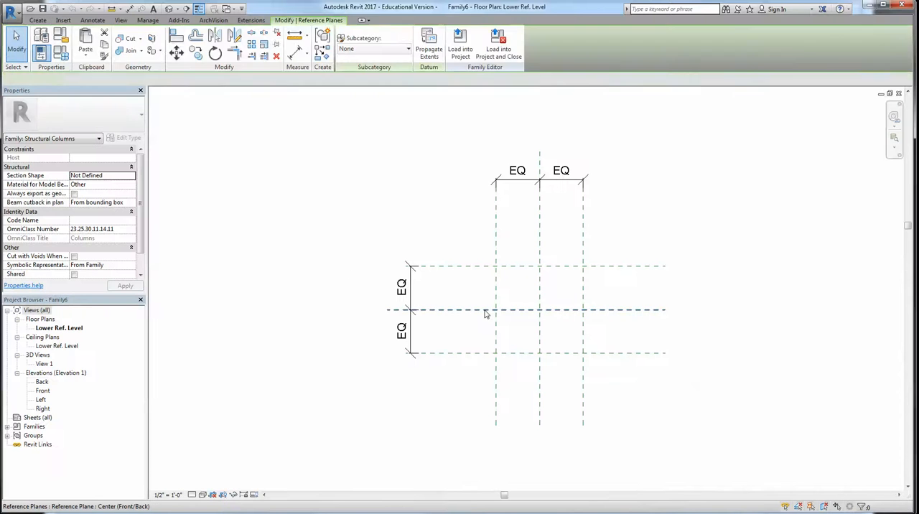
pyautogui.click(677, 329)
pyautogui.doubleClick(42, 382)
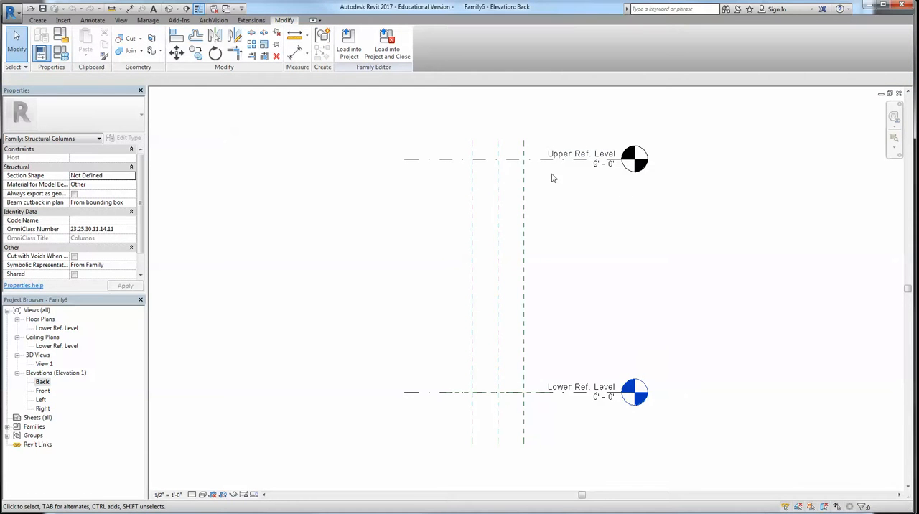
# Start an extrusion and sketch a slanted line from the centre plane at Lower Ref. Level up to Upper Ref. Level
pyautogui.click(41, 21)
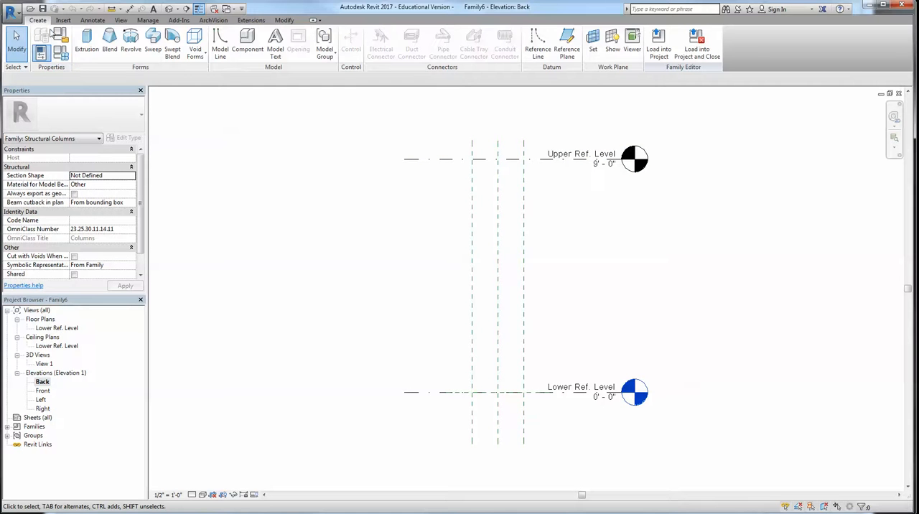
pyautogui.click(87, 48)
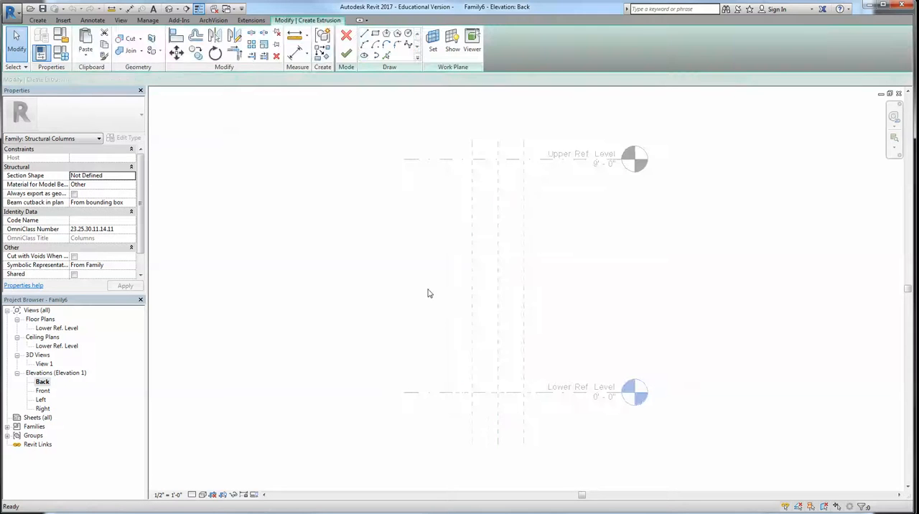
pyautogui.click(498, 391)
pyautogui.click(413, 159)
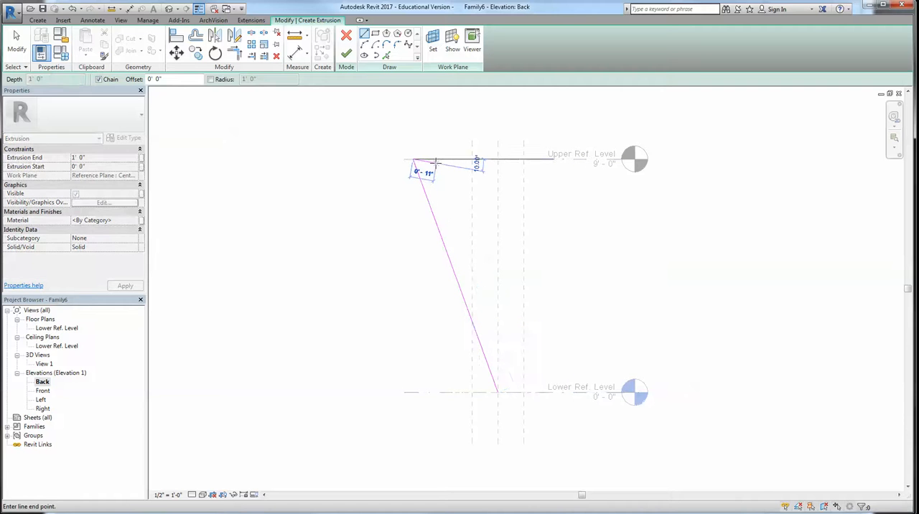
pyautogui.press('Escape')
pyautogui.press('Escape')
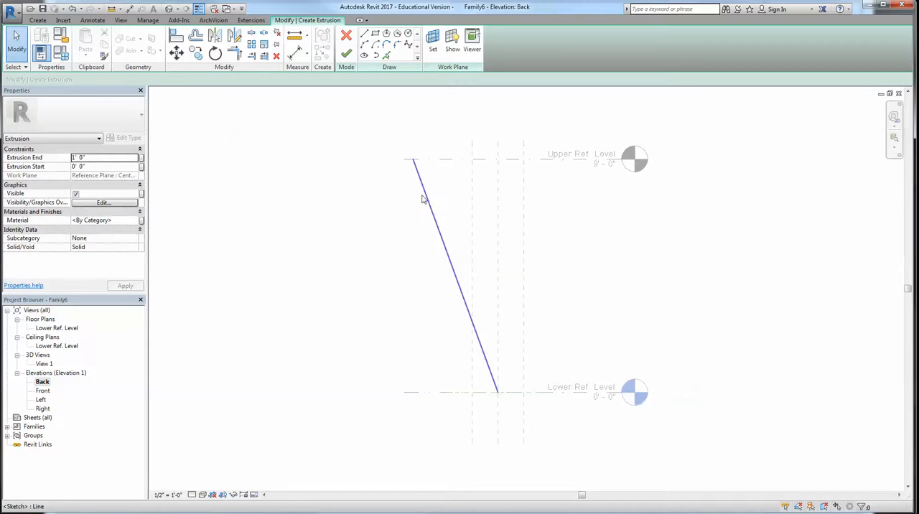
# Offset a copy of the slanted line by 2' 0" toward the reference planes
pyautogui.click(195, 36)
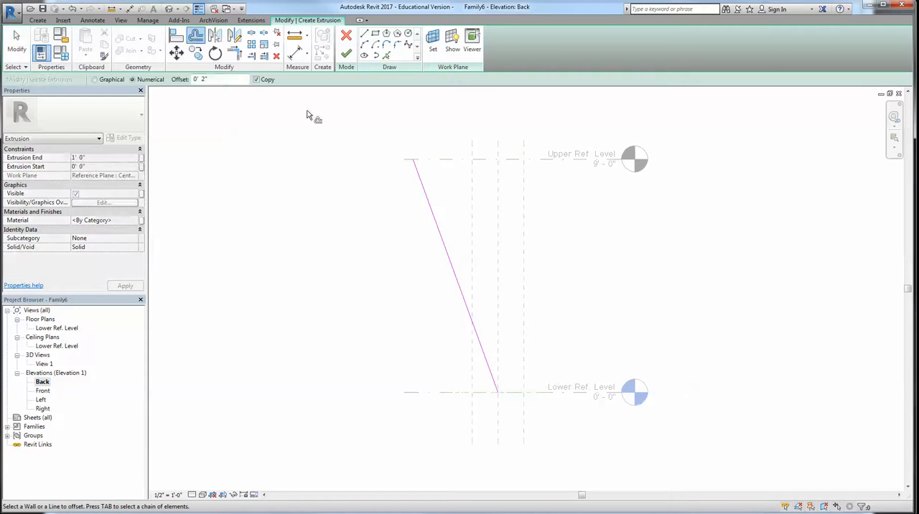
pyautogui.click(455, 264)
pyautogui.press('Escape')
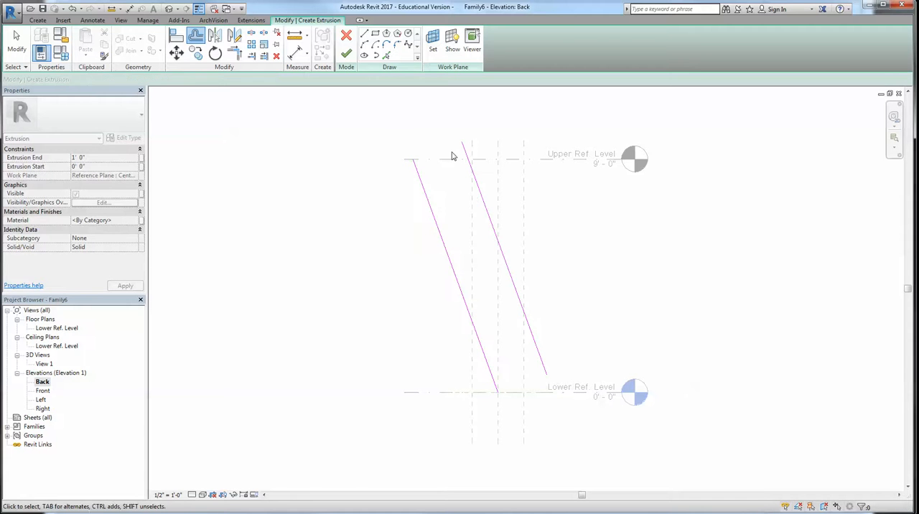
# Sketch horizontal lines along the Upper and Lower Ref. Levels to connect the two slanted lines
pyautogui.press('l')
pyautogui.press('i')
pyautogui.click(467, 158)
pyautogui.click(414, 158)
pyautogui.click(498, 392)
pyautogui.scroll(2, 549, 396)
pyautogui.click(543, 368)
pyautogui.press('Escape')
pyautogui.press('Escape')
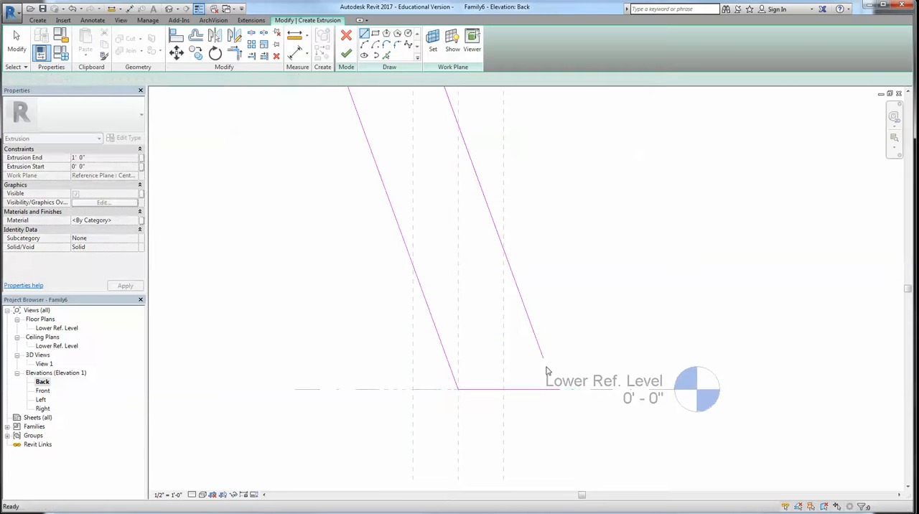
# Trim and extend the sketch lines into a closed slanted column outline at both levels
pyautogui.press('t')
pyautogui.press('r')
pyautogui.scroll(-3, 544, 392)
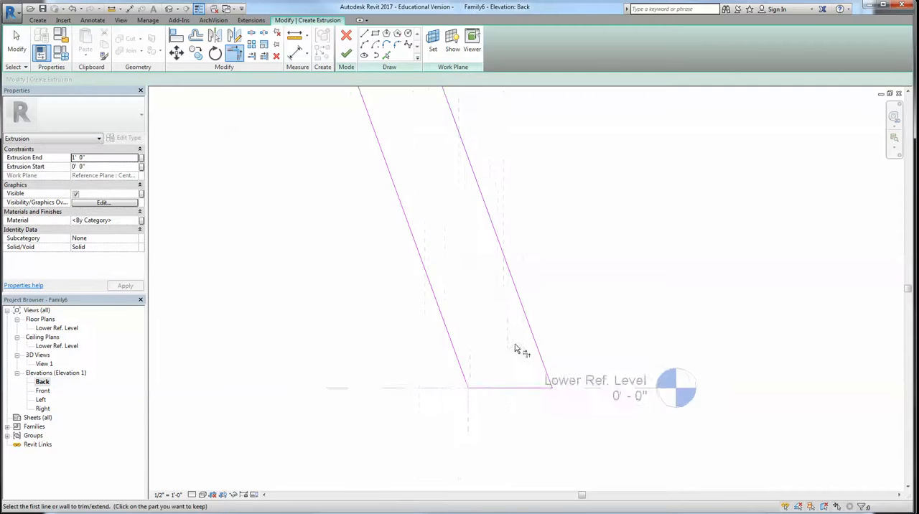
pyautogui.click(442, 153)
pyautogui.click(465, 162)
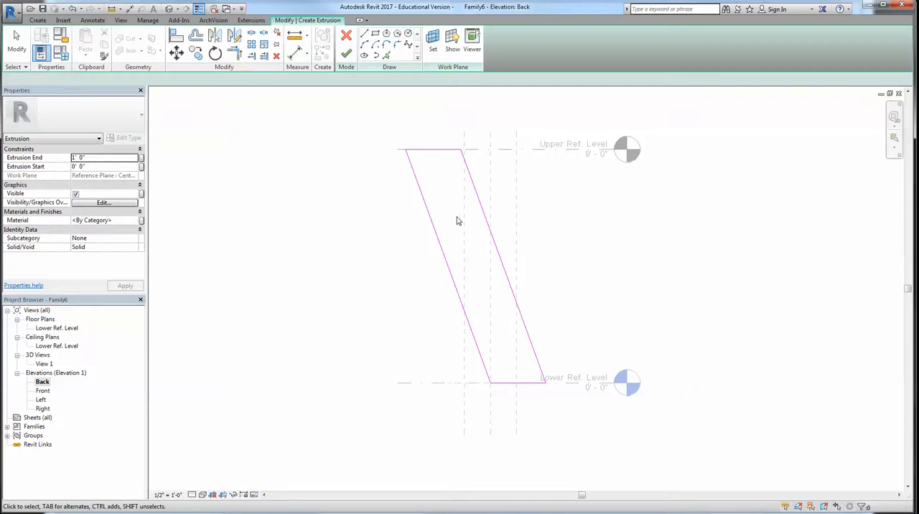
pyautogui.press('Escape')
# Offset copies of all four outline edges 0' 6" toward the inside of the slanted column
pyautogui.click(201, 37)
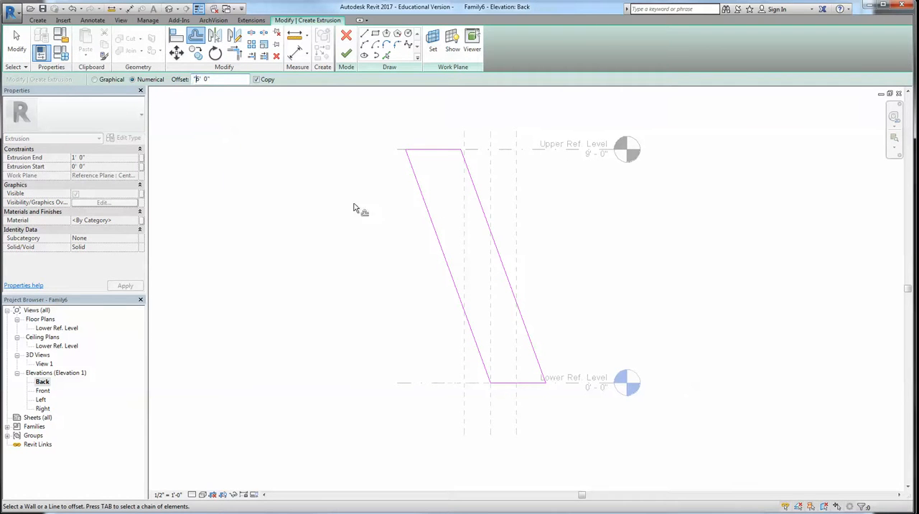
pyautogui.click(440, 230)
pyautogui.click(539, 215)
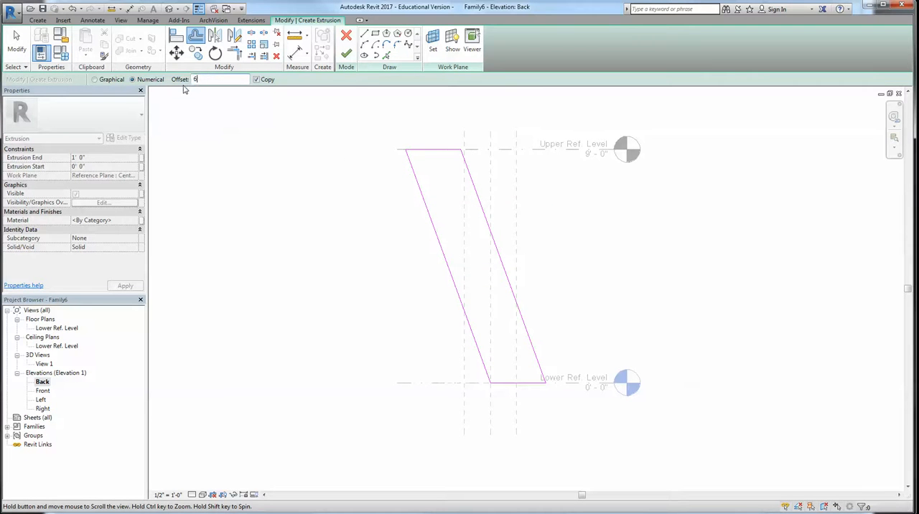
pyautogui.moveTo(428, 205); pyautogui.dragTo(404, 222, button='middle')
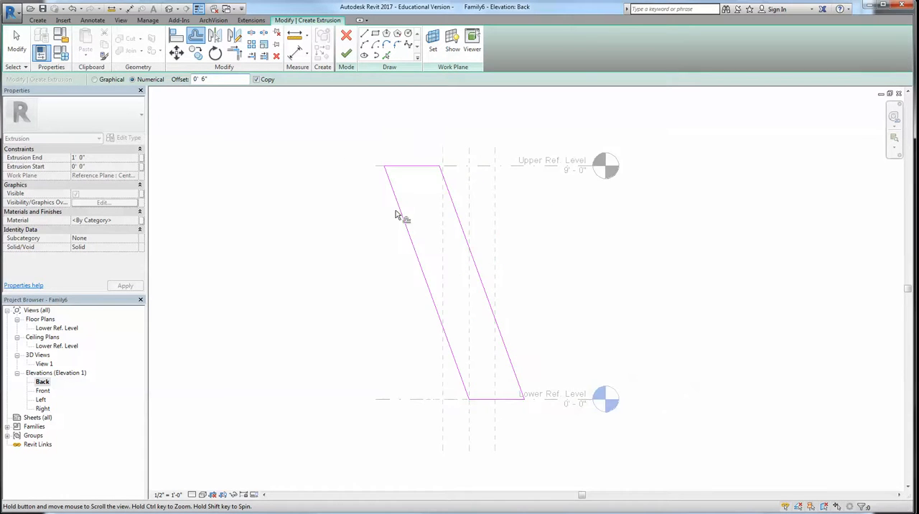
pyautogui.click(415, 248)
pyautogui.click(462, 235)
pyautogui.click(417, 172)
pyautogui.click(493, 400)
pyautogui.press('Escape')
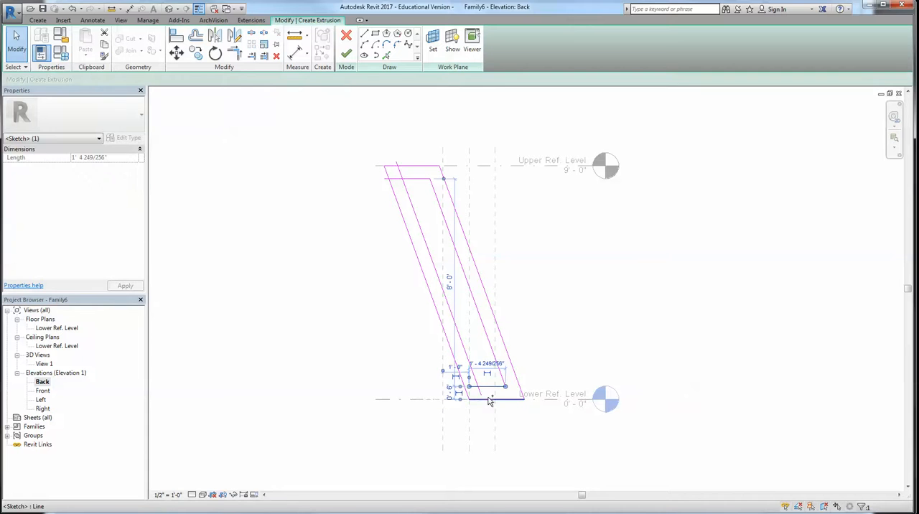
# Copy the pair of horizontal lines at the column's base to two higher positions along the slant to form crossbars
pyautogui.keyDown('ctrl'); pyautogui.click(490, 400); pyautogui.keyUp('ctrl')
pyautogui.press('c')
pyautogui.press('o')
pyautogui.click(479, 388)
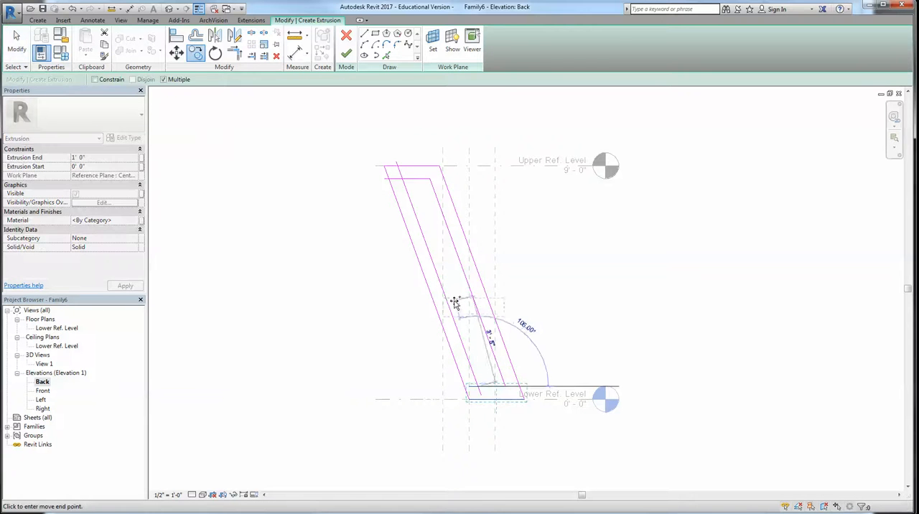
pyautogui.click(424, 241)
pyautogui.press('Escape')
pyautogui.scroll(2, 370, 192)
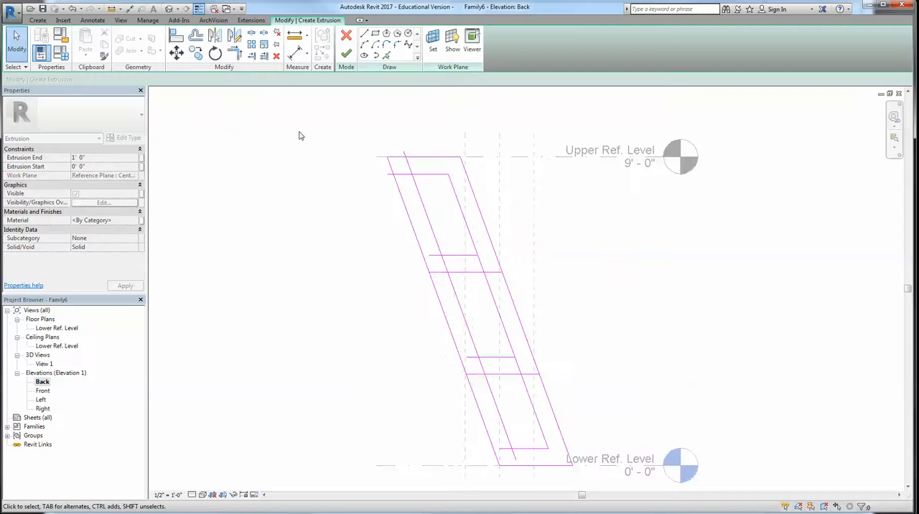
# Split the inner slanted lines between the horizontal lines of each crossbar
pyautogui.press('s')
pyautogui.press('l')
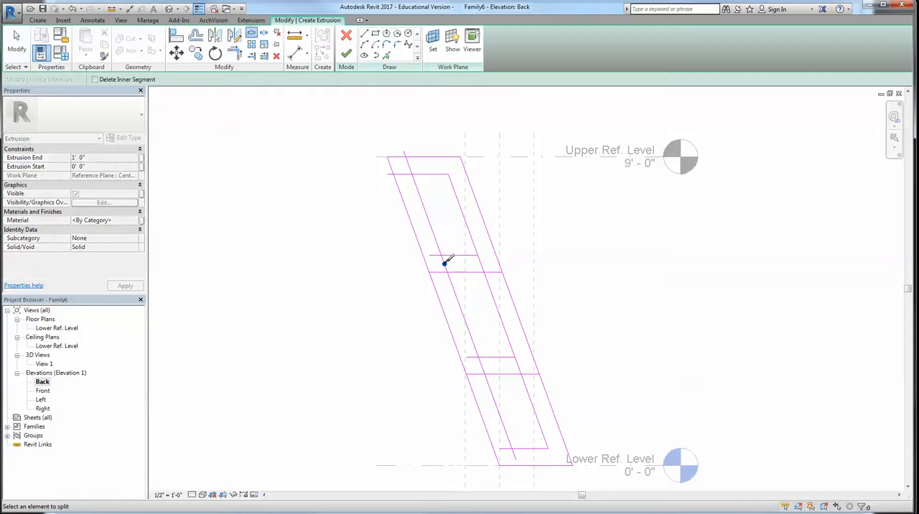
pyautogui.click(481, 263)
pyautogui.click(517, 366)
pyautogui.click(482, 365)
# Trim the inner lines into closed corners around the lower and middle openings
pyautogui.press('t')
pyautogui.press('r')
pyautogui.click(519, 449)
pyautogui.click(522, 376)
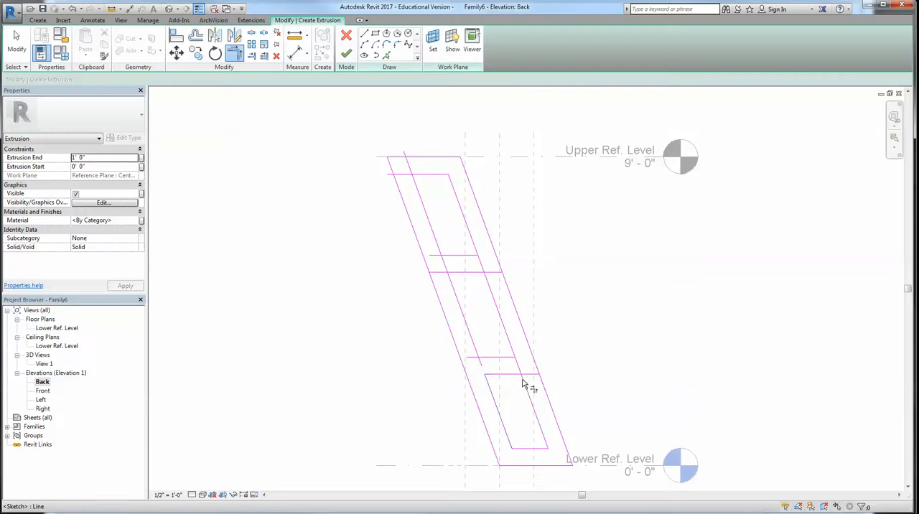
pyautogui.click(473, 348)
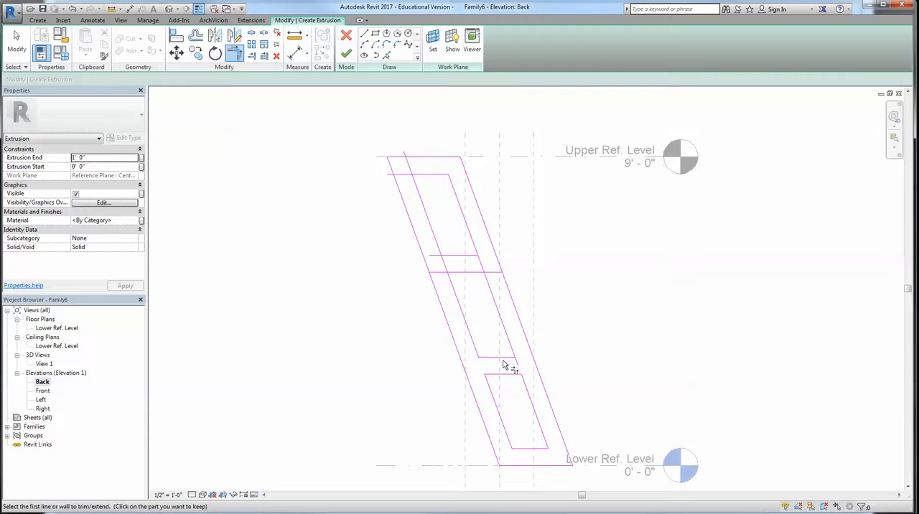
pyautogui.click(455, 272)
pyautogui.click(457, 272)
pyautogui.click(483, 275)
# Trim the inner lines into closed corners around the upper opening and finish the extrusion sketch
pyautogui.click(470, 256)
pyautogui.click(474, 253)
pyautogui.click(449, 255)
pyautogui.click(441, 251)
pyautogui.click(422, 192)
pyautogui.click(422, 174)
pyautogui.click(346, 51)
pyautogui.click(368, 279)
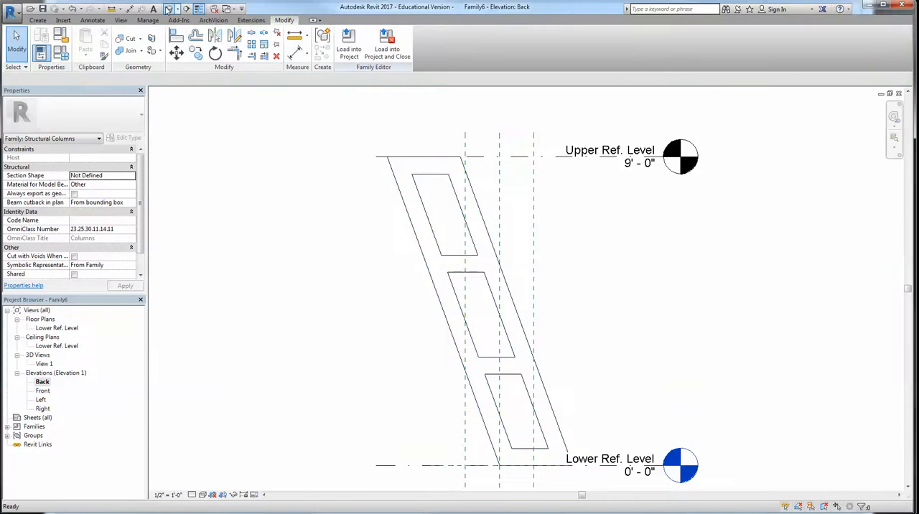
# Open the default 3D view and set the column's Extrusion End to 6"
pyautogui.click(168, 9)
pyautogui.click(586, 194)
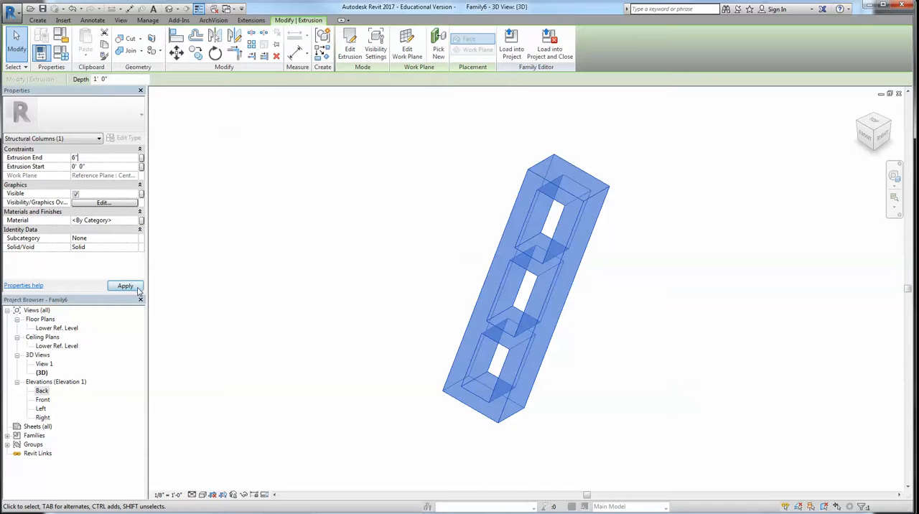
pyautogui.keyDown('shift'); pyautogui.moveTo(564, 386); pyautogui.dragTo(345, 338, button='middle'); pyautogui.keyUp('shift')
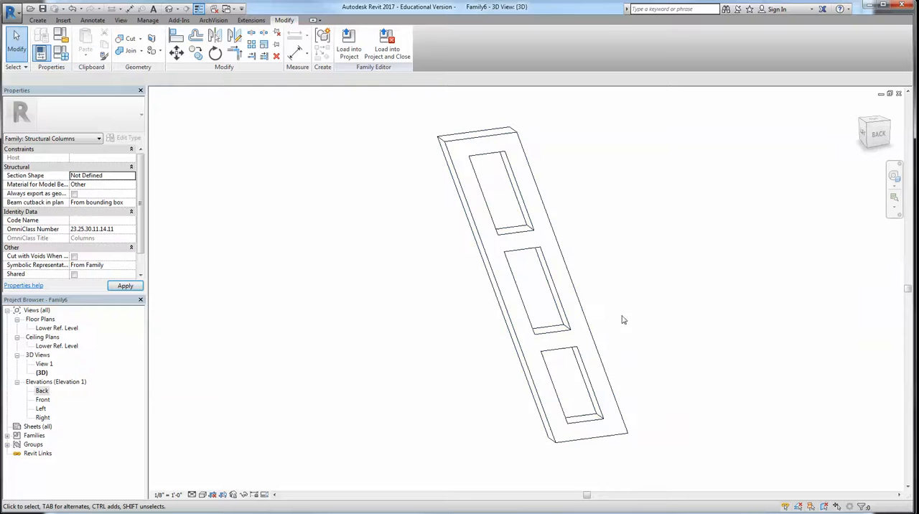
pyautogui.scroll(-1, 710, 347)
pyautogui.moveTo(710, 347); pyautogui.dragTo(675, 334, button='middle')
pyautogui.scroll(1, 674, 332)
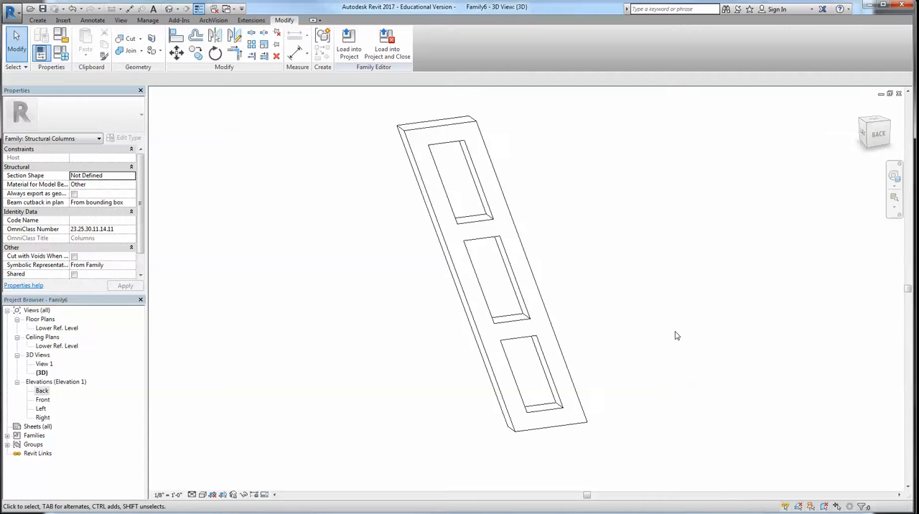
# Open the material setting of the column extrusion and create a new material named Steel
pyautogui.click(537, 287)
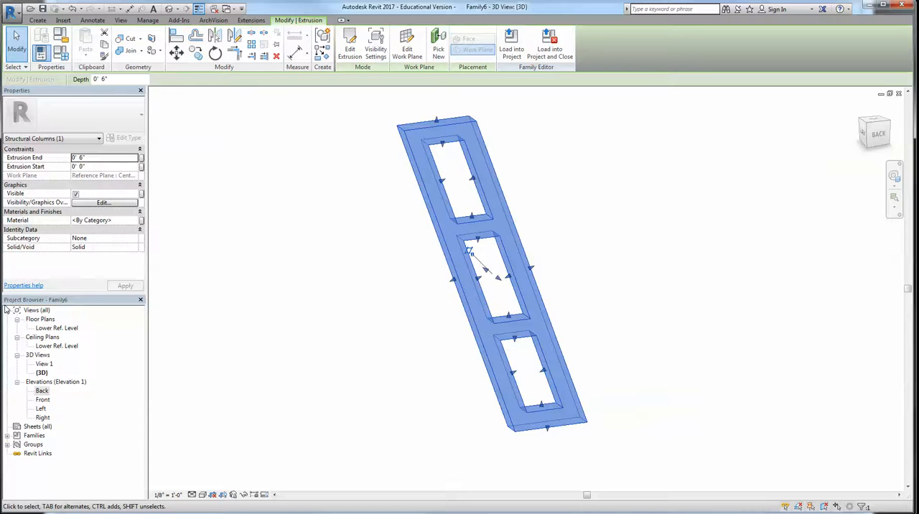
pyautogui.keyDown('shift'); pyautogui.moveTo(450, 291); pyautogui.dragTo(380, 264, button='middle'); pyautogui.keyUp('shift')
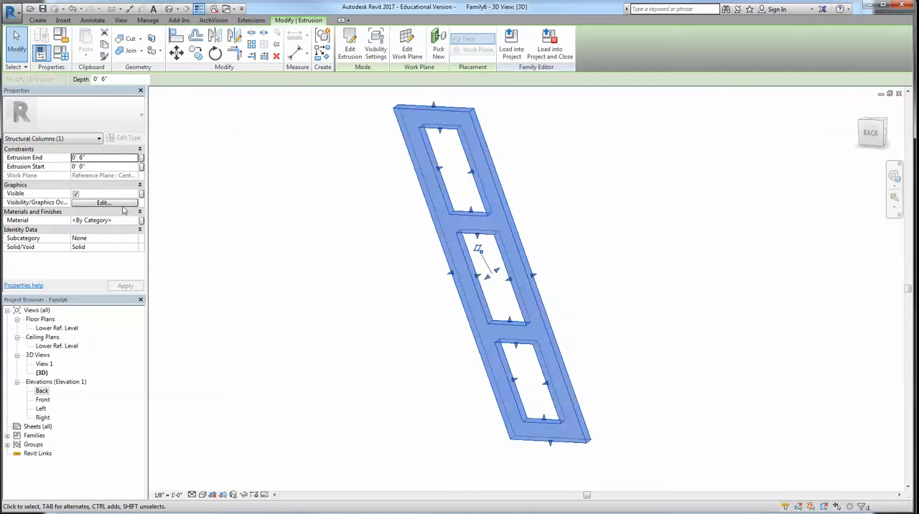
pyautogui.click(136, 222)
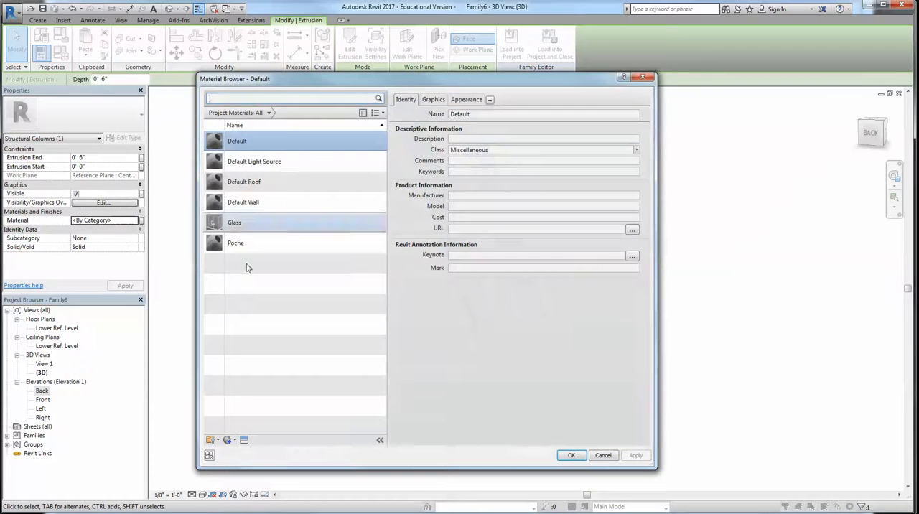
pyautogui.click(230, 439)
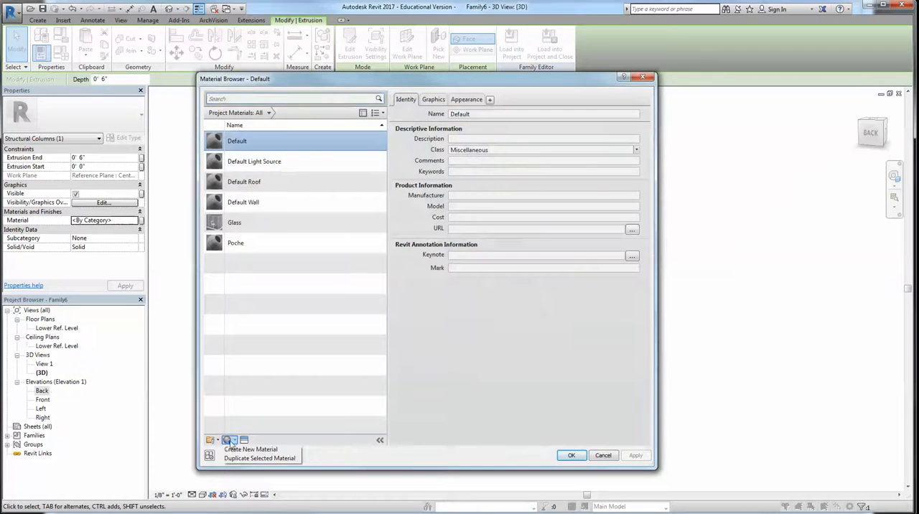
pyautogui.click(249, 448)
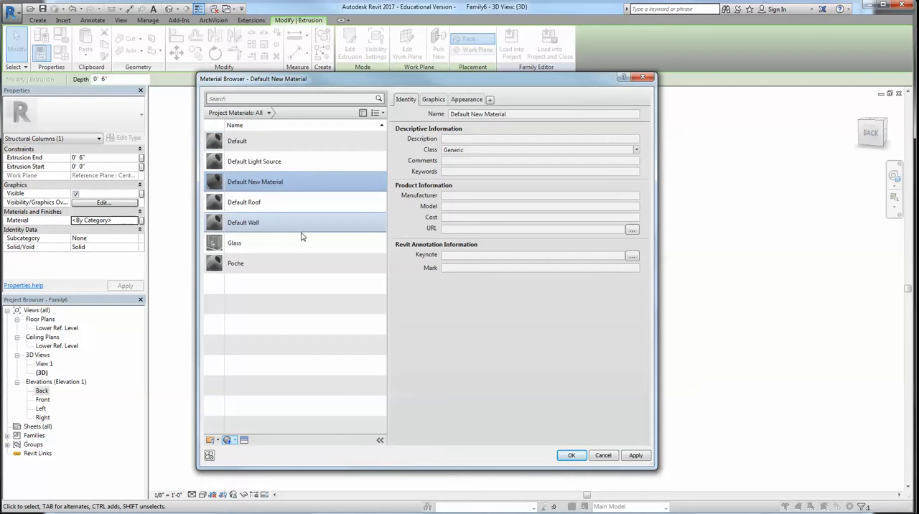
pyautogui.rightClick(263, 184)
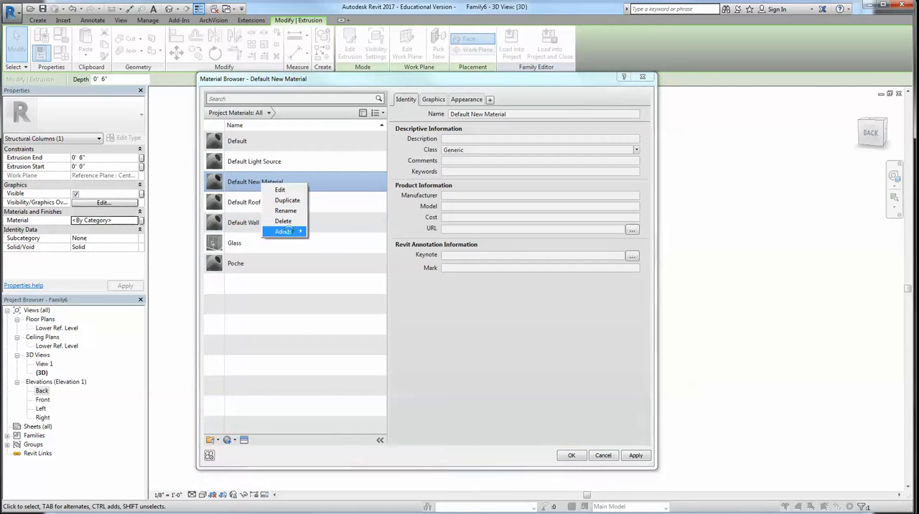
pyautogui.click(286, 211)
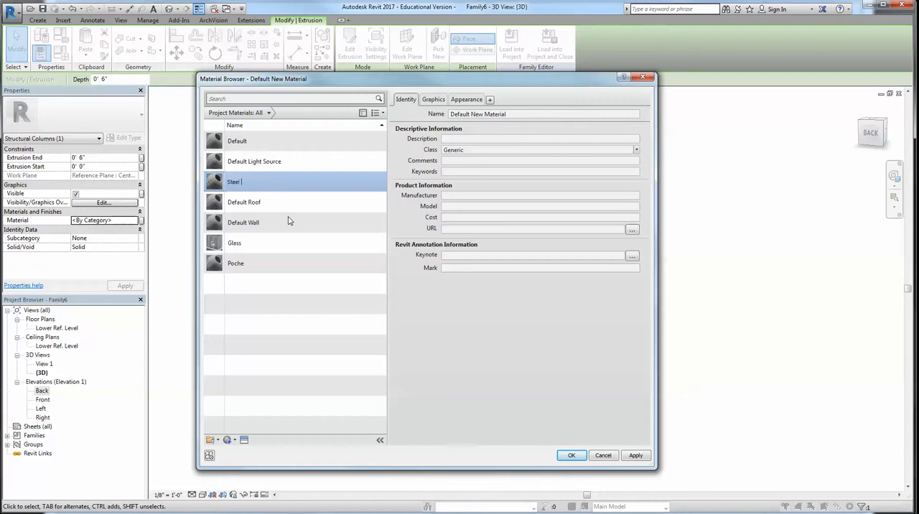
pyautogui.press('Return')
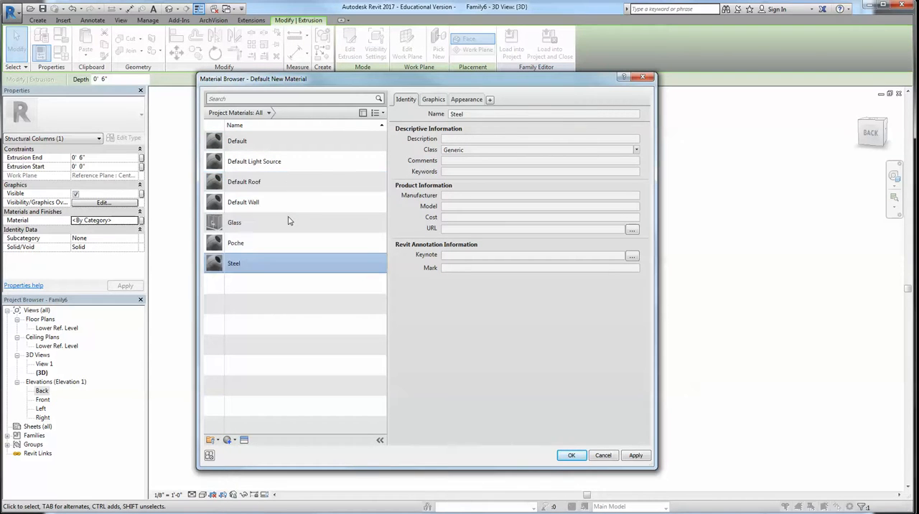
# Give the Steel material the Plate appearance from the Metal: Steel library and assign it to the extrusion
pyautogui.click(244, 440)
pyautogui.click(463, 156)
pyautogui.click(458, 156)
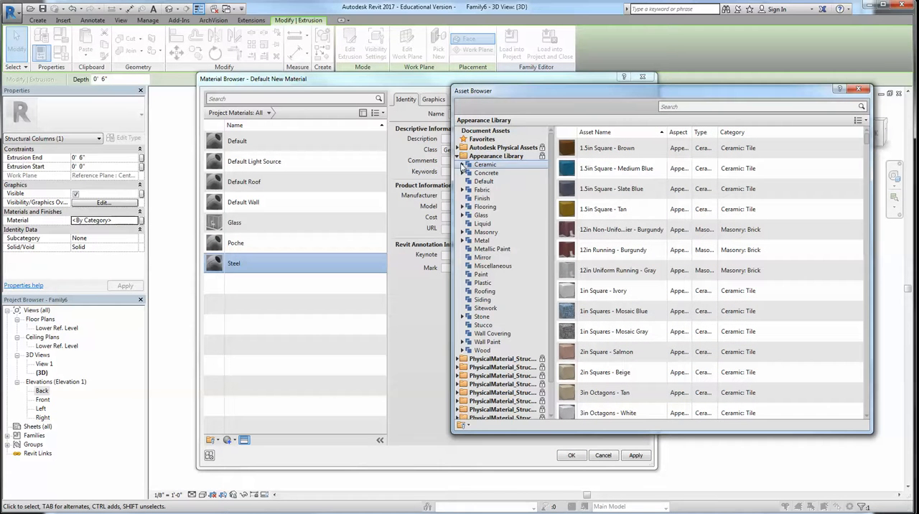
pyautogui.click(481, 240)
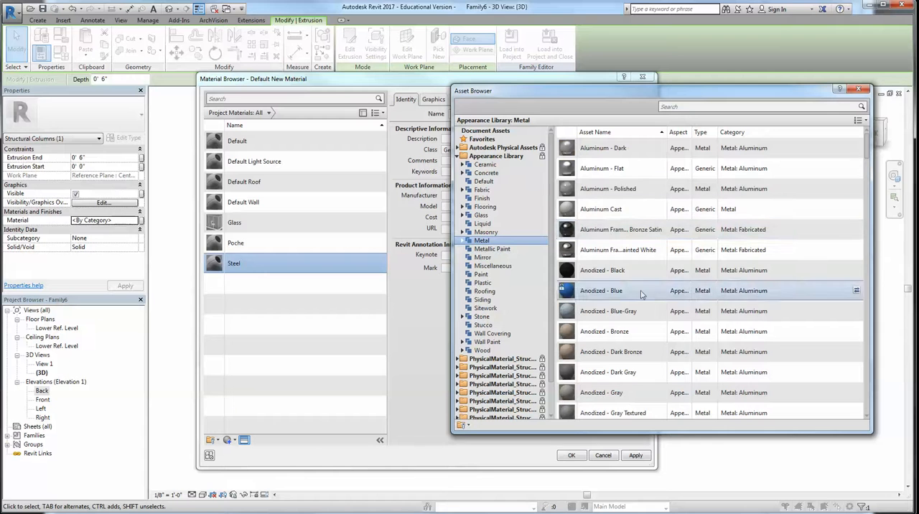
pyautogui.click(462, 241)
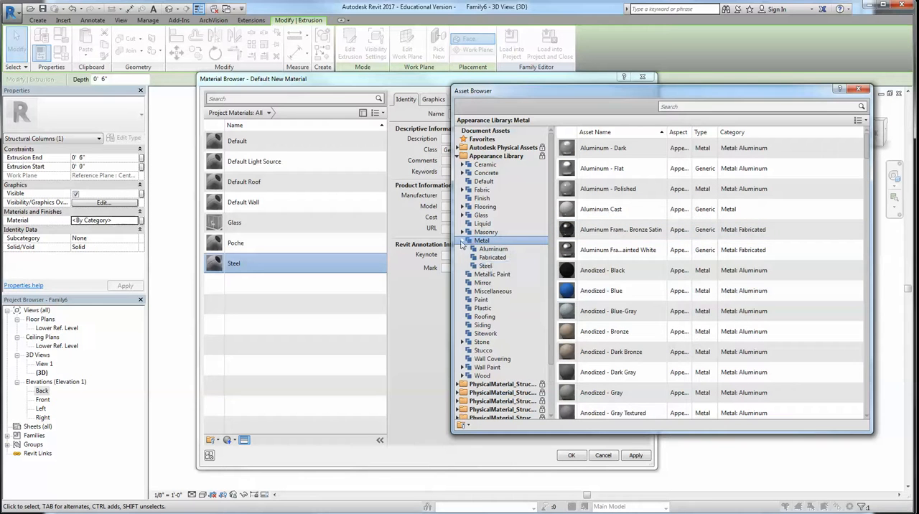
pyautogui.click(485, 265)
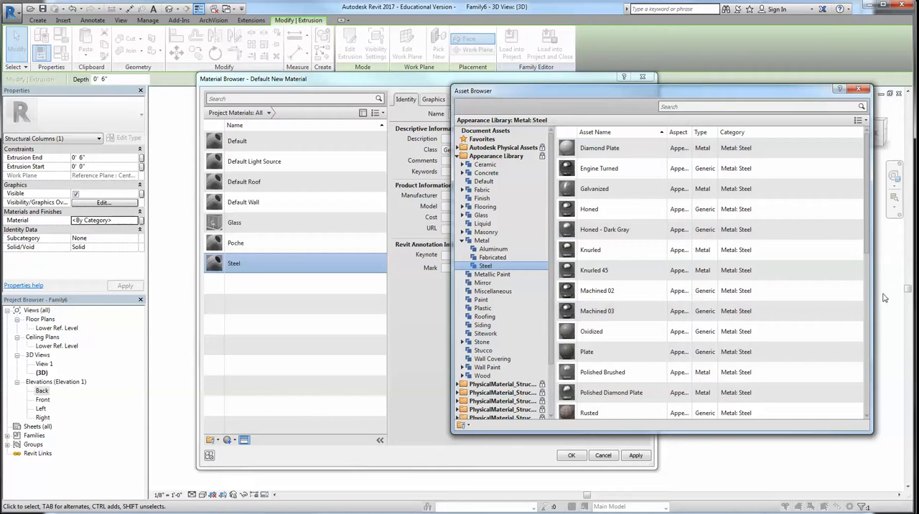
pyautogui.click(857, 351)
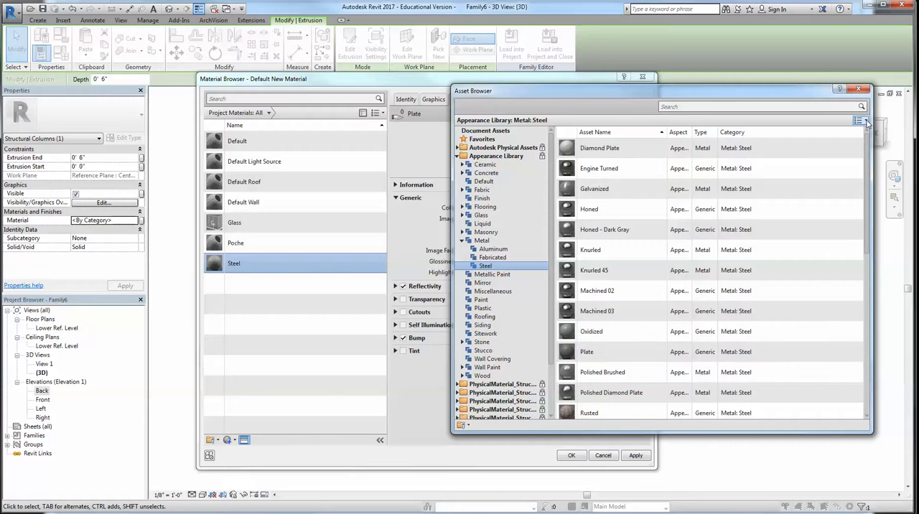
pyautogui.click(859, 89)
pyautogui.click(573, 455)
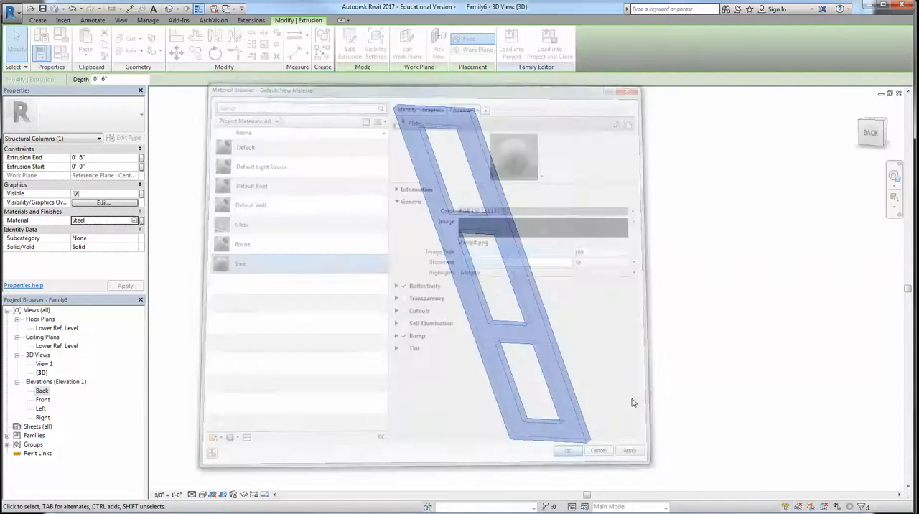
# Switch the 3D view to the Realistic visual style and inspect the column from several sides
pyautogui.click(619, 337)
pyautogui.click(202, 495)
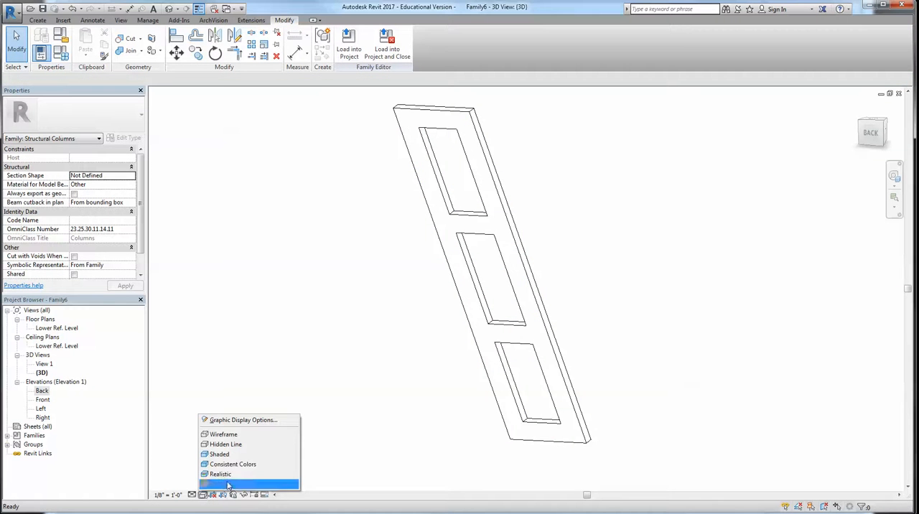
pyautogui.click(227, 475)
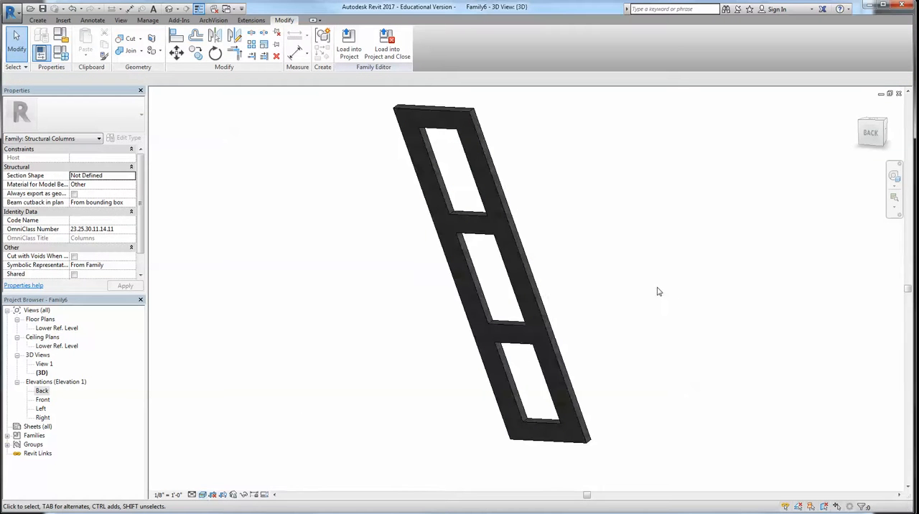
pyautogui.keyDown('shift'); pyautogui.moveTo(635, 305); pyautogui.dragTo(316, 341, button='middle'); pyautogui.keyUp('shift')
pyautogui.keyDown('shift'); pyautogui.moveTo(576, 374); pyautogui.dragTo(576, 314, button='middle'); pyautogui.keyUp('shift')
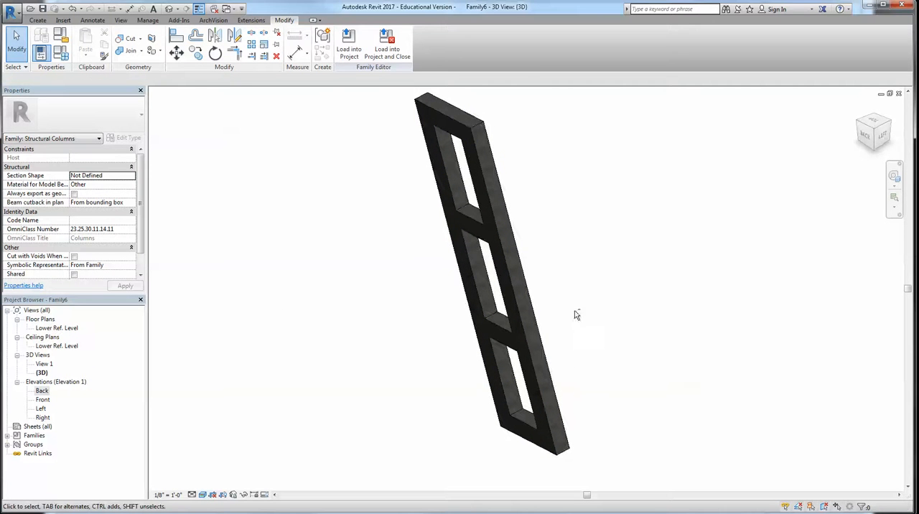